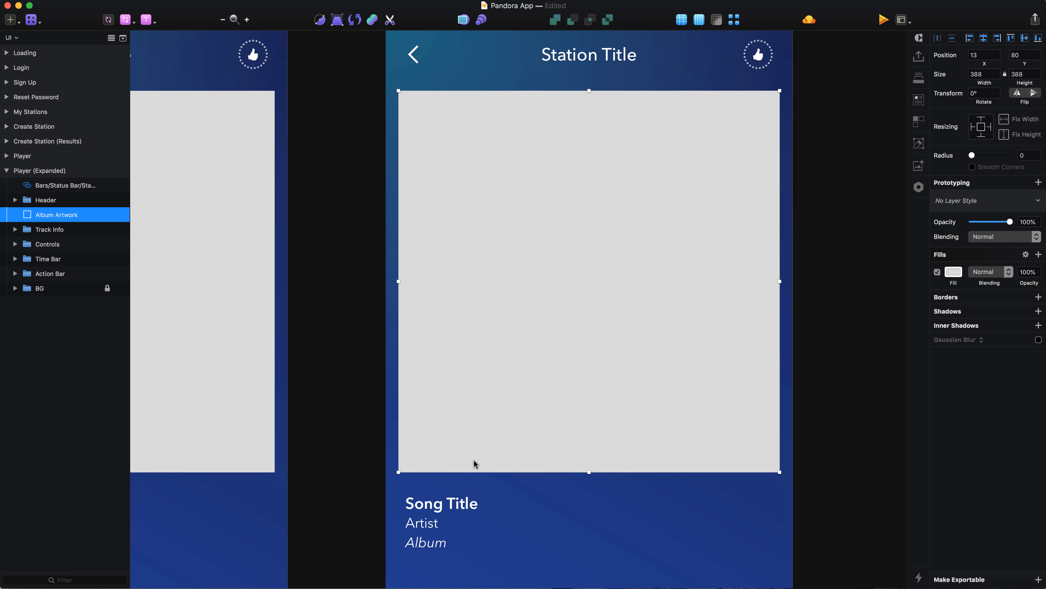
Shrink the album artwork into a small square at its upper-right corner and move the track info up beside it, to about X 20, Y 83.
left_click_drag(402, 465, 694, 159)
left_click_drag(449, 520, 447, 120)
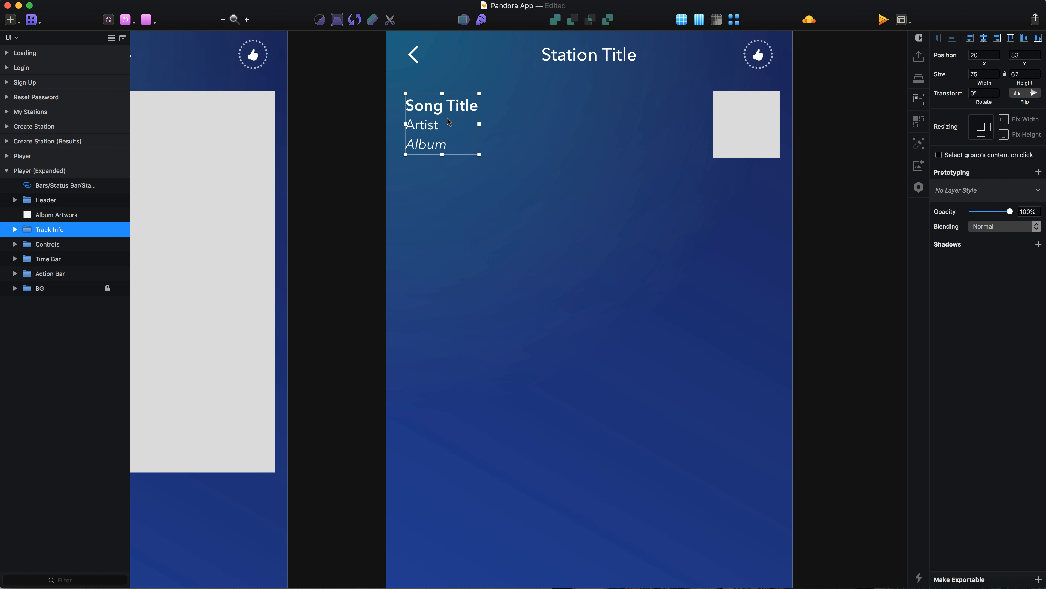
Draw a rectangle about 169 high over the track info and artwork, 388 wide, centred horizontally at Y 80.
key("r")
left_click_drag(396, 91, 780, 258)
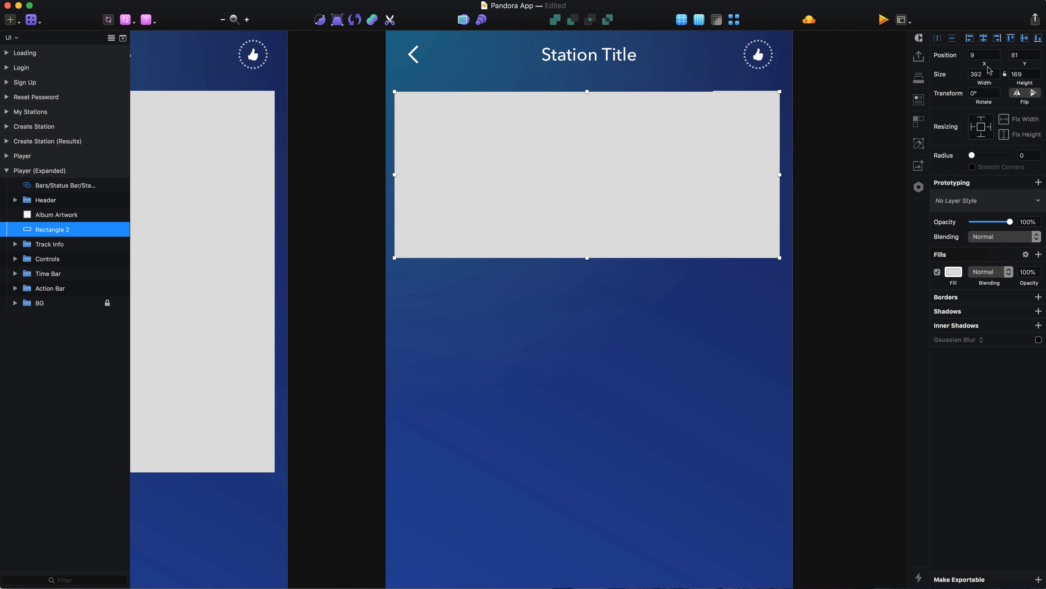
key("Down")
key("Down")
key("Down")
key("Down")
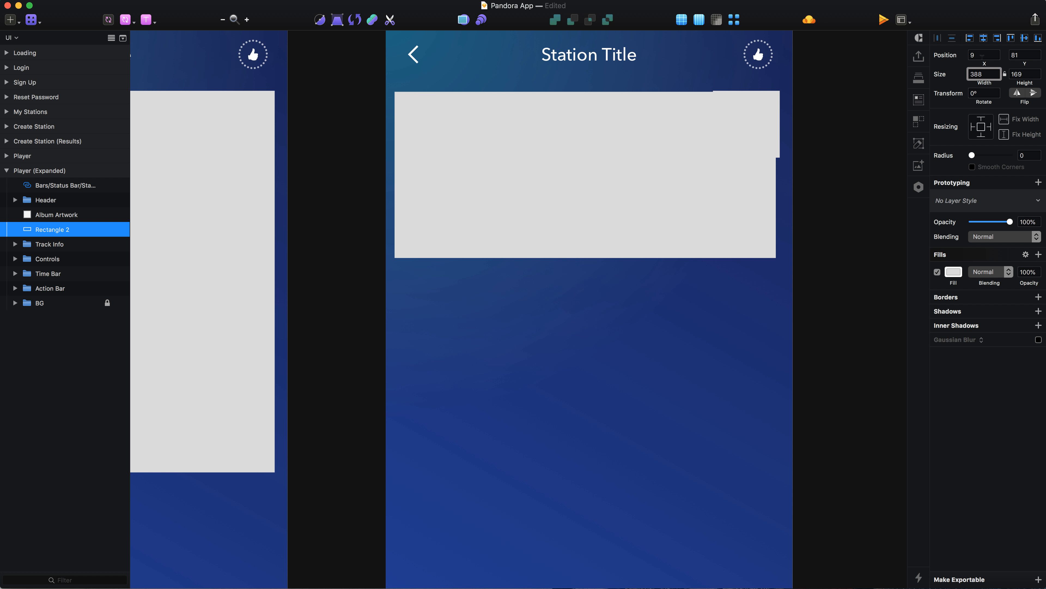
left_click(988, 39)
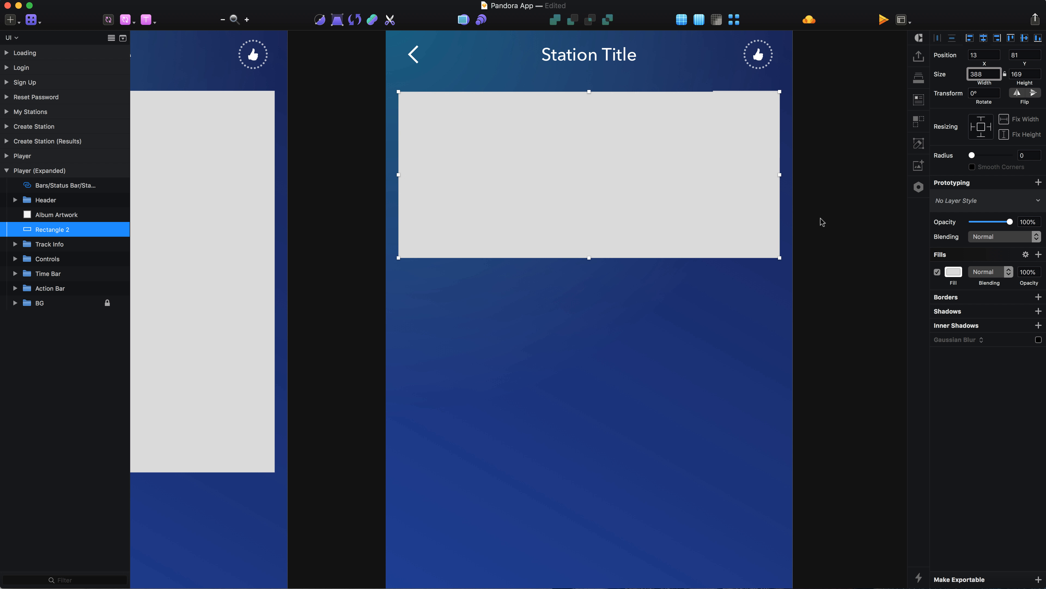
key("Return")
key("Up")
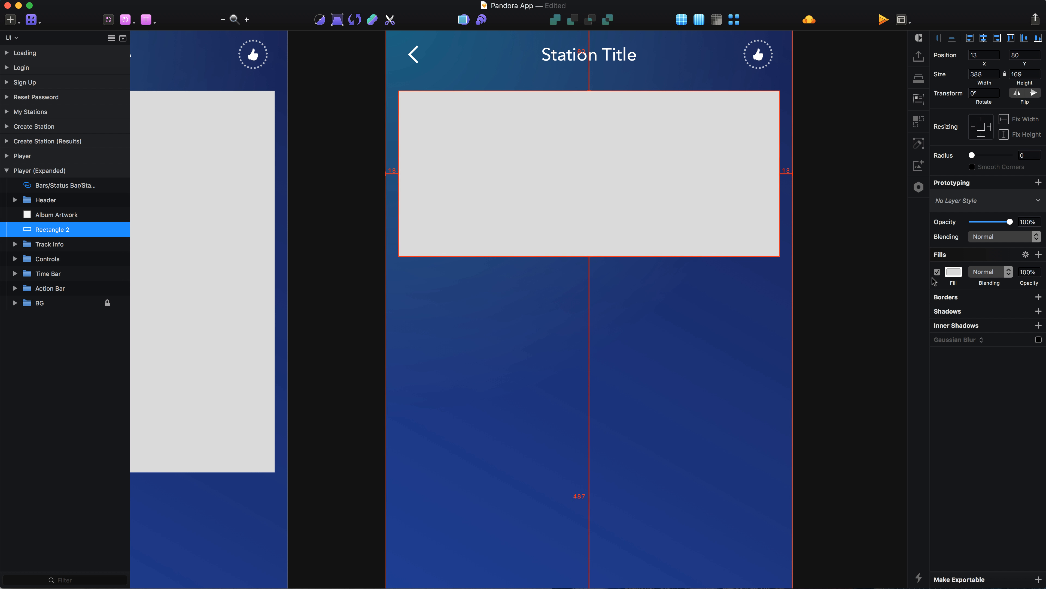
Send the new rectangle behind the track info and controls, and make it white at 10% opacity.
key("super+alt+Down")
key("super+alt+Down")
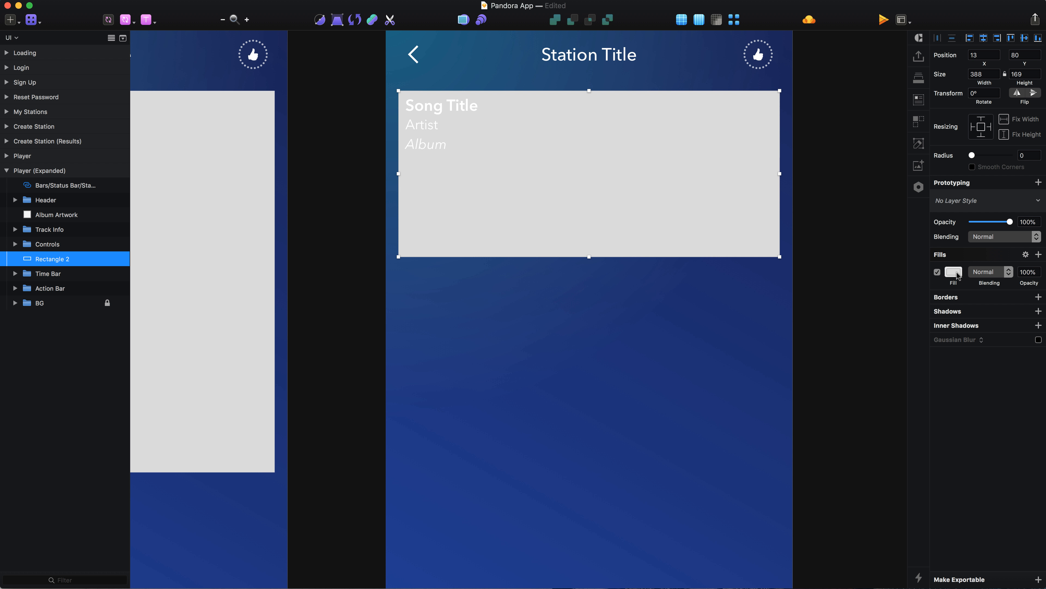
left_click(956, 272)
left_click_drag(958, 359, 812, 216)
left_click(788, 233)
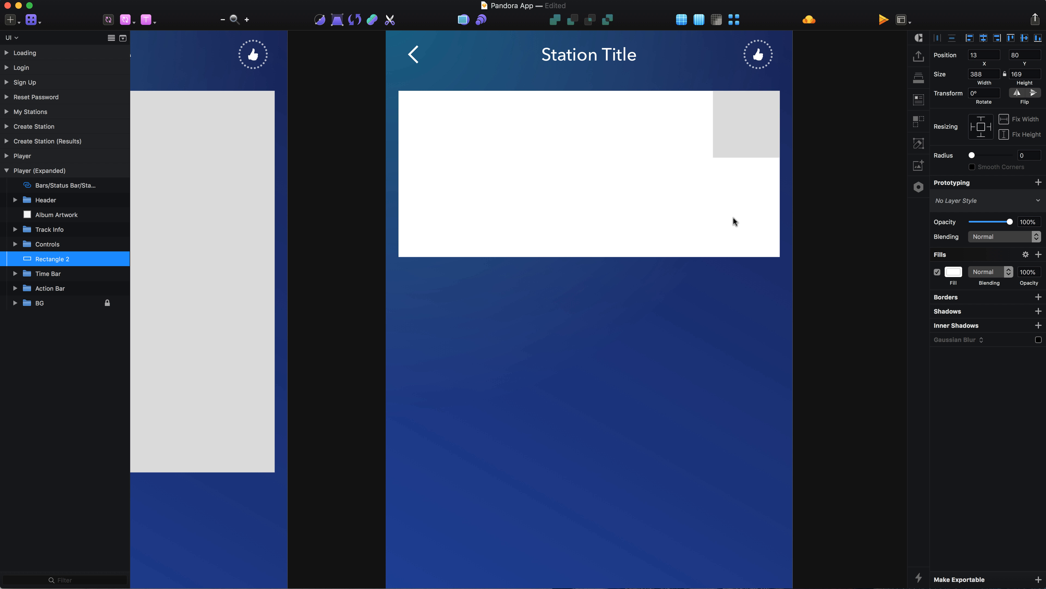
key("1")
scroll(598, 247, "up", 5)
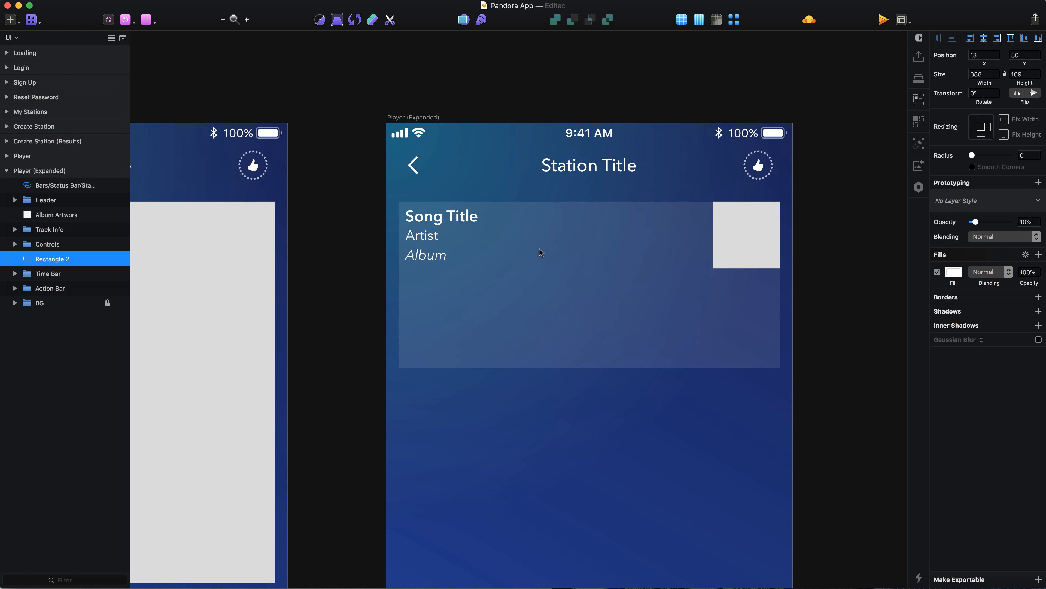
Rename the translucent rectangle's layer as BG.
double_click(79, 259)
type("BG")
key("Return")
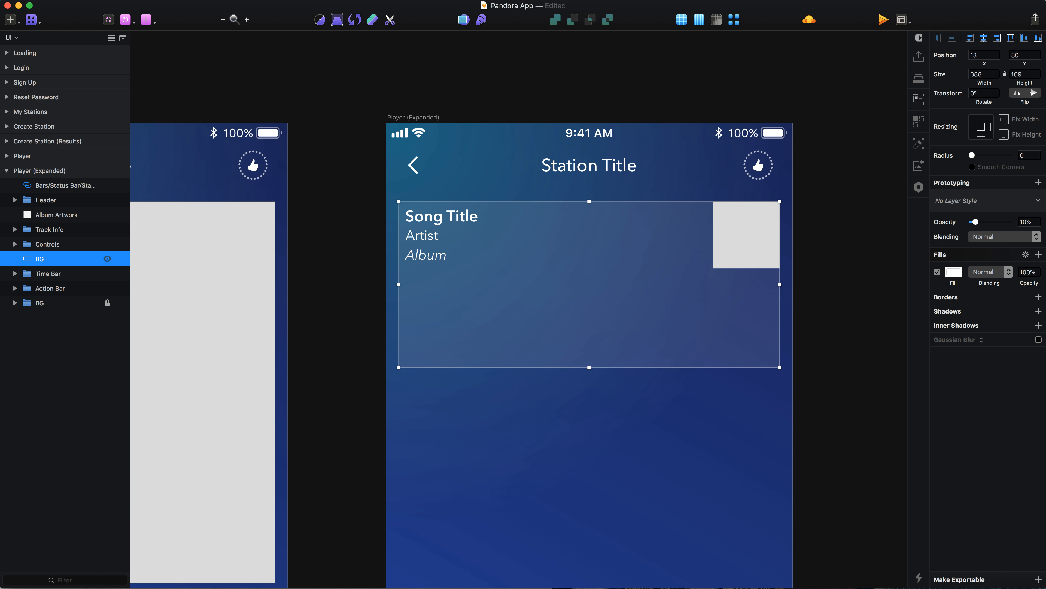
Nudge the Track Info group to X 21, Y 84 inside the translucent panel.
left_click(445, 225)
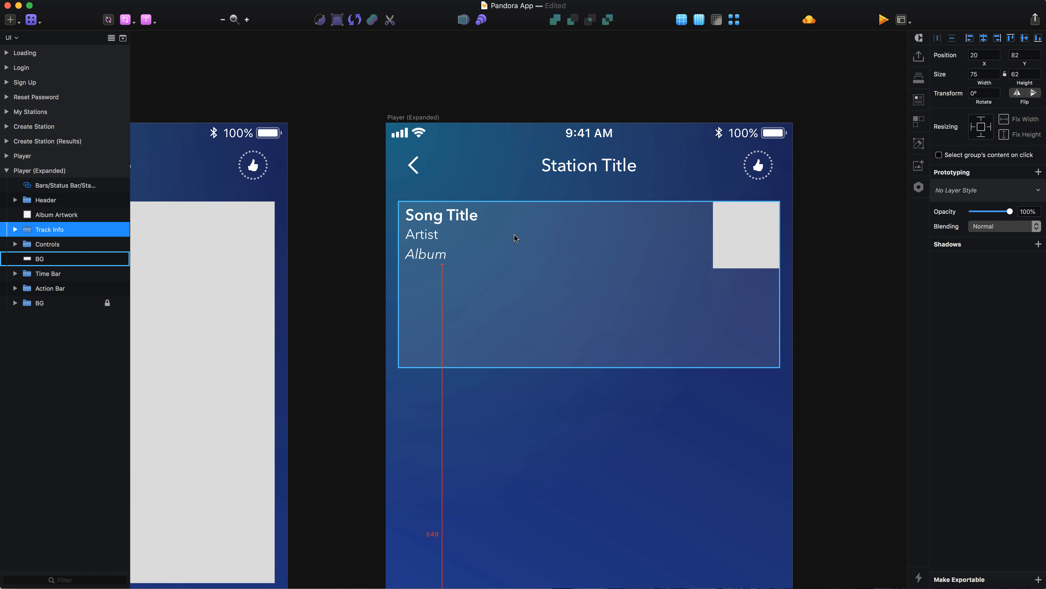
key("Right")
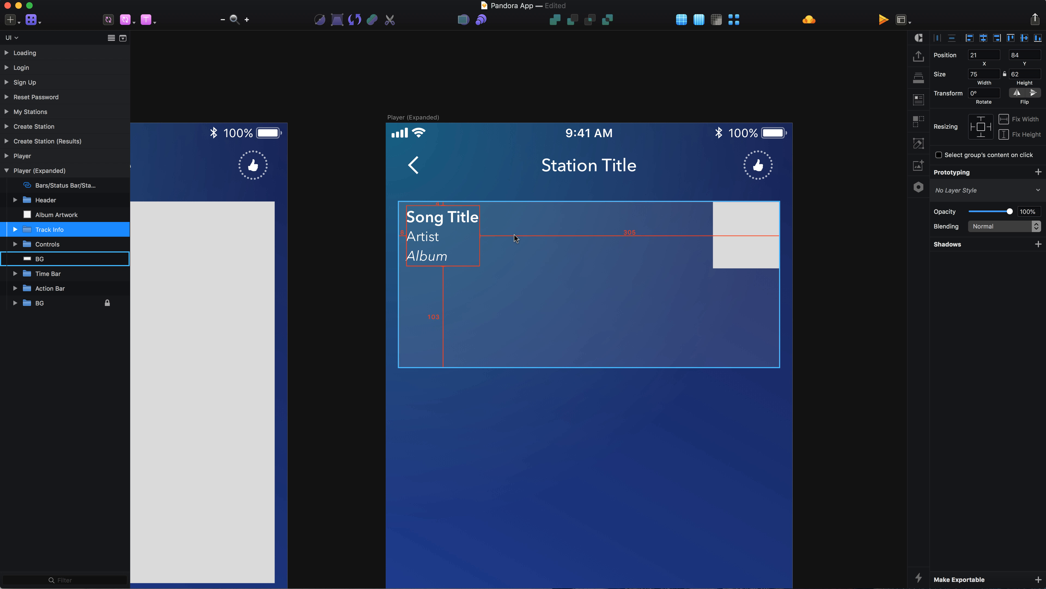
Set the height of the translucent BG rectangle behind the track info to 120.
scroll(512, 236, "up", 2)
scroll(512, 237, "right", 1)
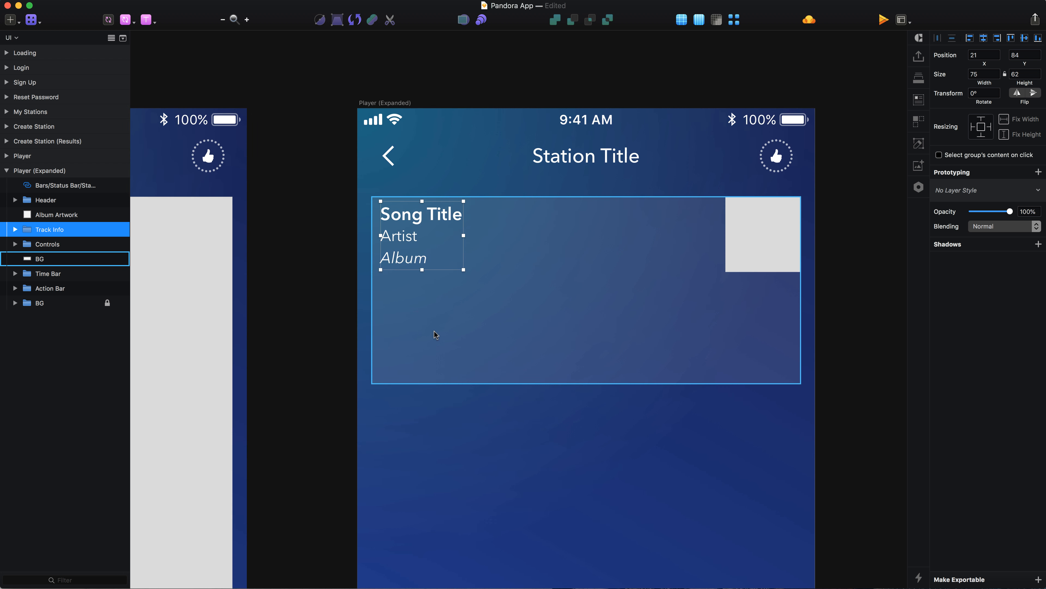
scroll(434, 331, "up", 3)
left_click(434, 331)
left_click(1028, 73)
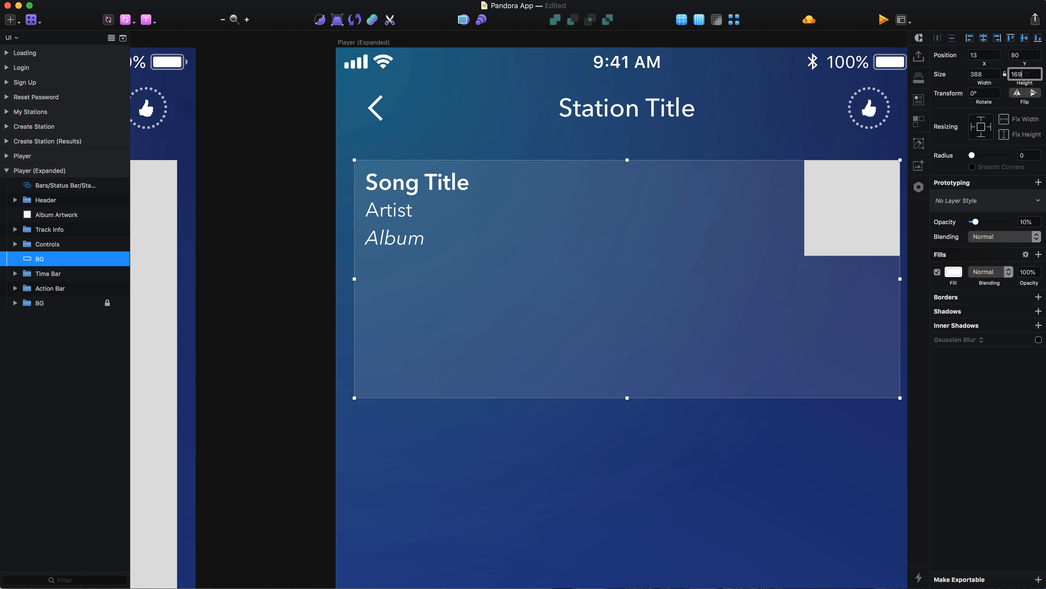
type("120")
key("Return")
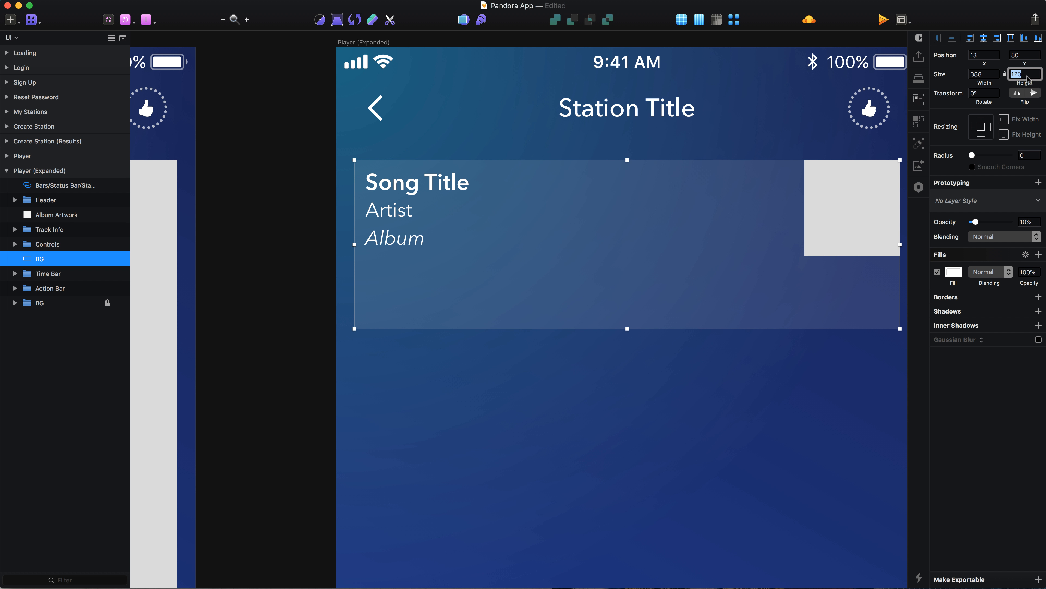
left_click(489, 403)
left_click(457, 313)
Draw a small rectangle below the Album text at about X 34, Y 167 and size it 15 by 14.
scroll(423, 306, "up", 3)
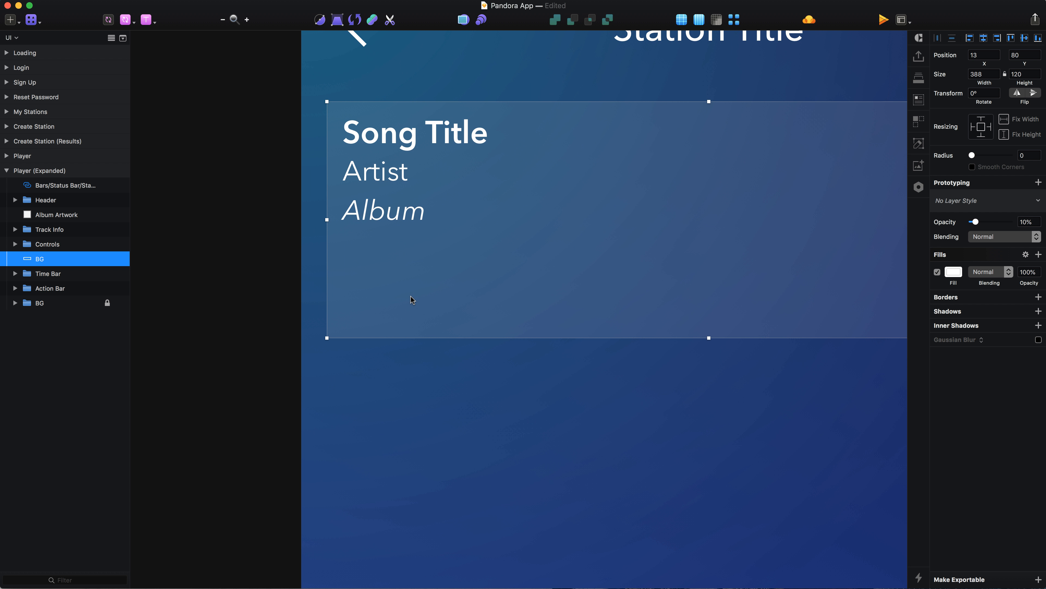
key("r")
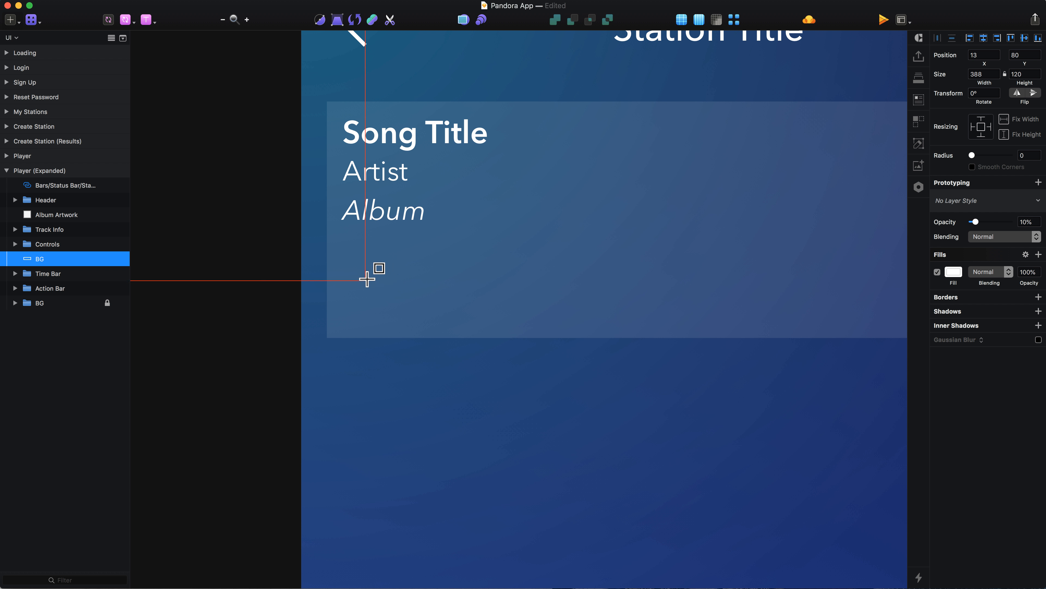
left_click_drag(371, 275, 410, 310)
left_click(984, 74)
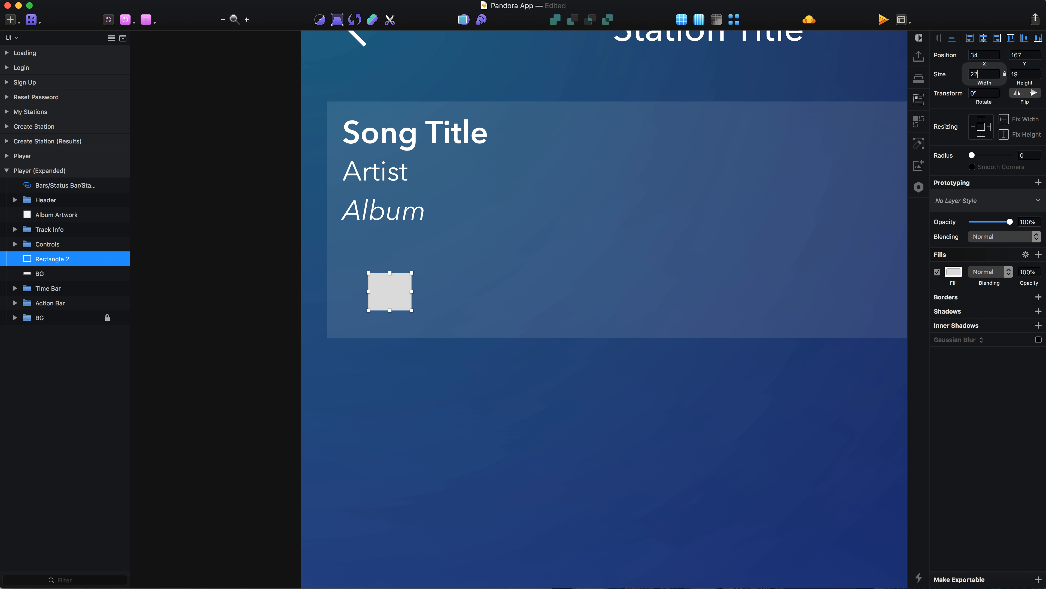
type("16")
key("BackSpace")
type("5")
key("Tab")
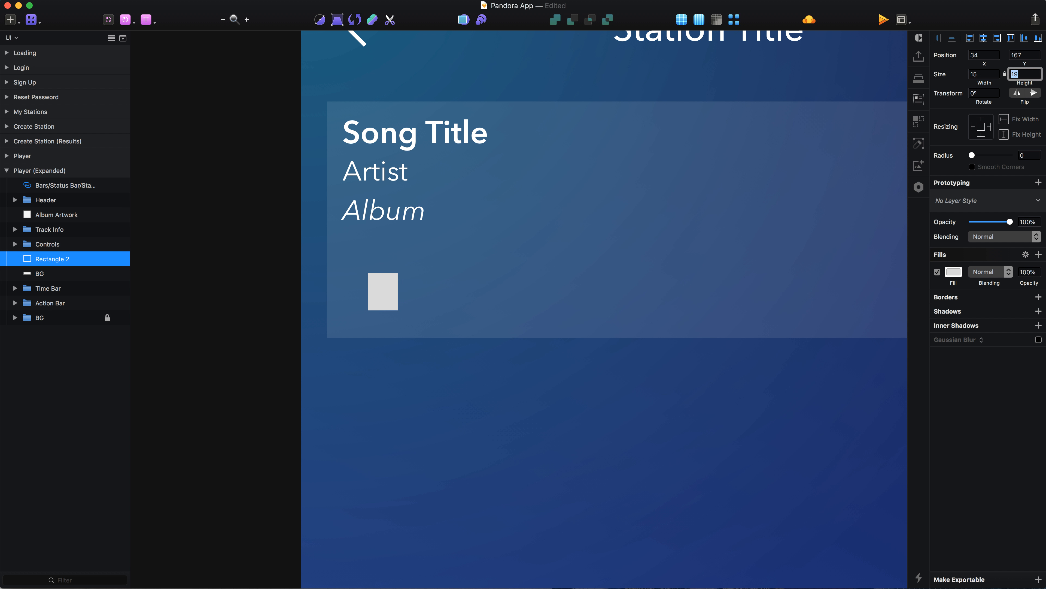
key("Return")
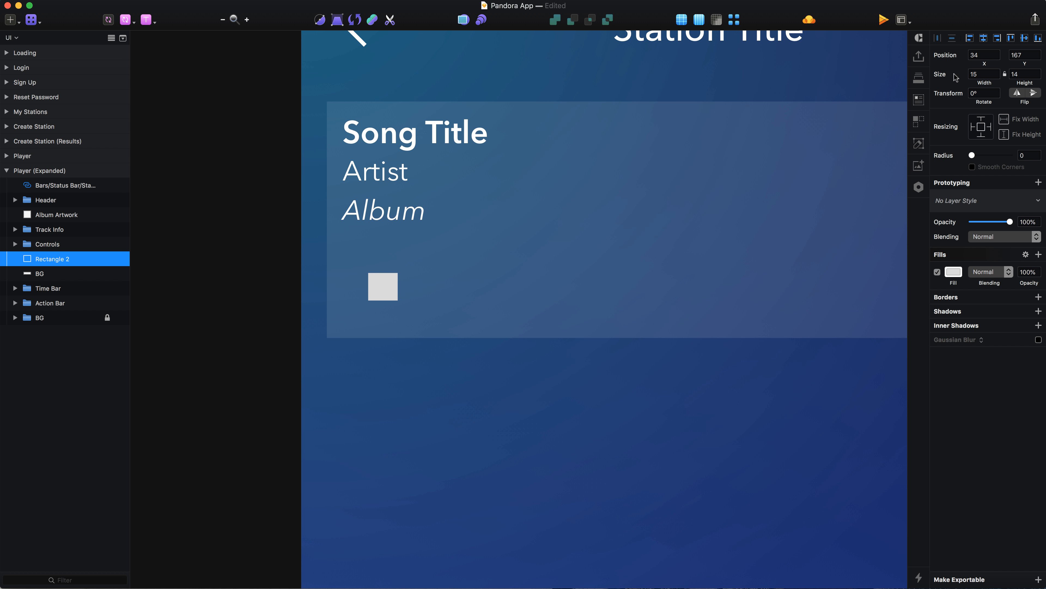
Remove the small rectangle's fill and give it a white inside border with a thickness of 1.
scroll(368, 278, "up", 3)
left_click(937, 272)
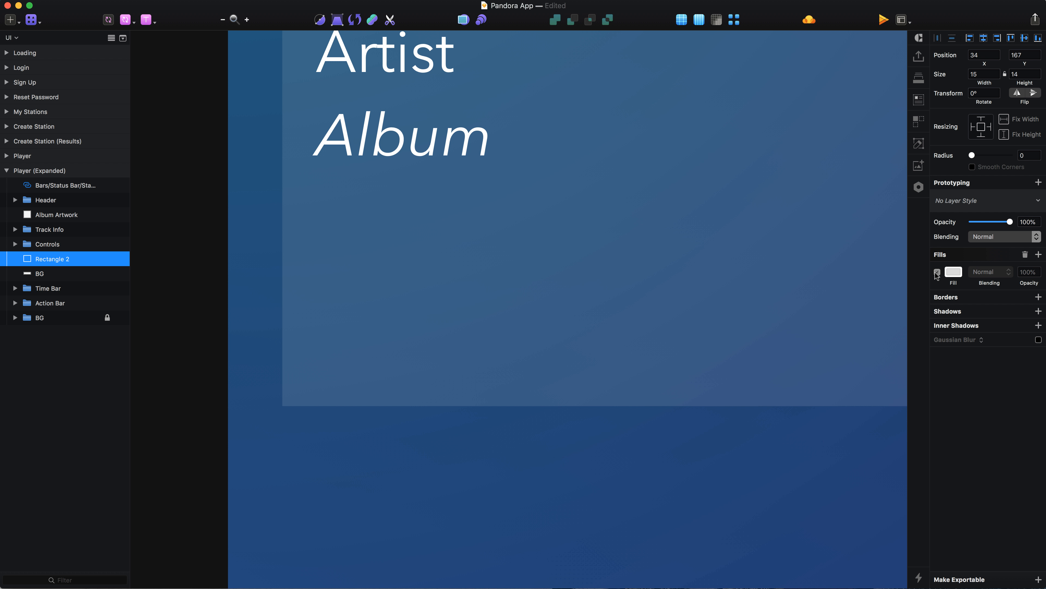
left_click(1025, 255)
left_click(983, 269)
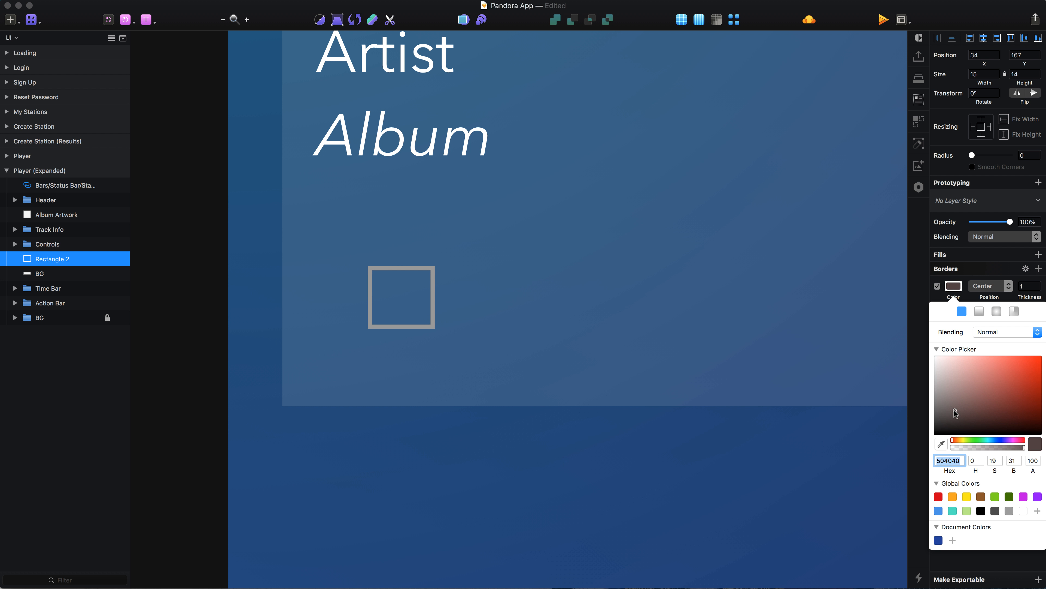
left_click(989, 286)
left_click(988, 296)
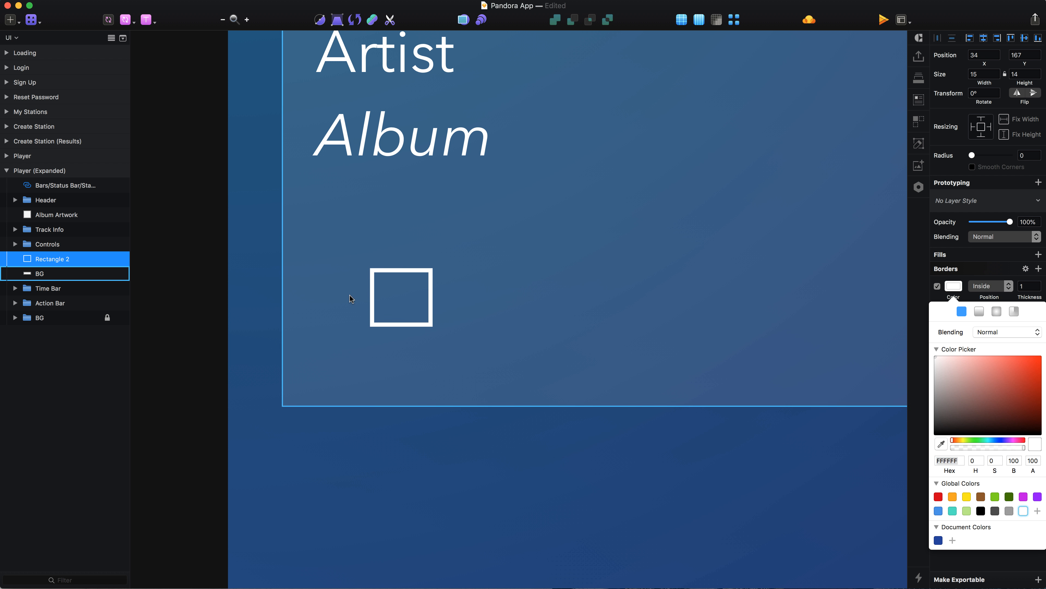
Draw a 7 by 1 guide rectangle centred on the small outline's top edge, at X 38, Y 167.
scroll(368, 292, "up", 3)
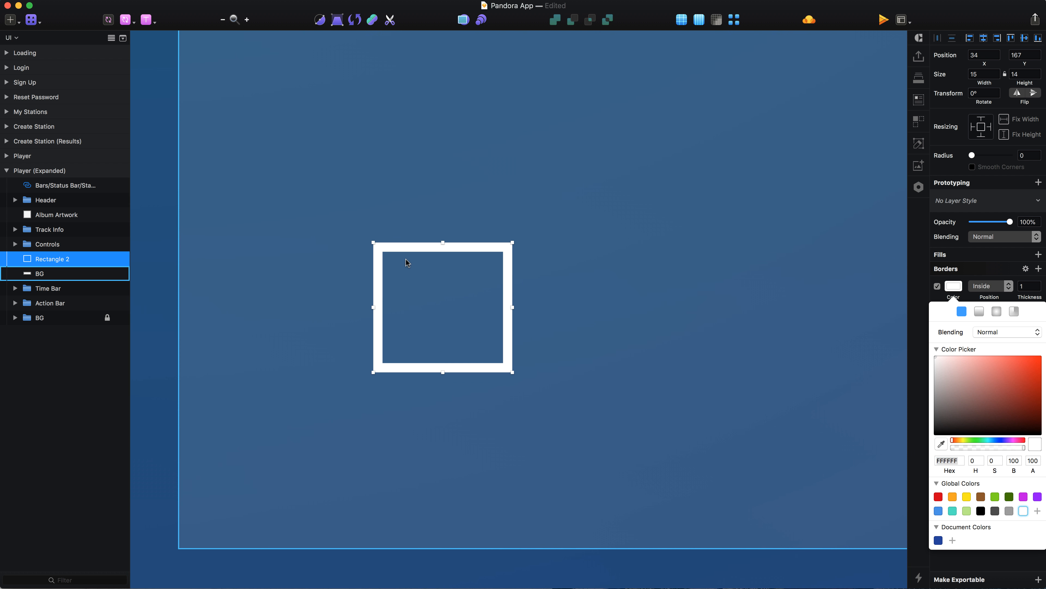
scroll(417, 257, "up", 3)
key("r")
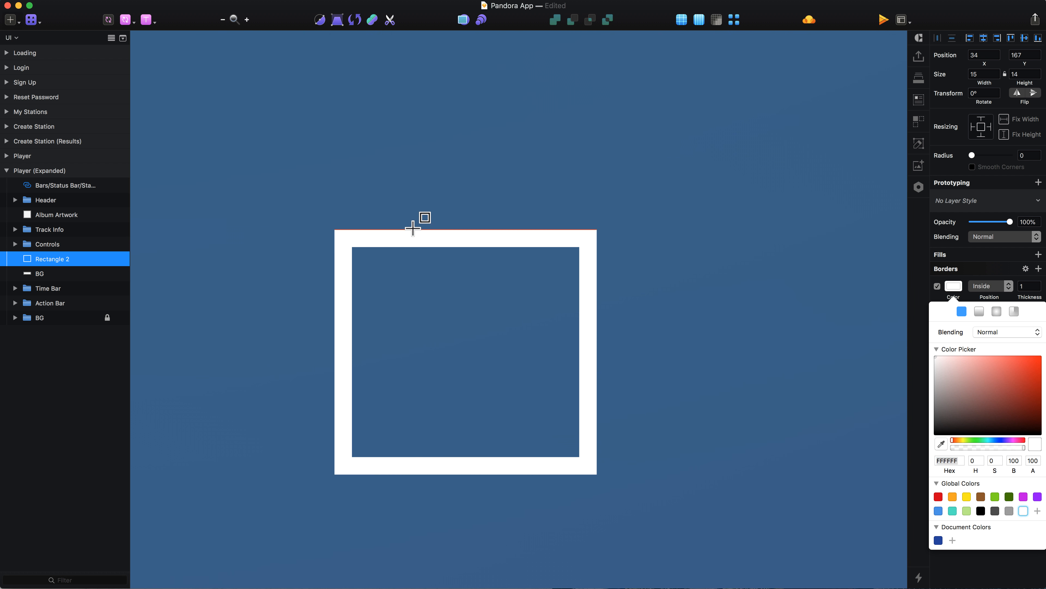
left_click_drag(405, 229, 527, 246)
key("alt")
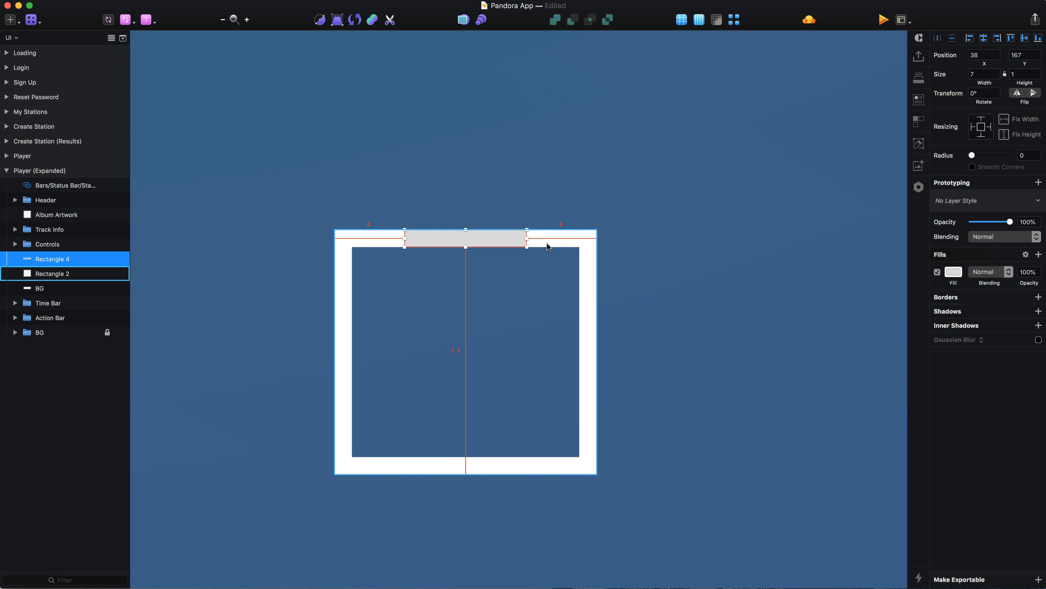
Add two path points on the outline's top edge at the guide rectangle's ends, the first at X 38.
double_click(550, 238)
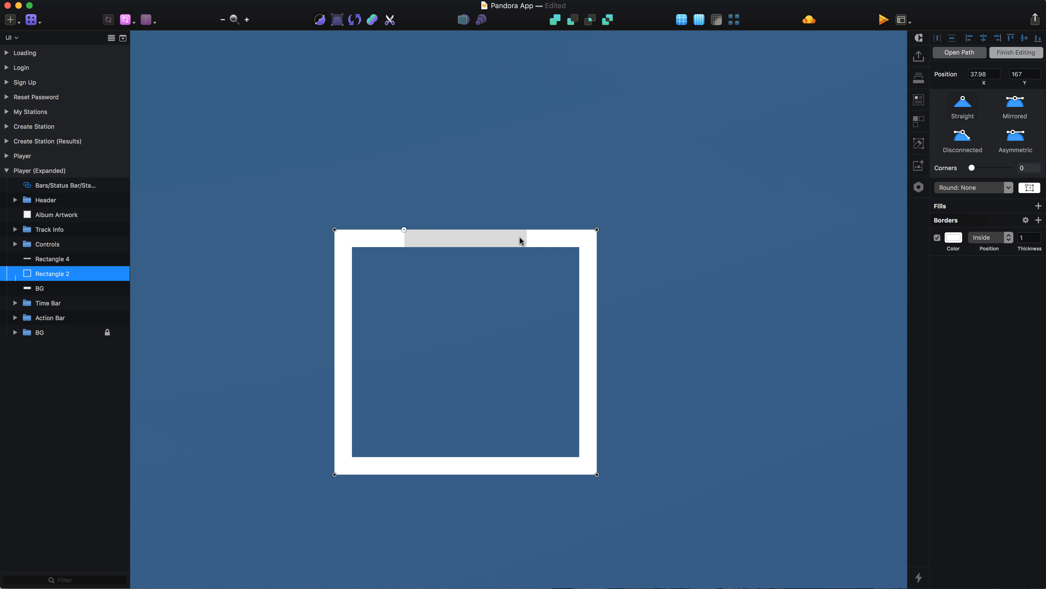
left_click_drag(977, 74, 991, 74)
left_click(527, 229)
left_click(985, 74)
key("BackSpace")
key("Return")
key("Escape")
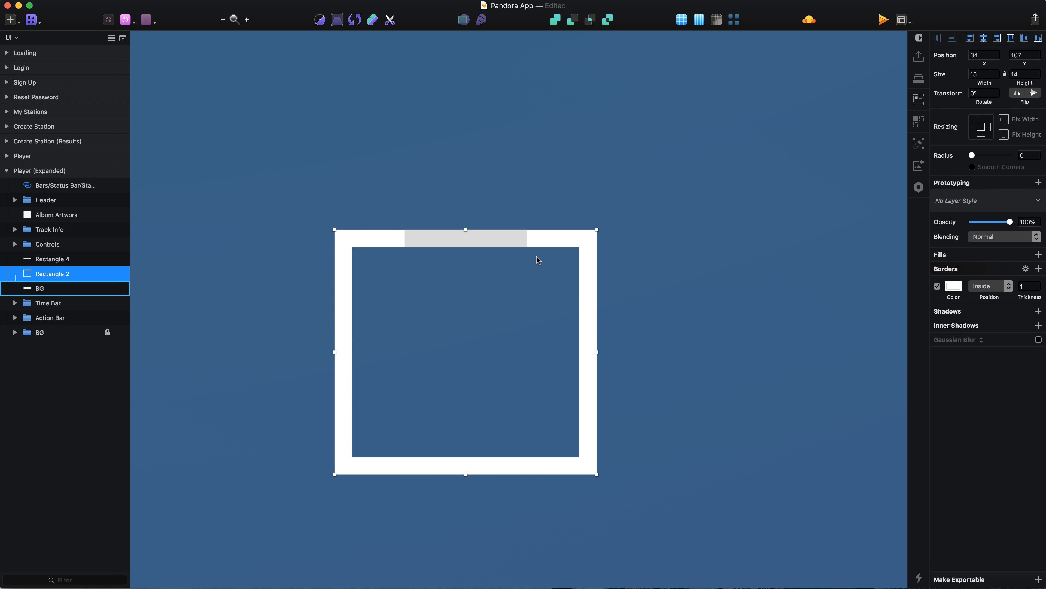
Delete the grey guide rectangle from the outline's top edge.
left_click(502, 249)
left_click(500, 239)
key("Delete")
Cut away the outline's top-edge segment between the two added points with the Scissors tool.
left_click(535, 241)
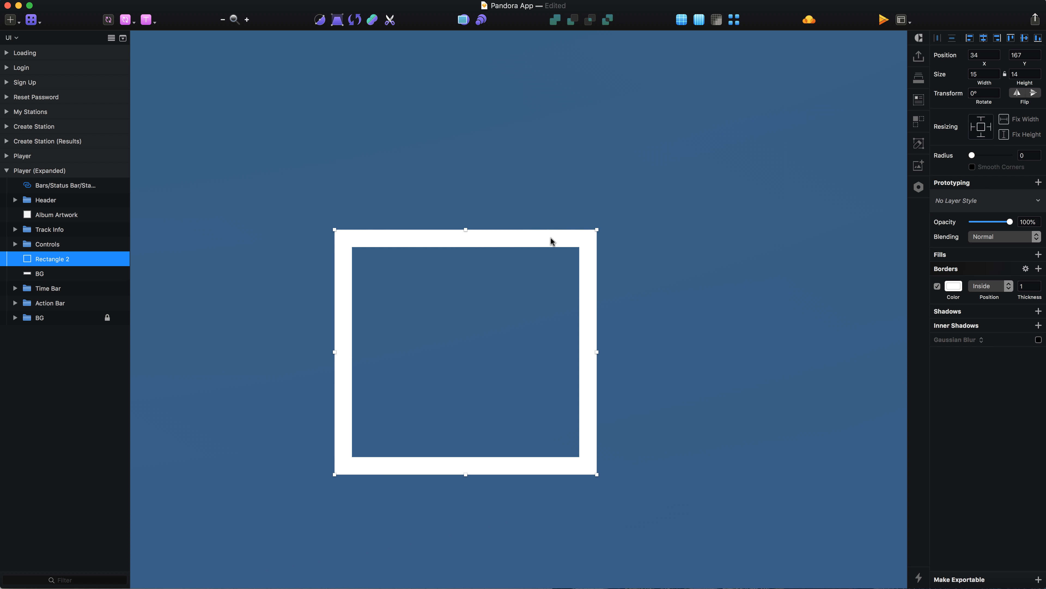
left_click(390, 19)
left_click(471, 235)
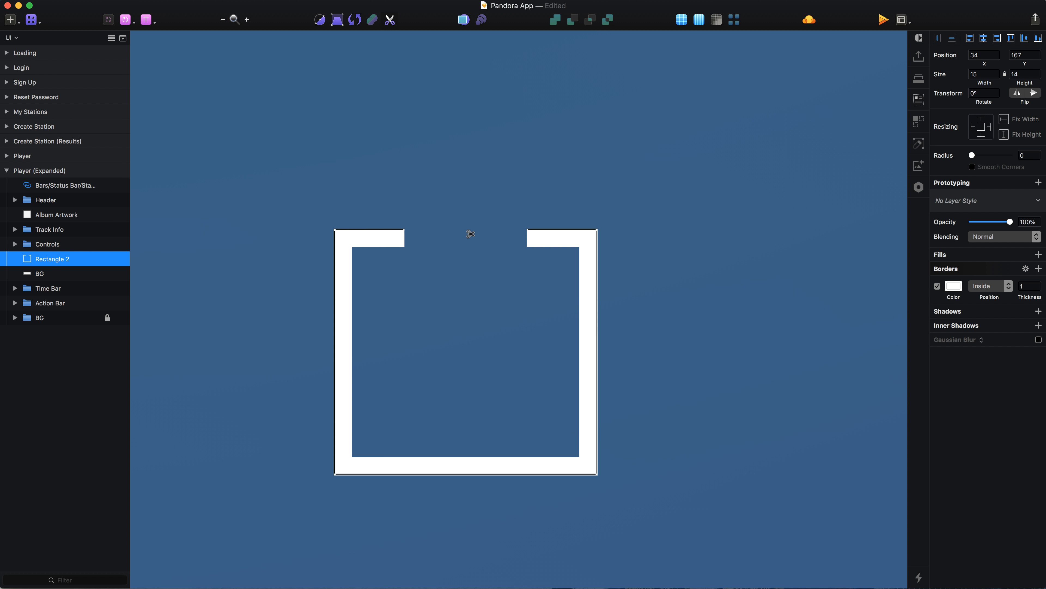
key("Escape")
Copy the Expand Info chevron from the player controls and paste it into the track info panel near the small open-topped outline.
scroll(470, 217, "down", 5)
scroll(469, 217, "down", 5)
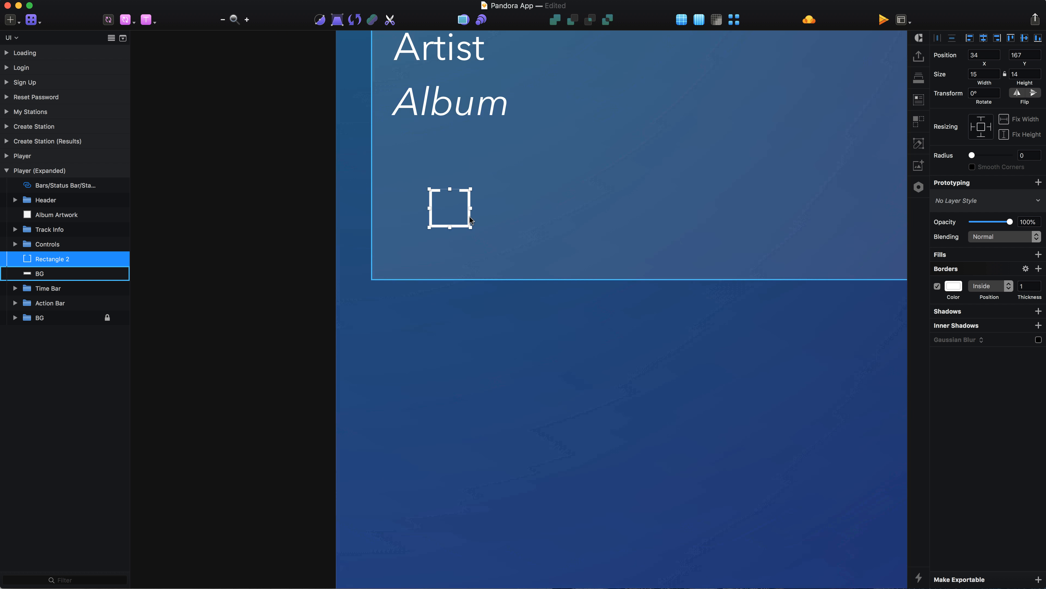
scroll(539, 282, "down", 10)
scroll(538, 282, "down", 2)
scroll(539, 282, "right", 1)
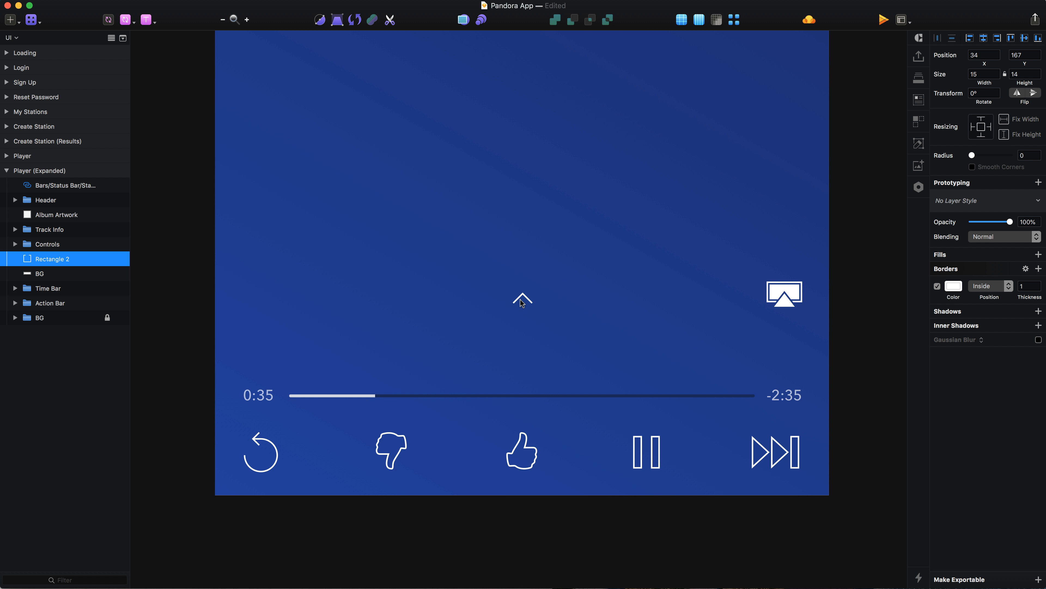
left_click(523, 300)
scroll(526, 299, "up", 15)
scroll(526, 299, "left", 4)
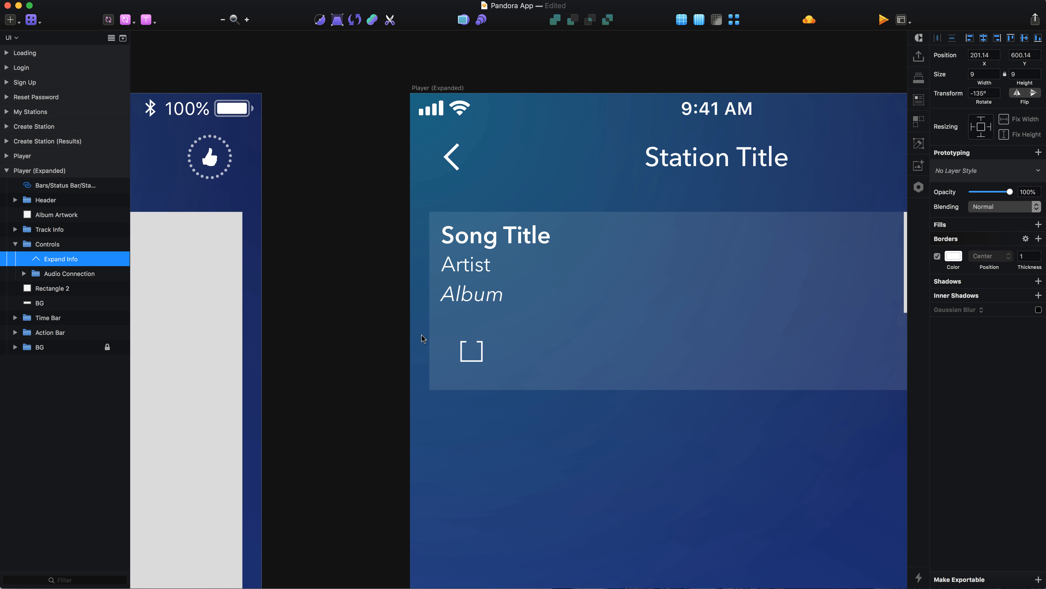
scroll(422, 335, "up", 5)
left_click(503, 365)
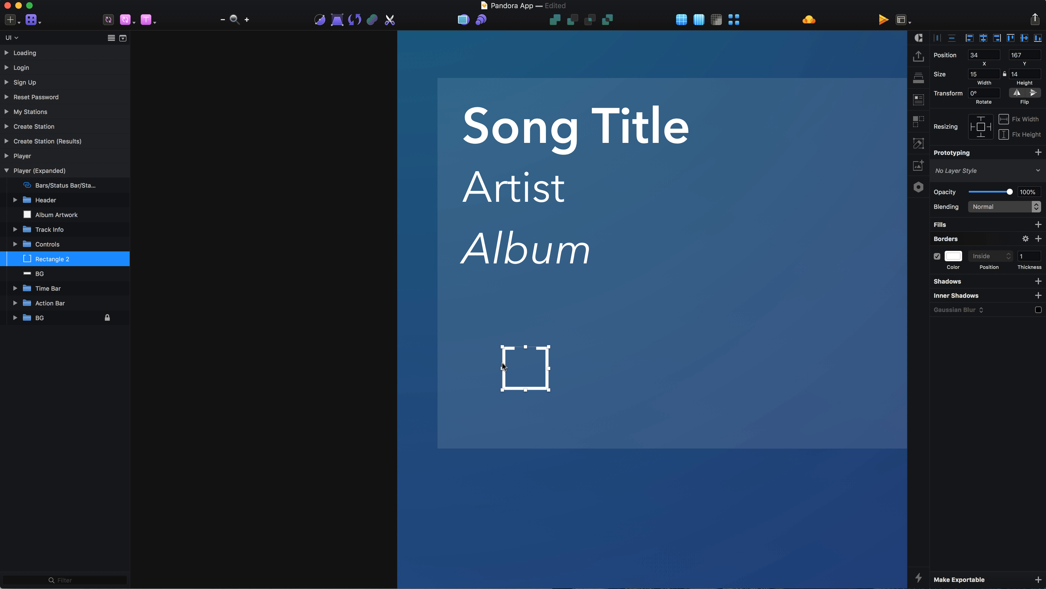
key("super+v")
Resize the pasted chevron to 5 by 5 and move it just above the gap in the outline.
left_click(989, 74)
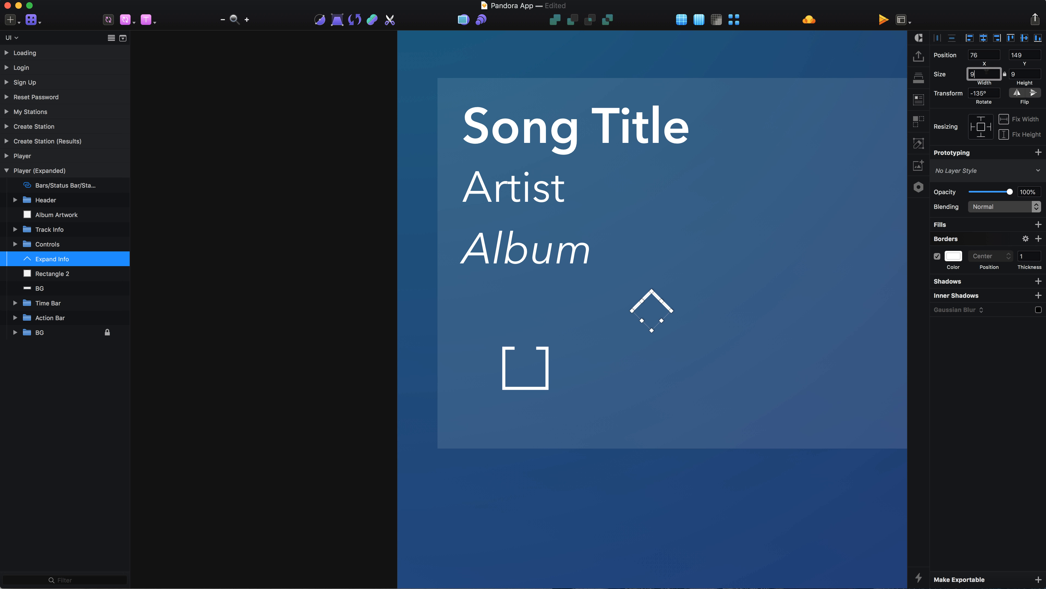
type("6")
key("shift+Left")
key("shift+Left")
key("shift+Left")
key("shift+Left")
key("shift+Down")
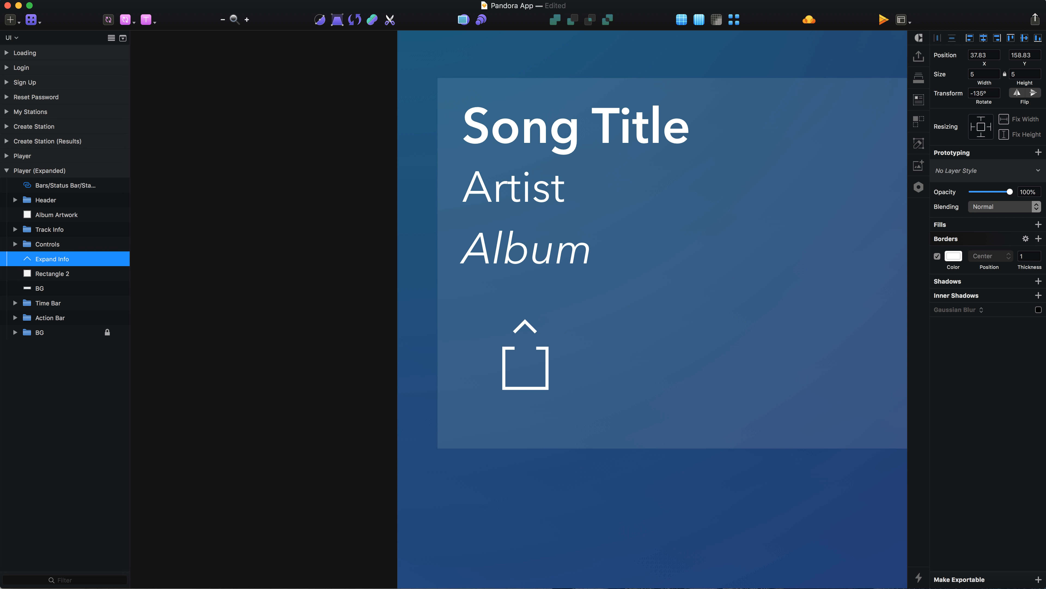
Set the chevron's X position to 38 and nudge it down 3 px to Y 161.83.
left_click_drag(978, 54, 988, 54)
key("BackSpace")
key("BackSpace")
type("8")
key("Return")
scroll(673, 372, "up", 3)
key("Escape")
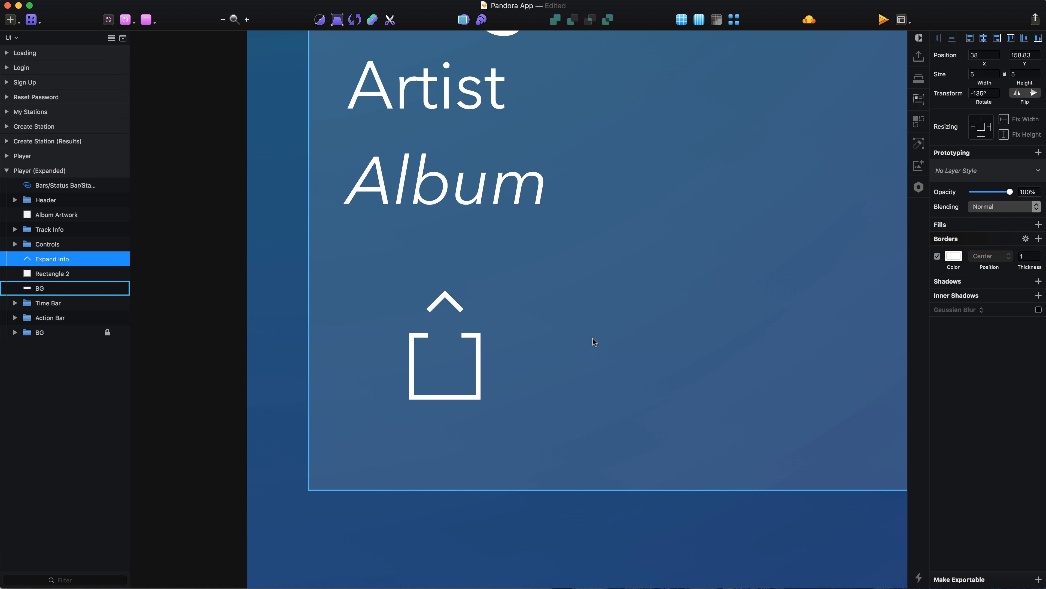
scroll(456, 317, "up", 3)
key("Down")
key("Down")
key("Down")
Draw a 1 by 12 rectangle at X 41, Y 162 as the arrow's shaft and fill it white (FFFFFF).
key("r")
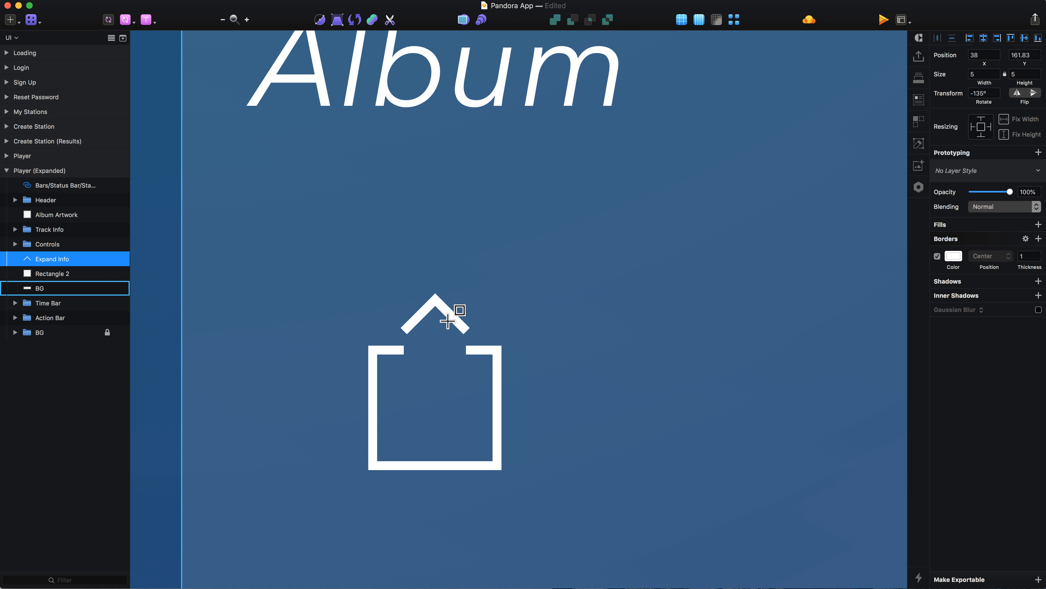
mouse_move(435, 302)
left_mouse_down()
mouse_move(445, 449)
mouse_move(436, 447)
mouse_move(435, 408)
left_mouse_up()
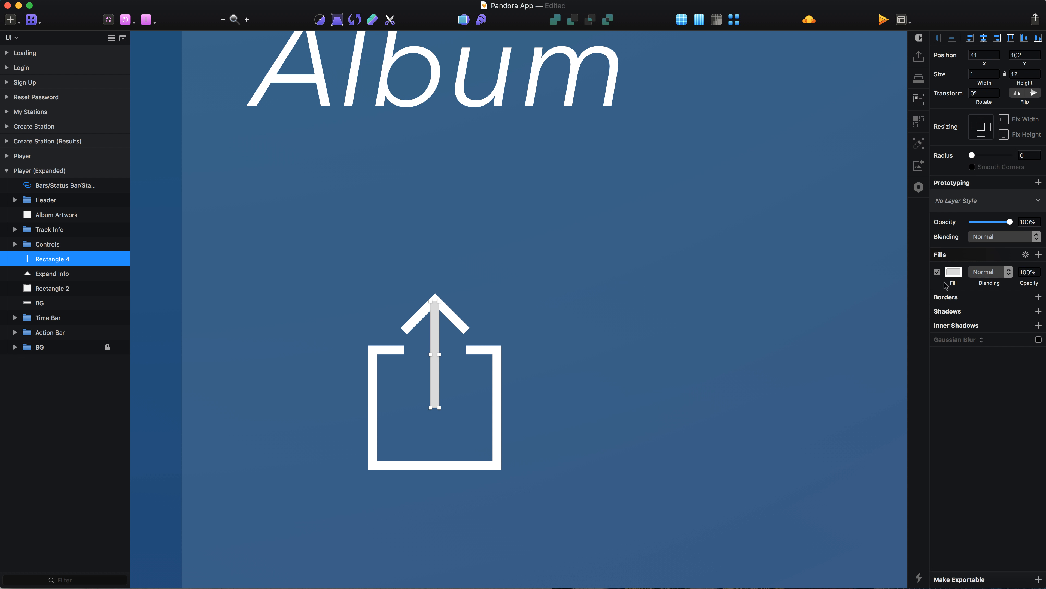
left_click(953, 272)
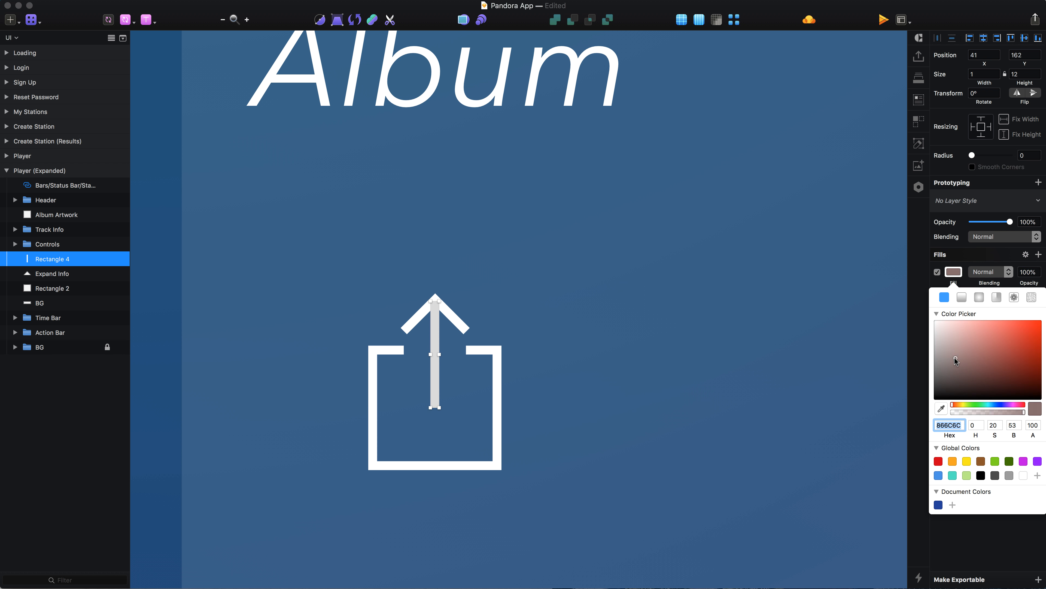
Group the arrow shaft, chevron and open outline, and name the group Share.
left_click(68, 289)
left_click(63, 259, "shift")
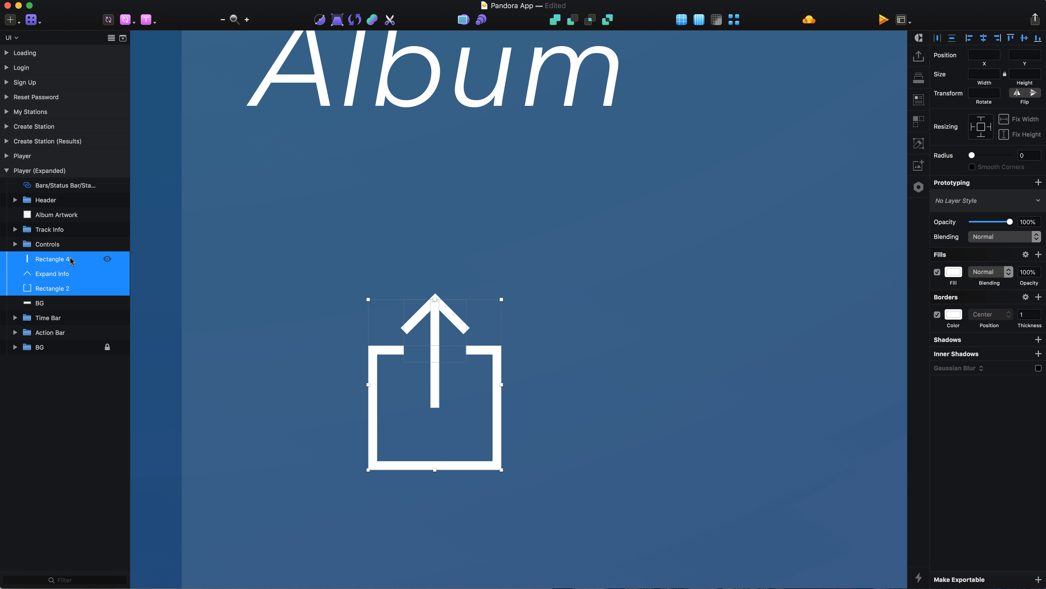
key("super+g")
double_click(63, 259)
type("Shar")
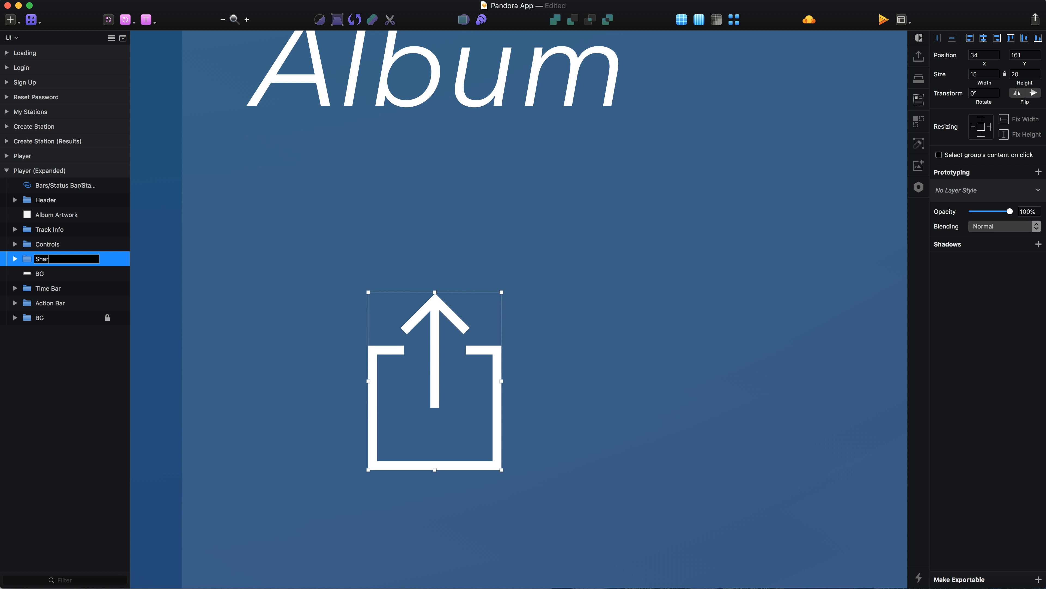
type("e")
key("Return")
Nest the Share group inside a new group named Actions.
key("super+g")
key("super+r")
key("Return")
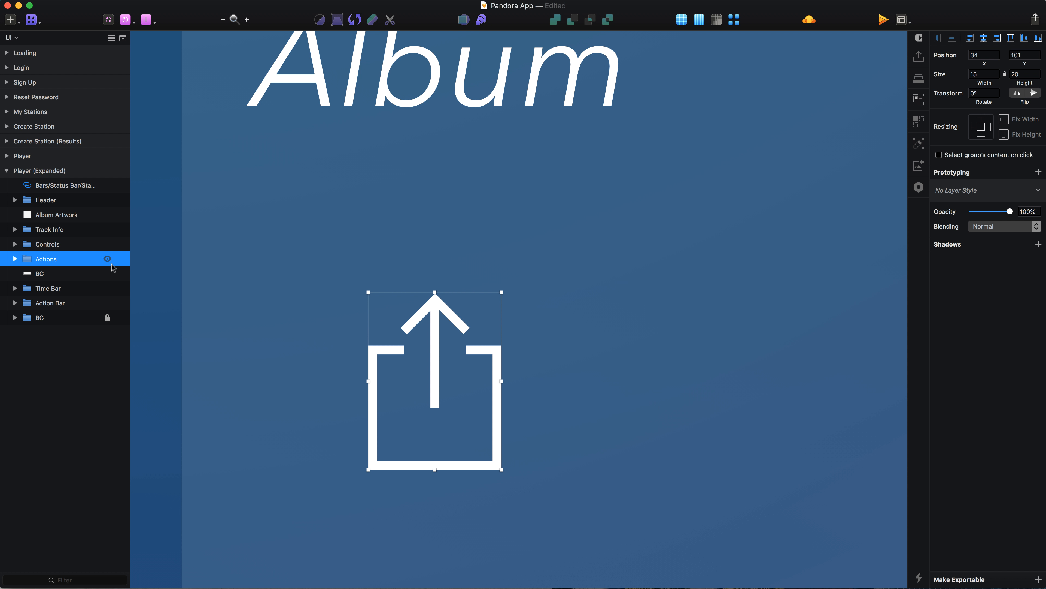
Inside the Actions group, draw a 1 by 18 vertical bar at X 94, Y 161 and fill it white (FFFFFF).
scroll(488, 373, "down", 5)
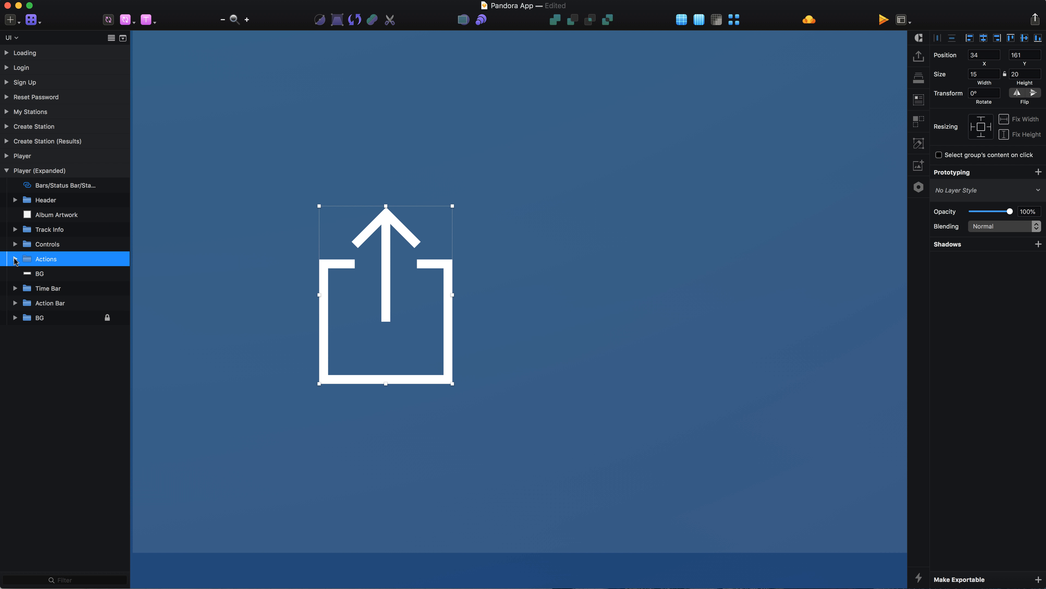
left_click(15, 258)
left_click(101, 274)
scroll(538, 390, "down", 5)
scroll(538, 389, "right", 3)
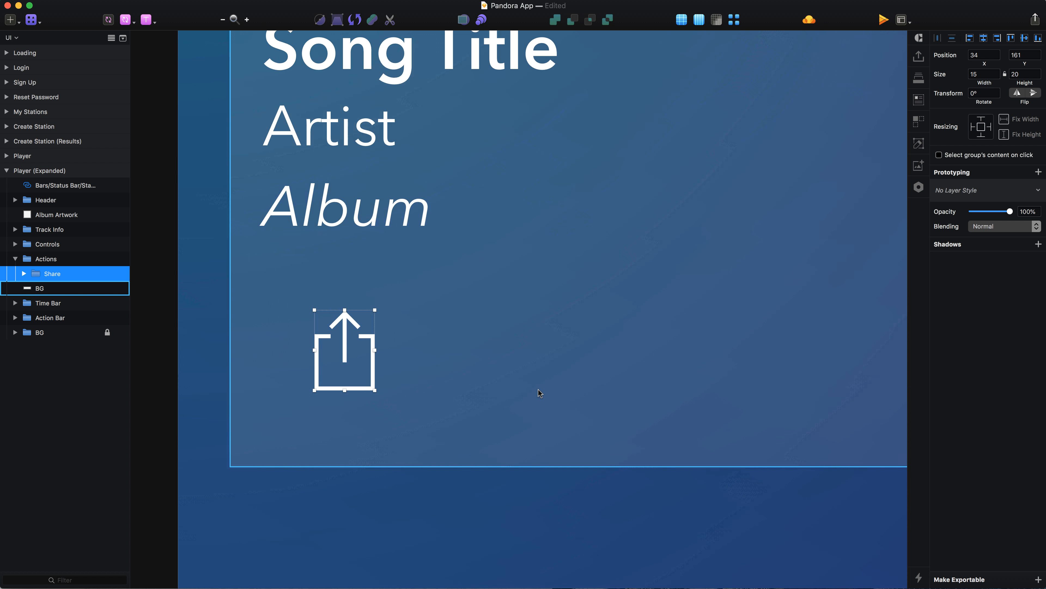
key("r")
left_click_drag(549, 310, 551, 398)
left_click(984, 73)
key("Tab")
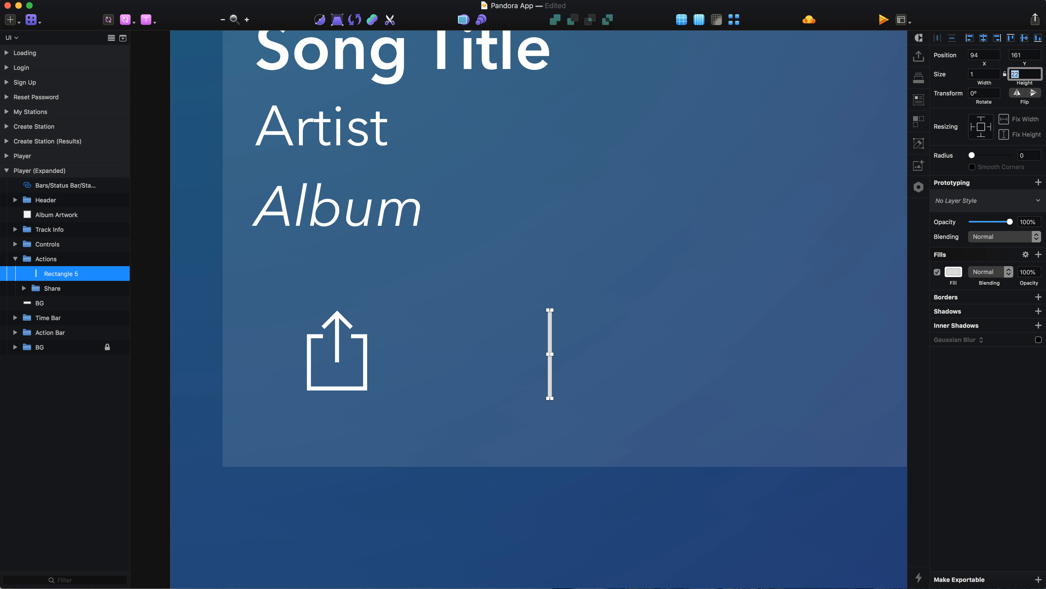
left_click(959, 273)
left_click(559, 362)
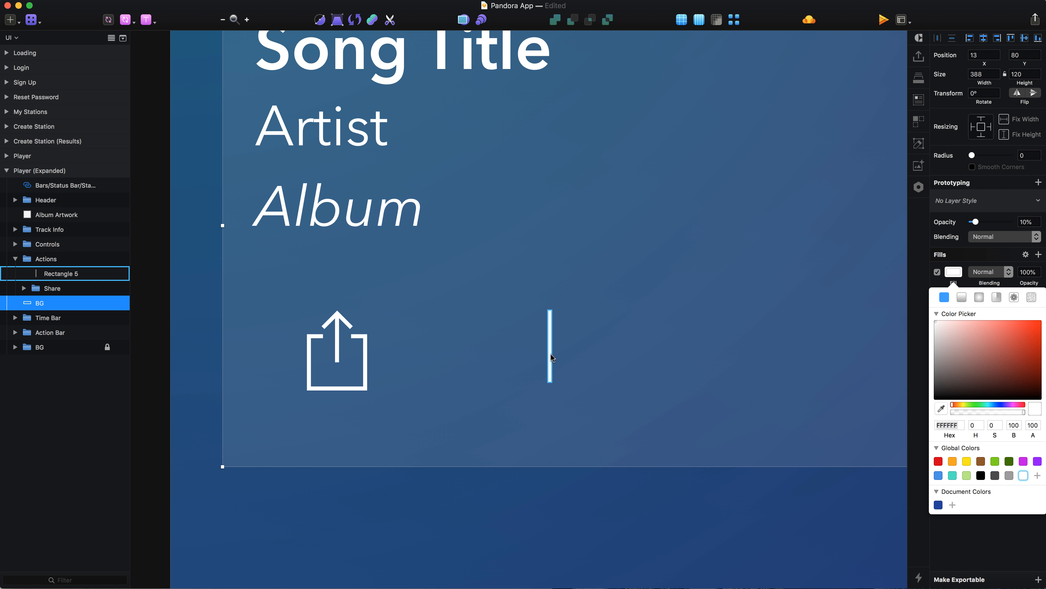
Duplicate the white vertical bar and rotate the copy 90° to form a plus sign.
left_click(552, 358)
key("super+d")
key("super+shift+r")
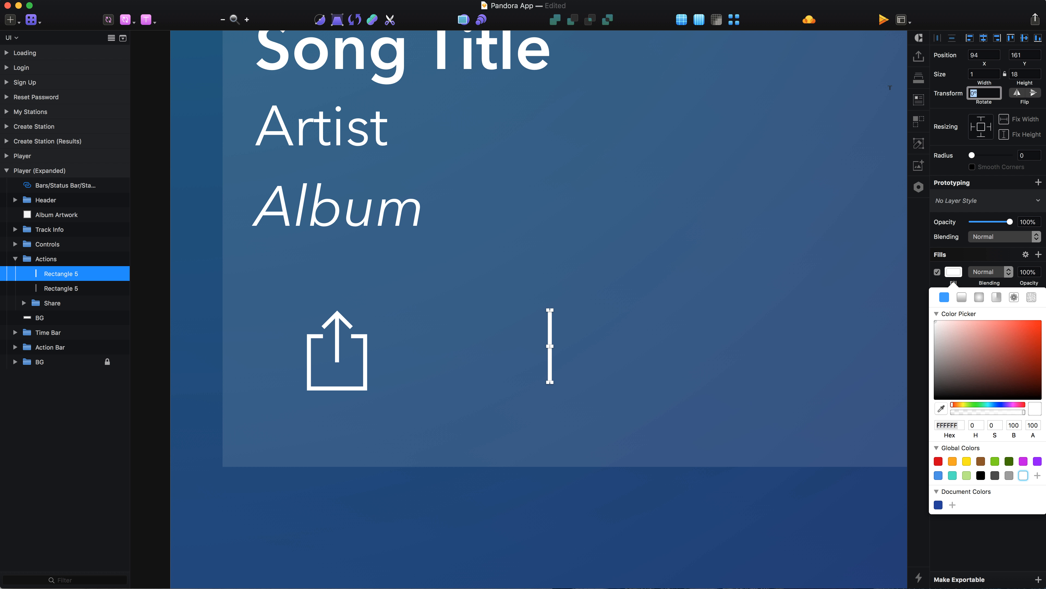
type("90")
key("Return")
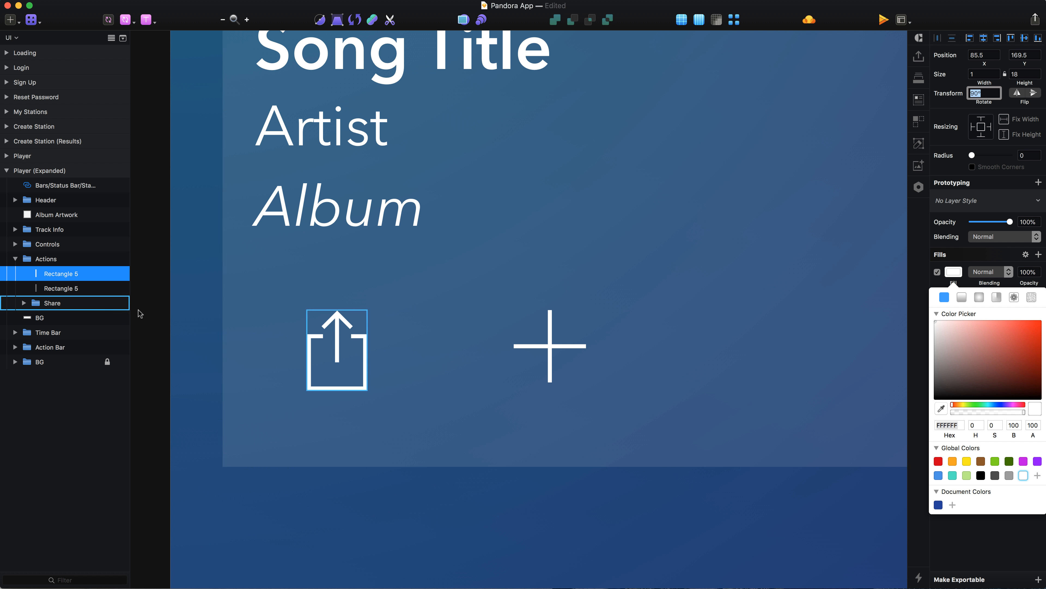
Unite the two crossed bars into one shape named Plus and move it below Share in the layer order.
left_click(77, 289, "shift")
key("super+alt+u")
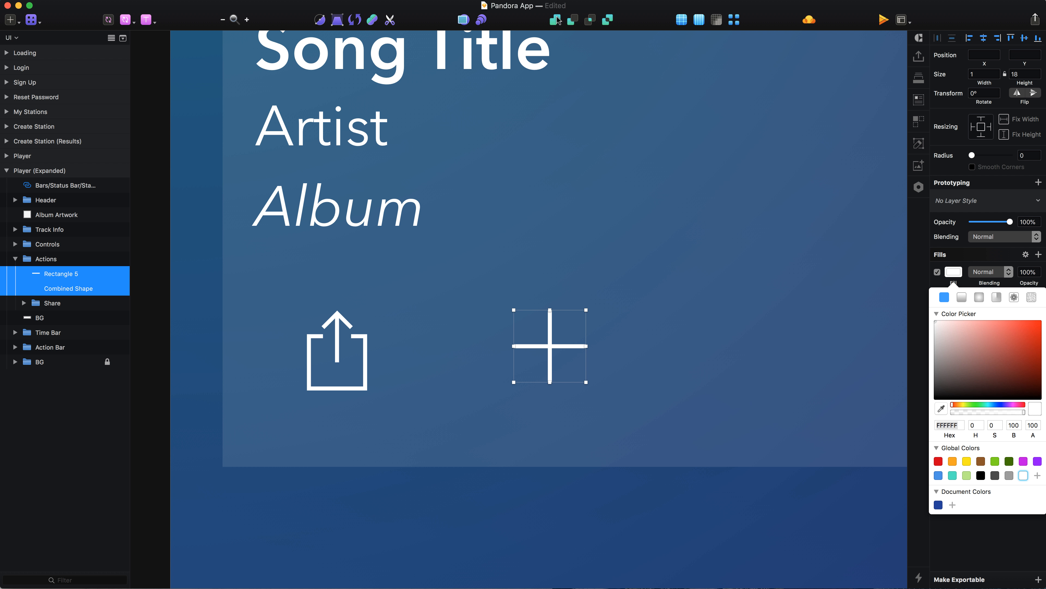
key("super+r")
type("Plus")
key("Return")
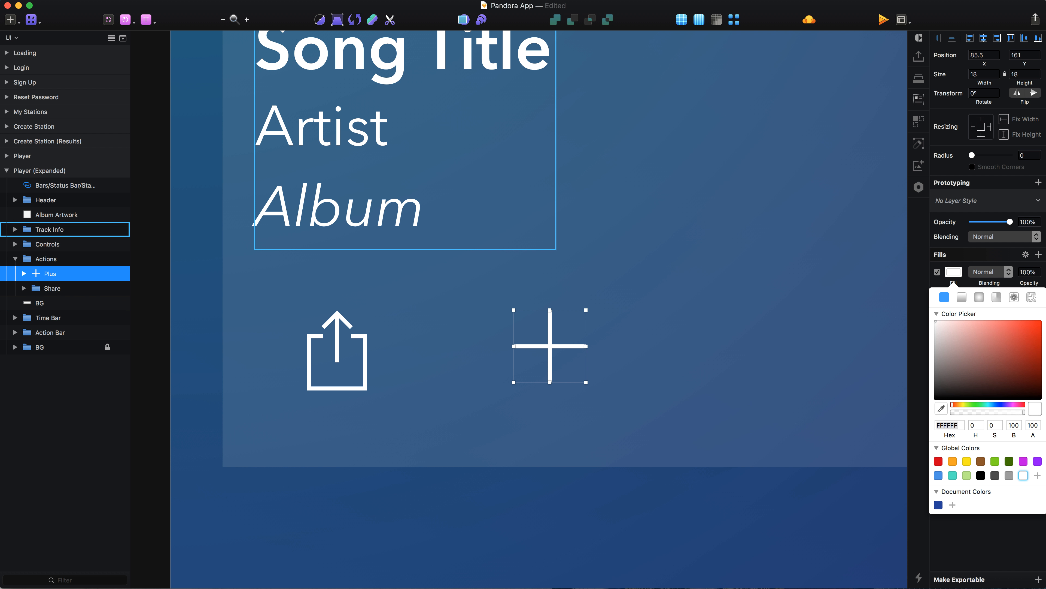
key("alt")
key("super+alt+Down")
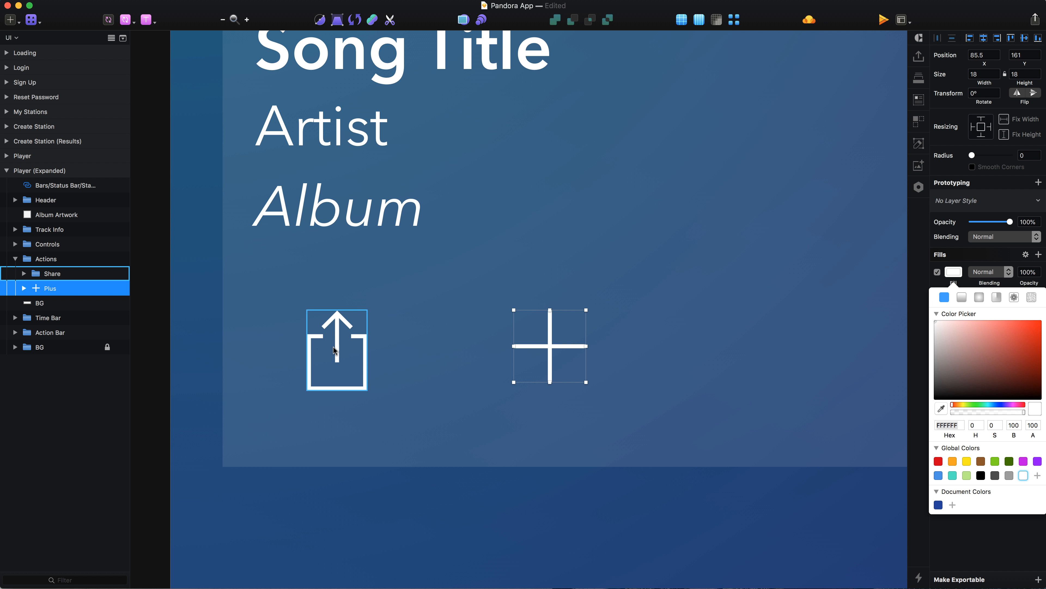
Draw a rectangle beside the plus icon at X 156, Y 160 and size it to 14 by 20.
scroll(668, 362, "right", 5)
key("r")
left_click_drag(609, 299, 669, 391)
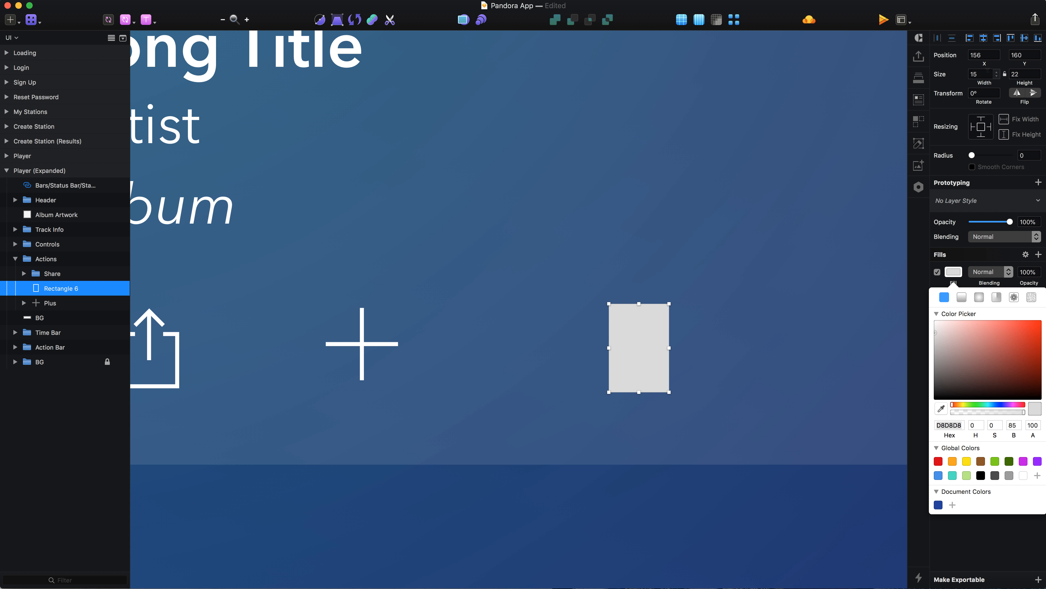
key("BackSpace")
type("4")
key("Tab")
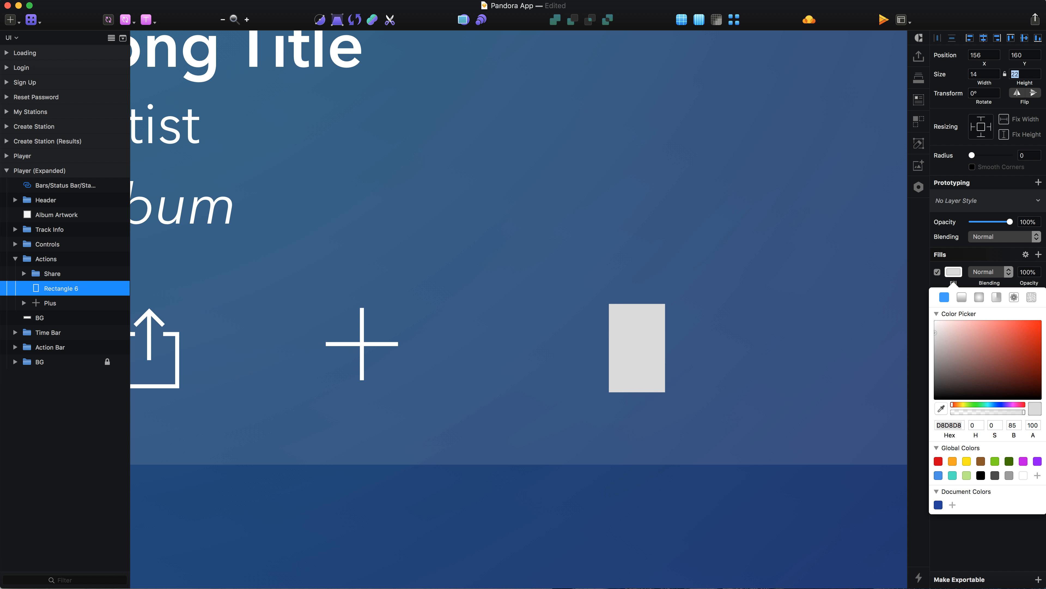
key("Down")
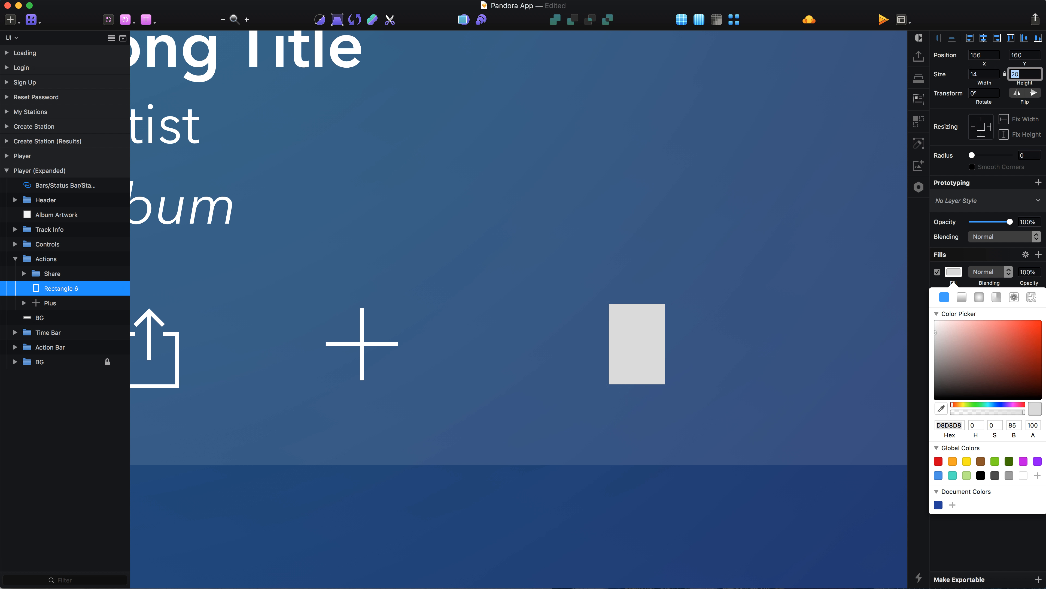
Remove the new rectangle's fill and give it a white (FFF) centred border 1 thick.
left_click(641, 374)
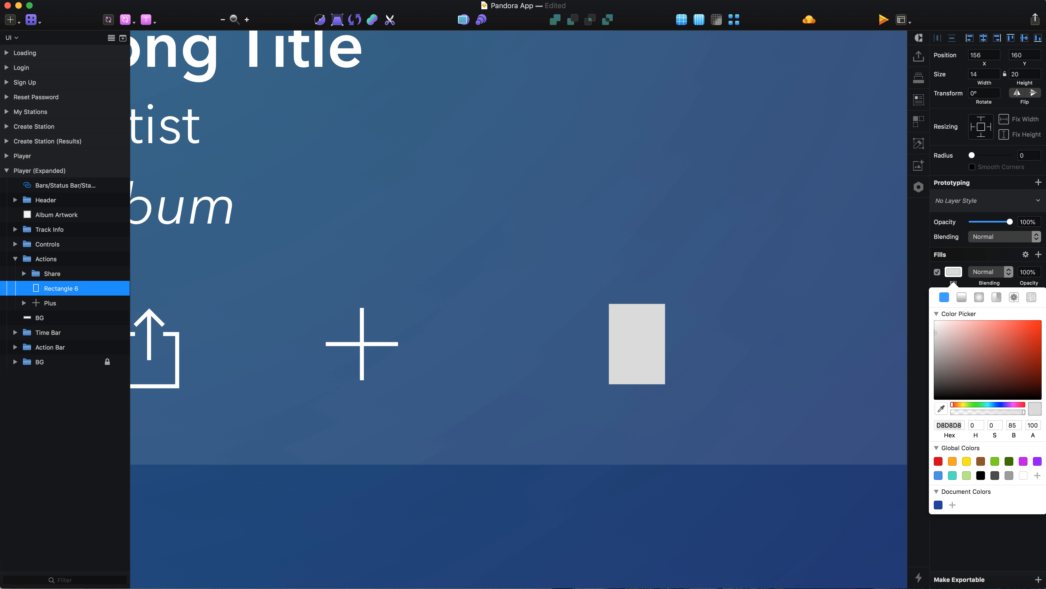
left_click(937, 272)
left_click(1023, 254)
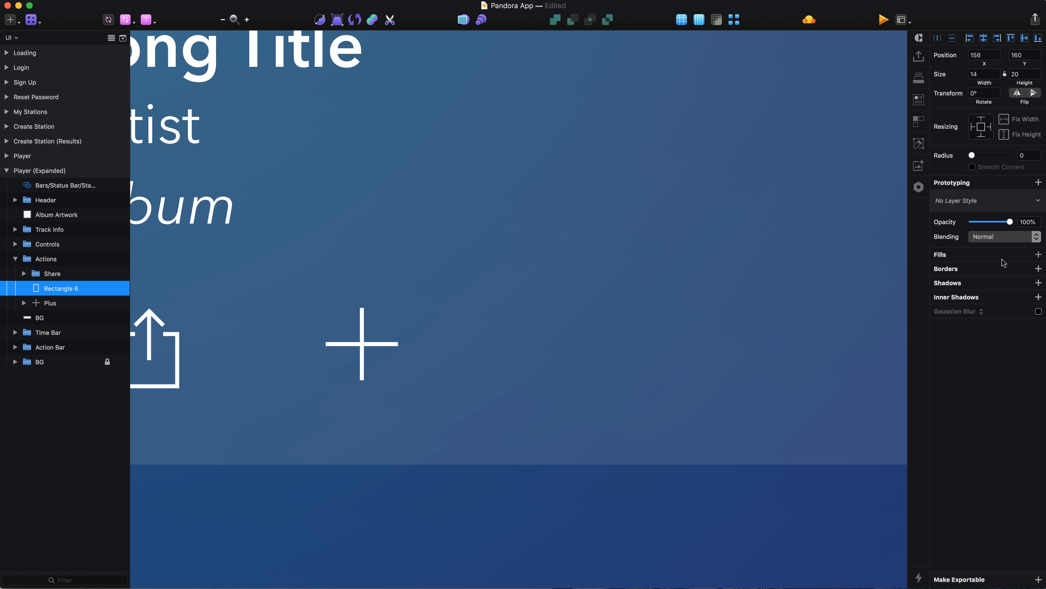
left_click(983, 270)
left_click(953, 285)
type("fff")
key("Return")
left_click(672, 272)
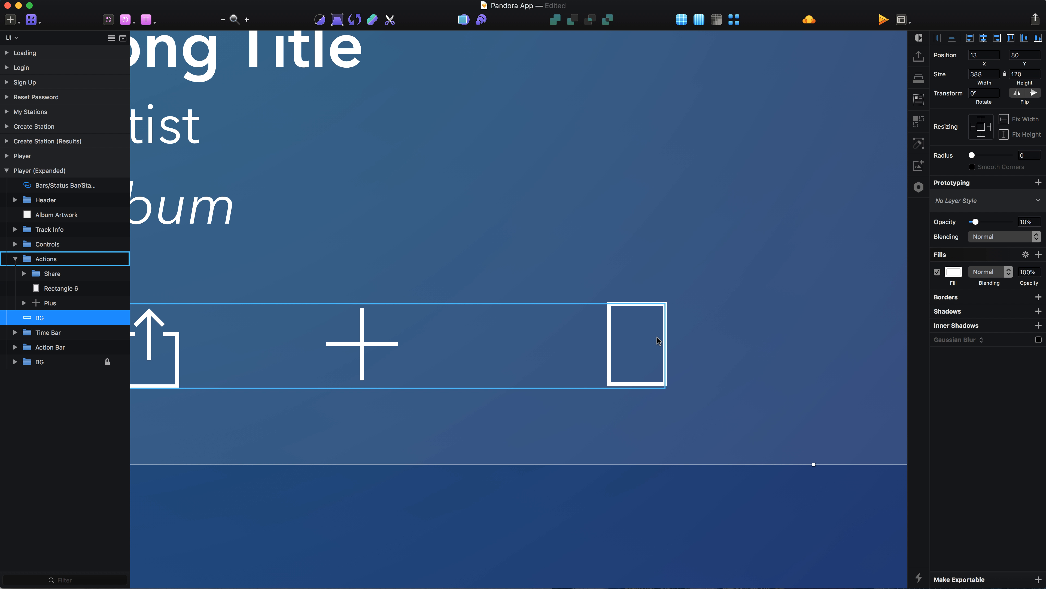
Add a path point at the middle of the rectangle's lower edge and raise it to Y 174 to form a bookmark notch.
scroll(657, 337, "up", 3)
left_click(670, 339, "super")
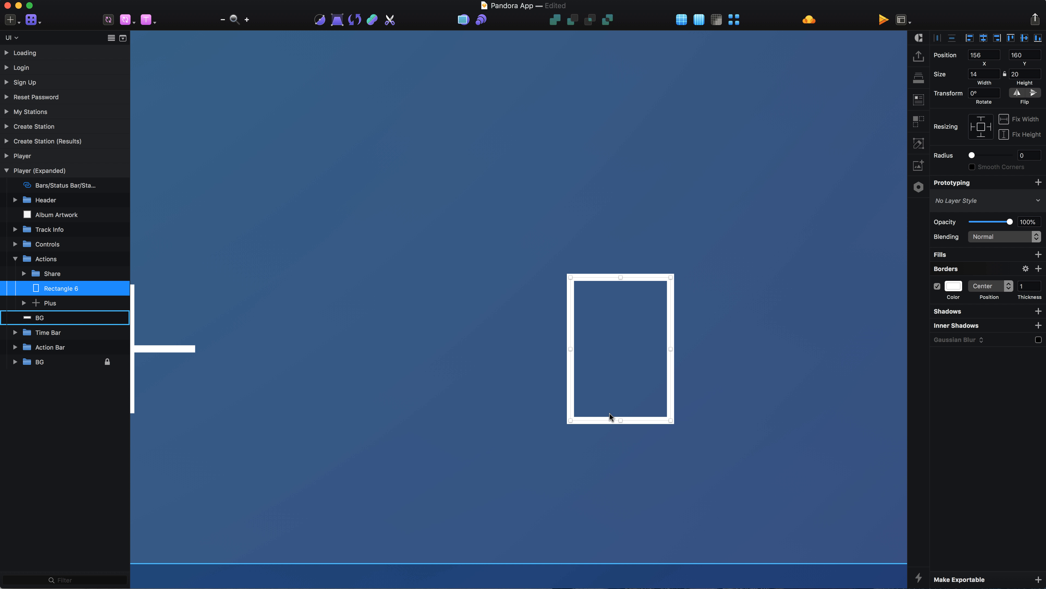
double_click(619, 425)
left_click(621, 420)
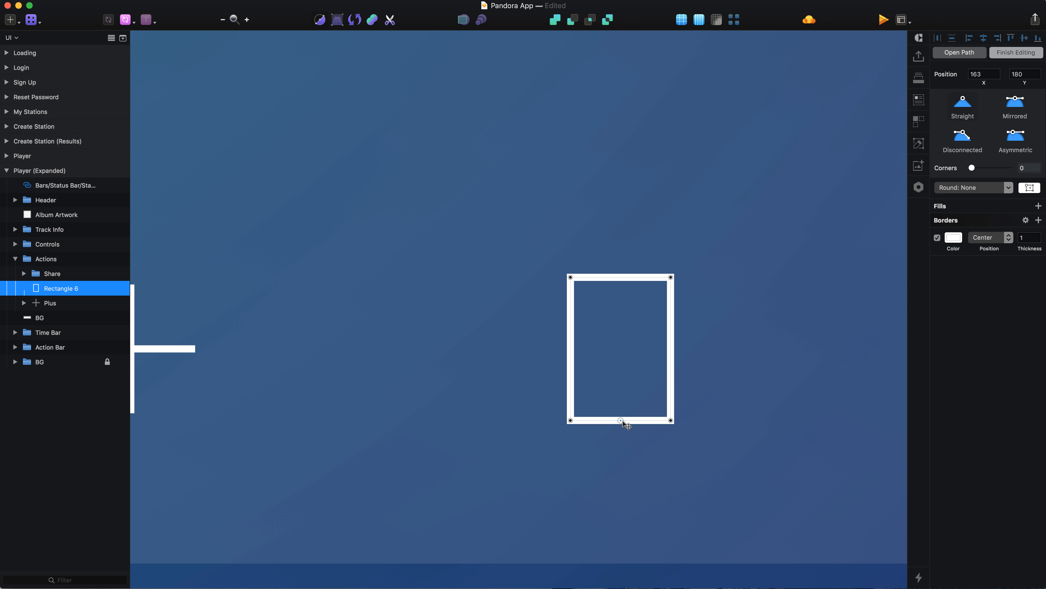
key("Up")
key("Up")
key("Up")
key("Up")
key("Up")
key("Up")
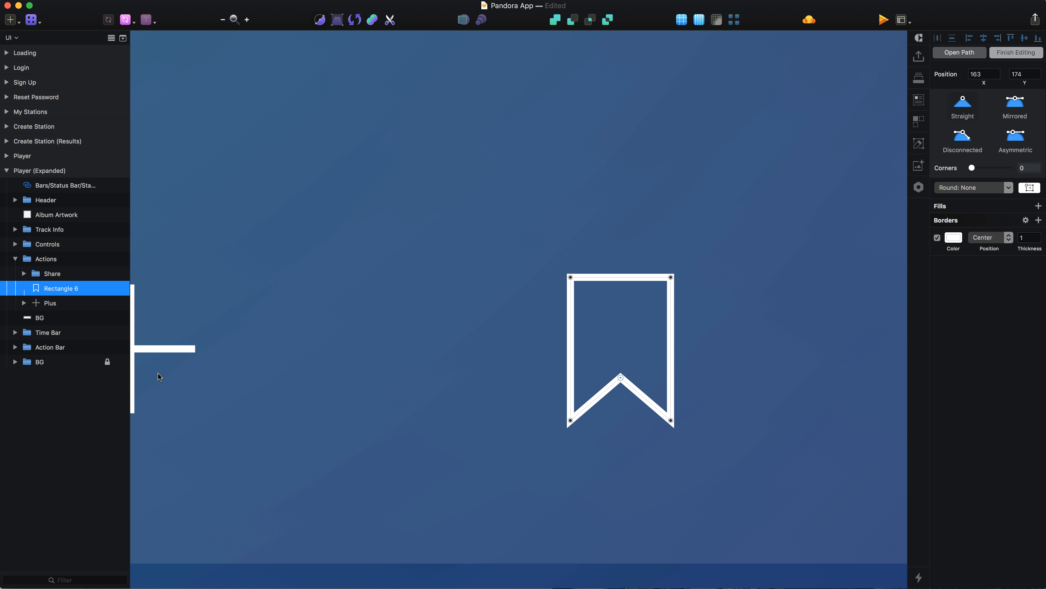
Rename the notched shape as Bookmark and move it below Plus in the layer order.
double_click(77, 288)
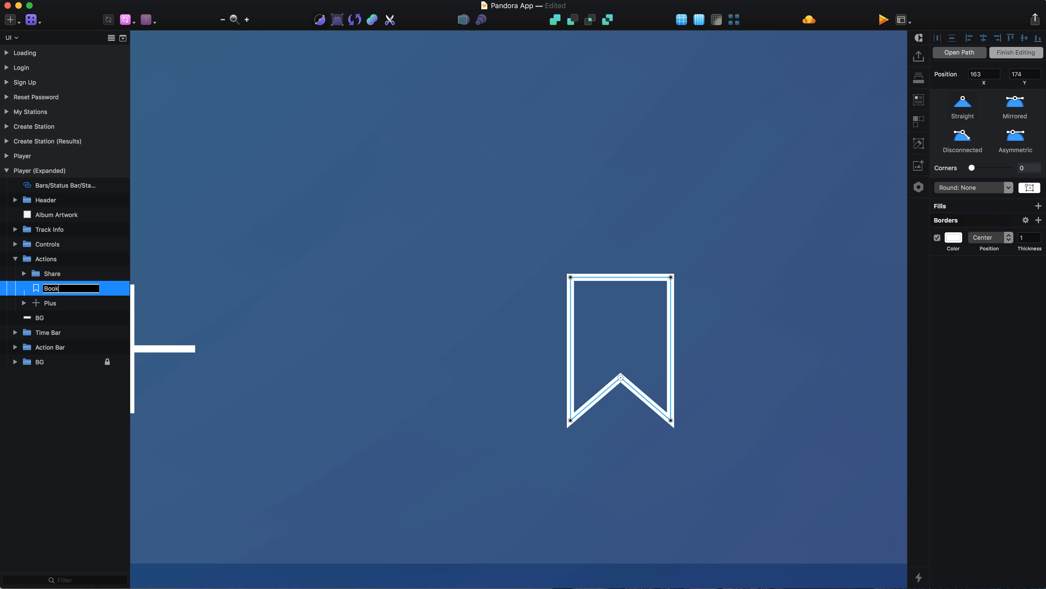
type("Bookmark")
key("Return")
key("Down")
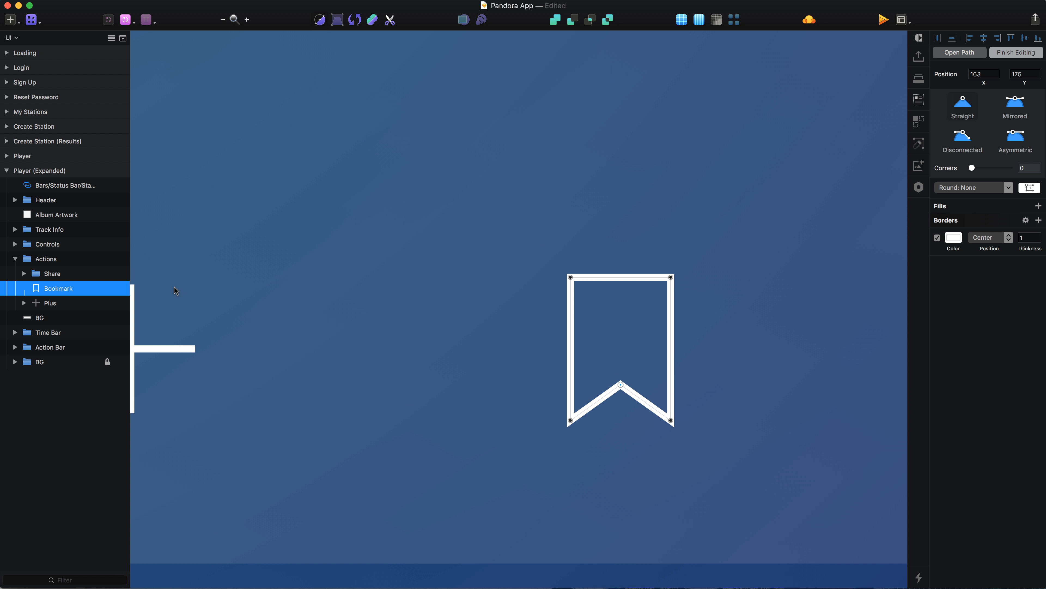
key("Up")
key("Escape")
key("super+alt+Down")
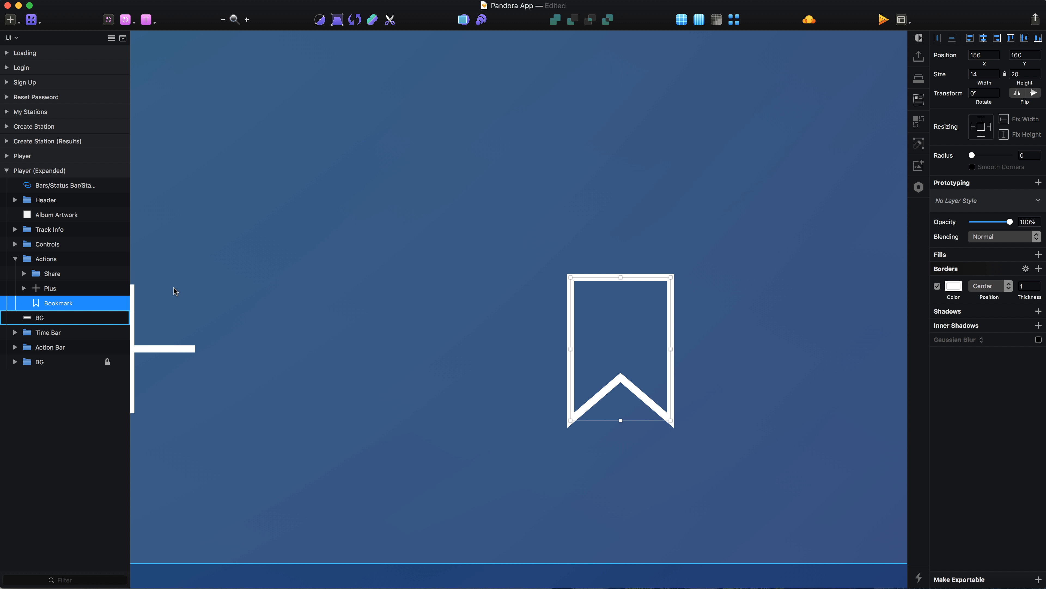
scroll(508, 304, "down", 10)
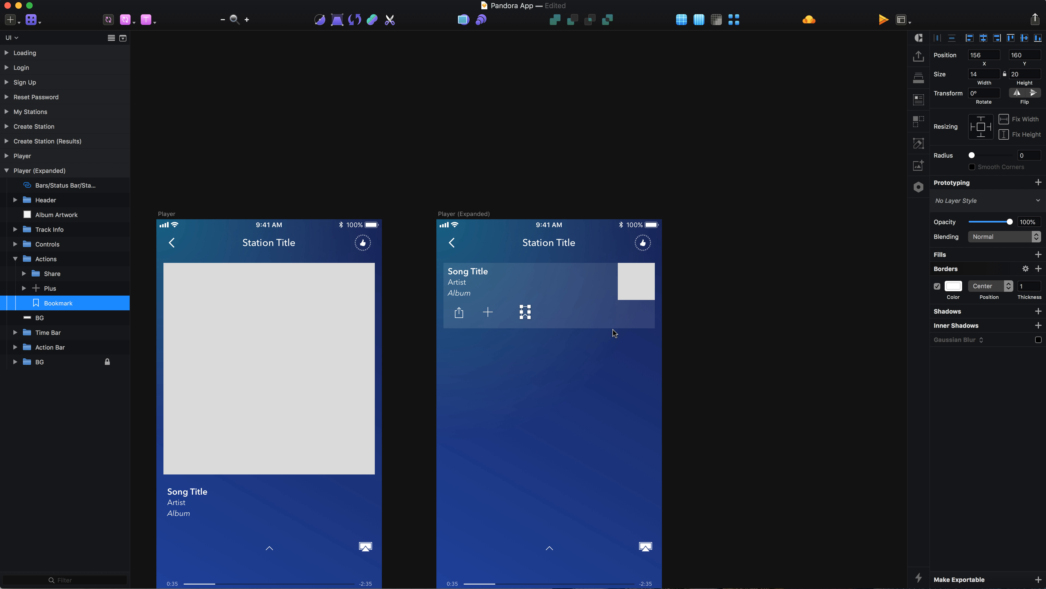
scroll(613, 329, "up", 3)
scroll(613, 329, "up", 3)
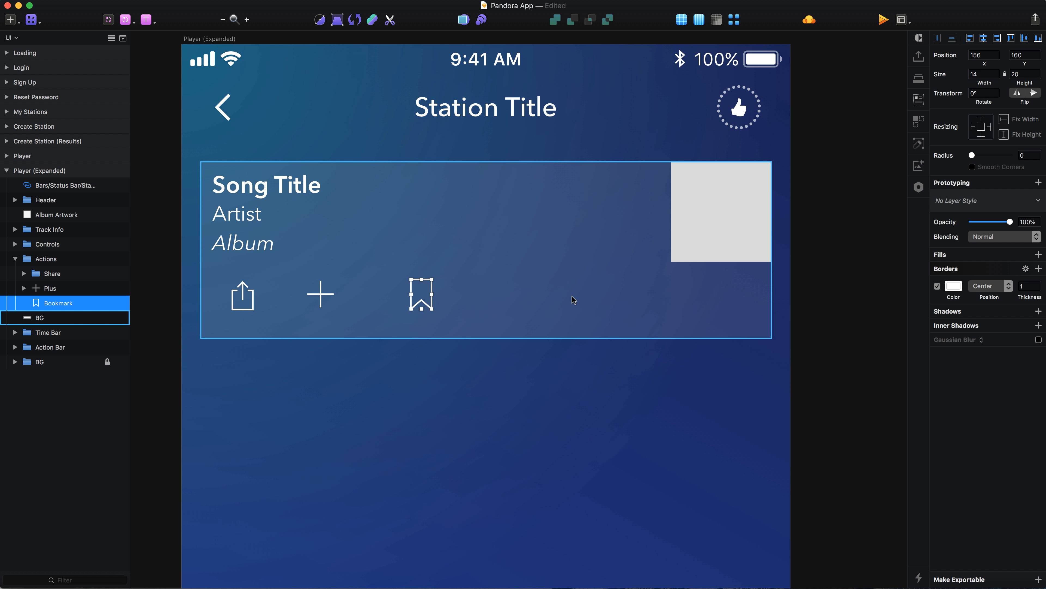
Draw a 4 by 4 circle at X 270, Y 170 in the info panel, in line with the action icons.
scroll(573, 296, "up", 3)
key("o")
left_click_drag(582, 292, 589, 300)
scroll(588, 300, "up", 3)
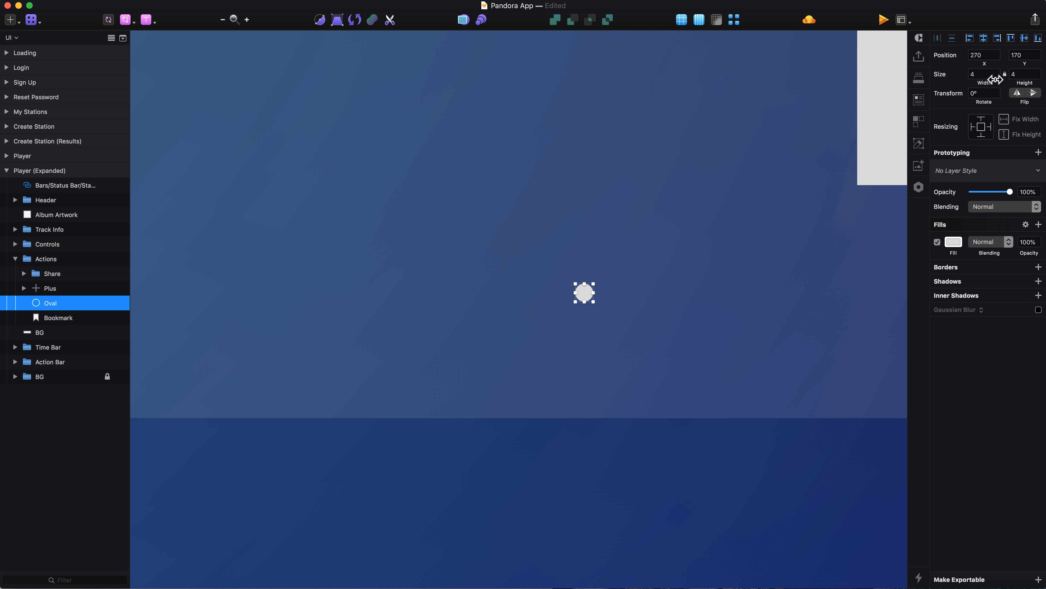
Remove the small circle's fill and give it a white centred border 1 thick.
left_click(937, 241)
left_click(1026, 224)
left_click(973, 244)
left_click(954, 256)
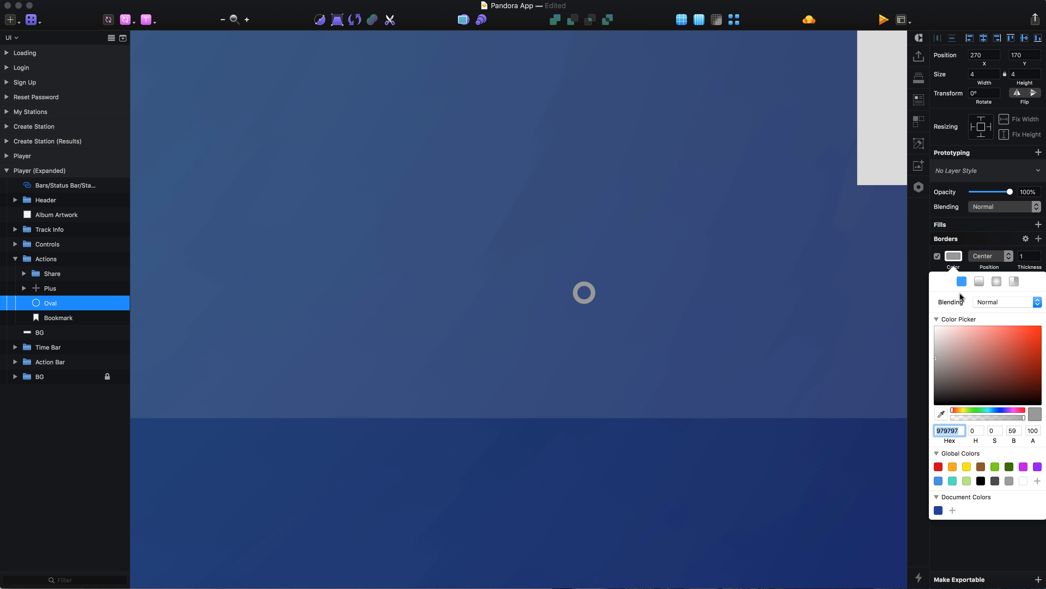
left_click_drag(954, 358, 932, 323)
left_click(610, 320)
left_click(586, 299)
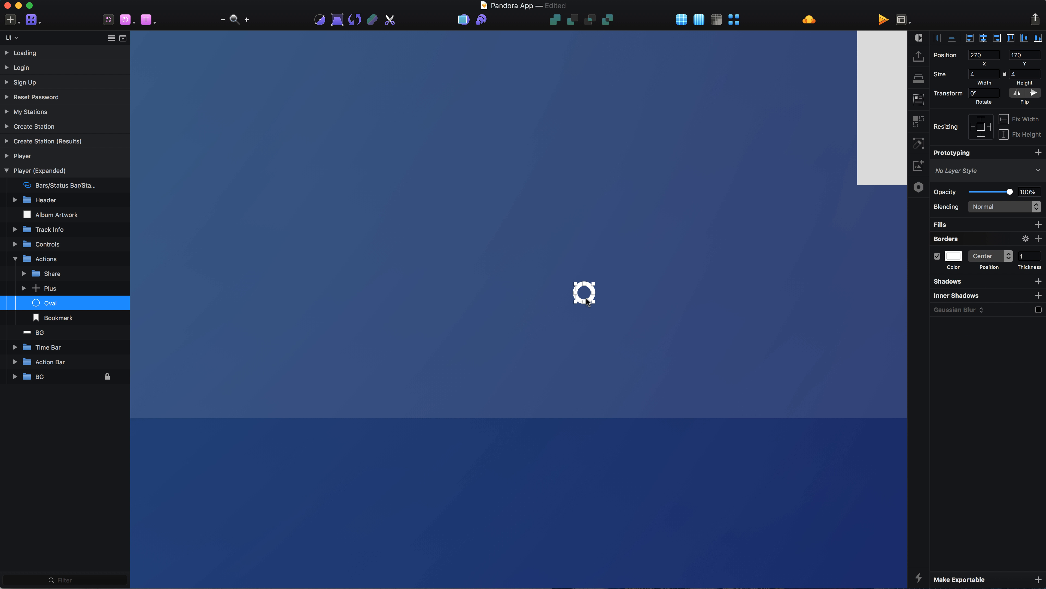
Duplicate the small circle twice to make a horizontal row of three spaced 10 apart.
key("super+d")
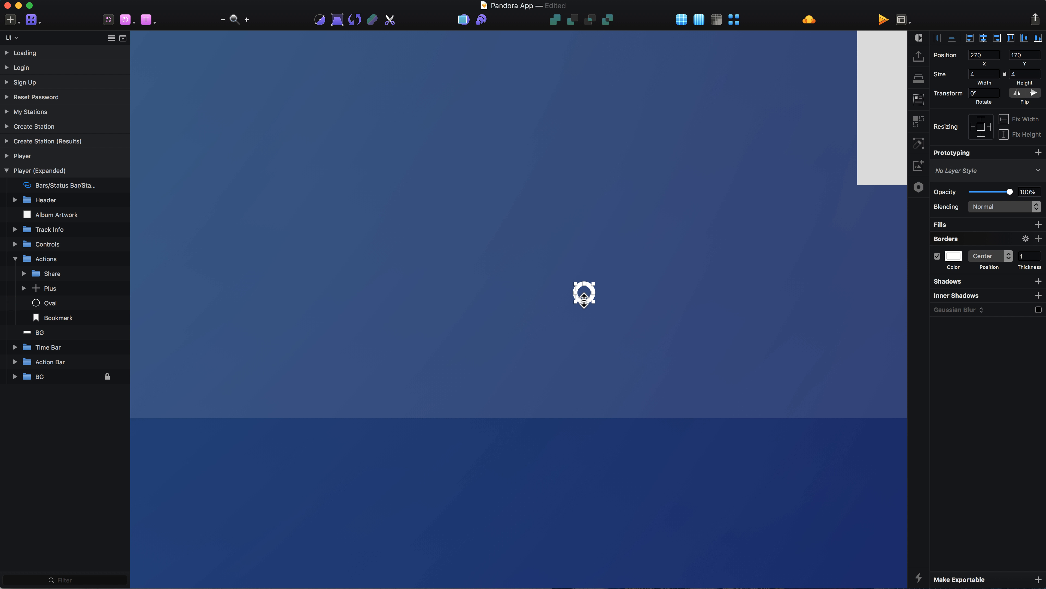
key("shift+Right")
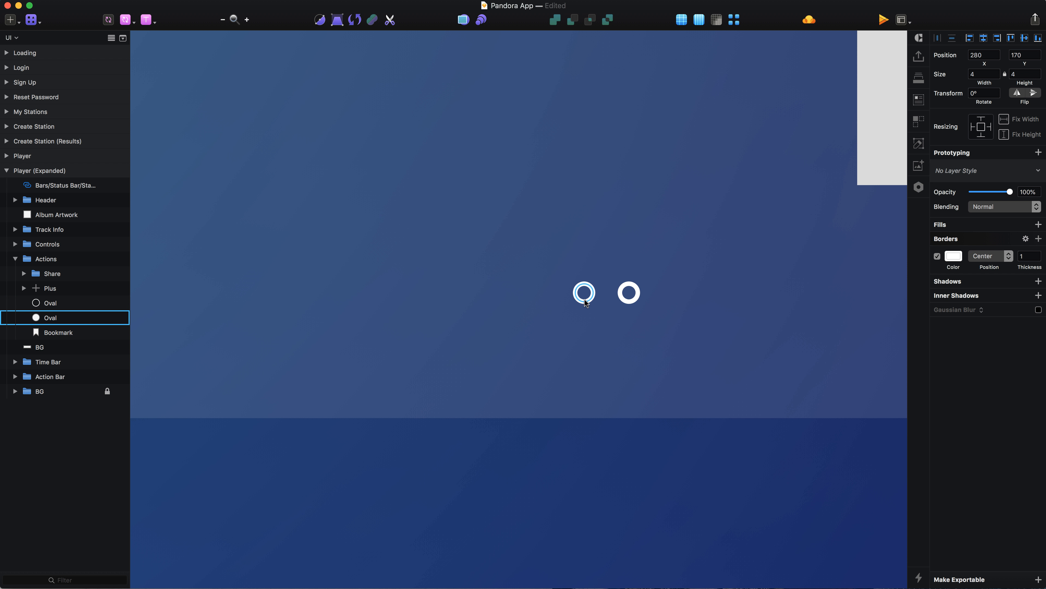
key("super+d")
Combine the three circles with a Union, rename the shape More and move it below Bookmark in the layer order.
left_click(70, 333, "shift")
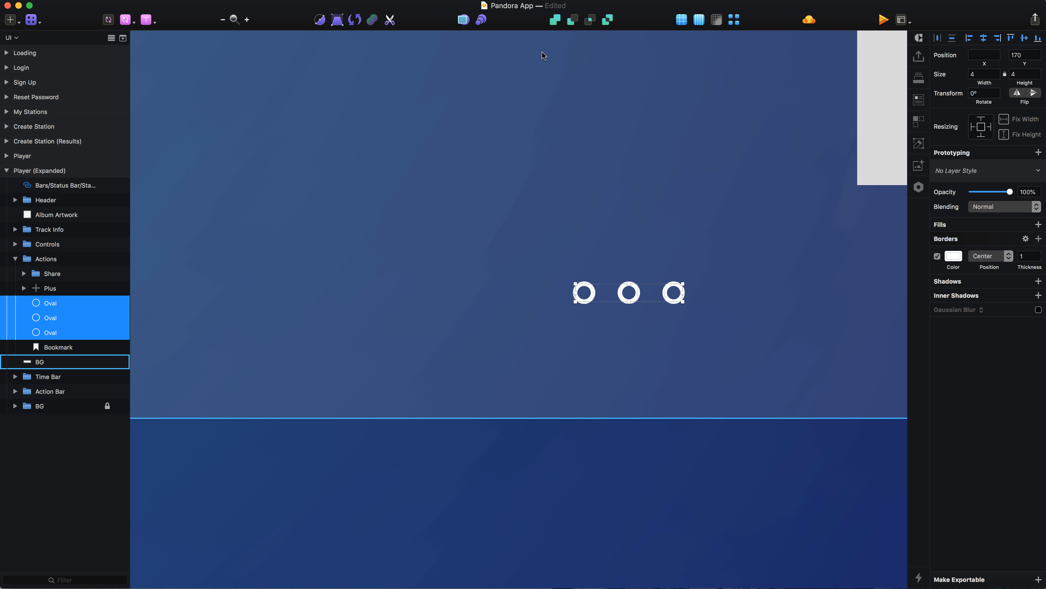
left_click(554, 21)
key("super+r")
type("More")
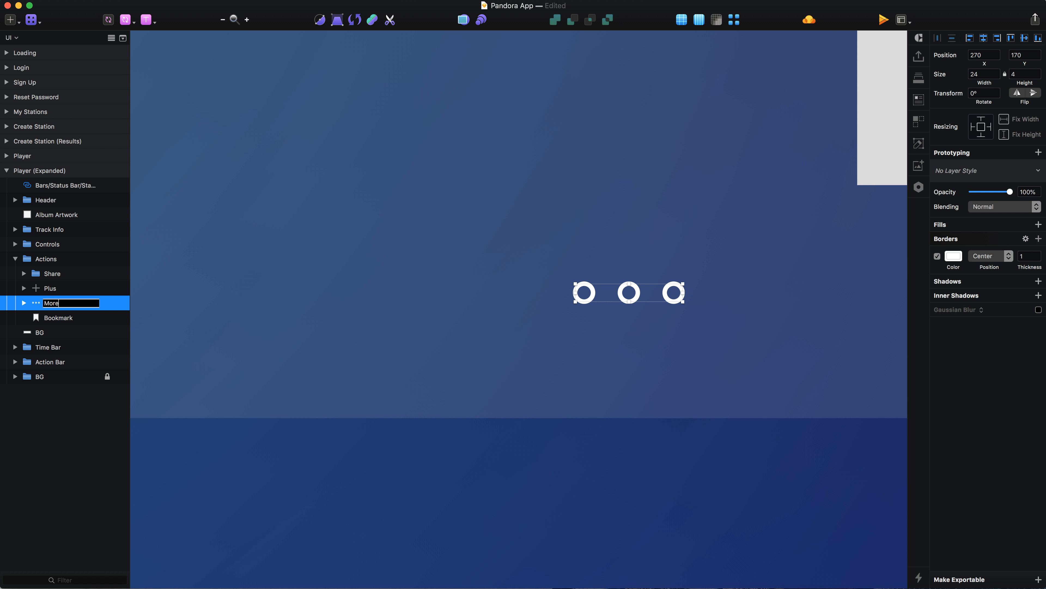
key("Return")
key("alt+super+Down")
Move the More icon right until it sits beneath the album artwork near the info panel's right edge.
scroll(569, 247, "down", 5)
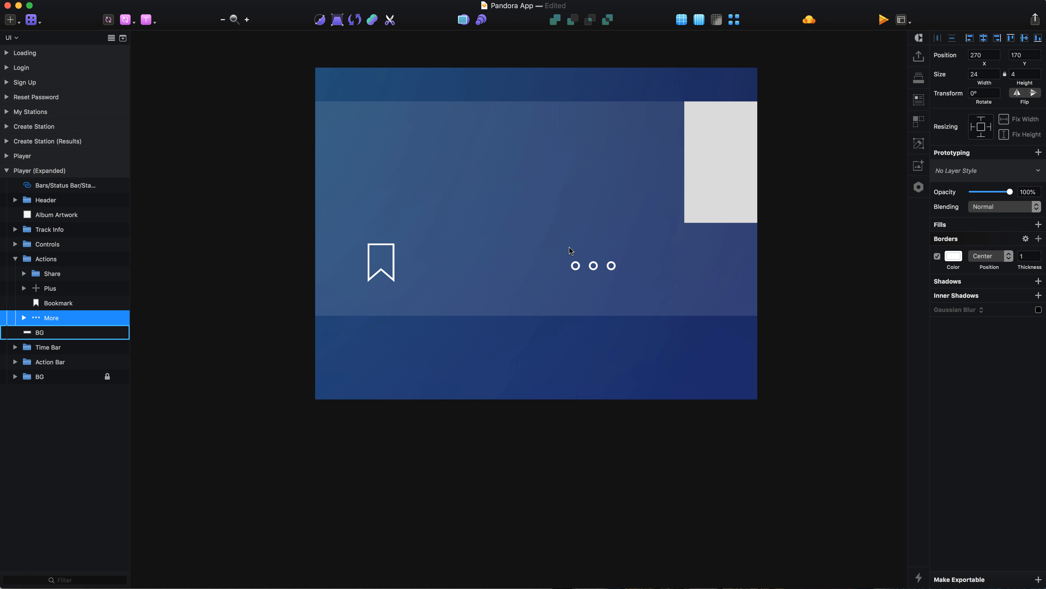
scroll(569, 247, "right", 3)
key("alt")
key("shift+Right")
key("shift+Right")
key("shift+Right")
key("shift+Right")
key("shift+Right")
key("shift+Right")
key("shift+Right")
key("shift+Right")
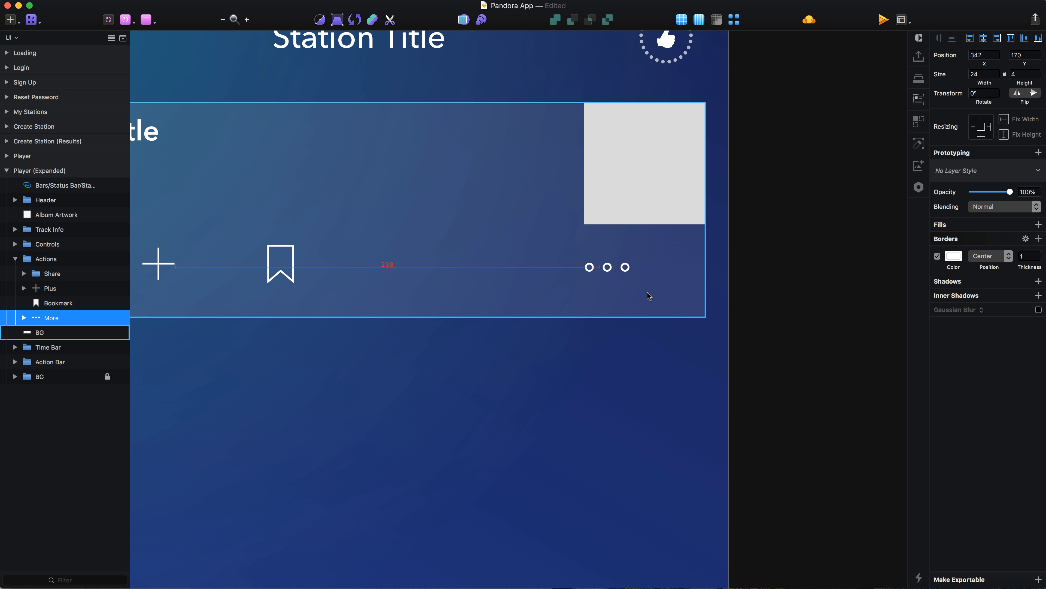
key("Right")
key("Right")
key("Right")
key("Right")
Shift the Share icon right to X 37.
scroll(649, 296, "left", 5)
left_click(359, 276)
key("Right")
key("Right")
key("Right")
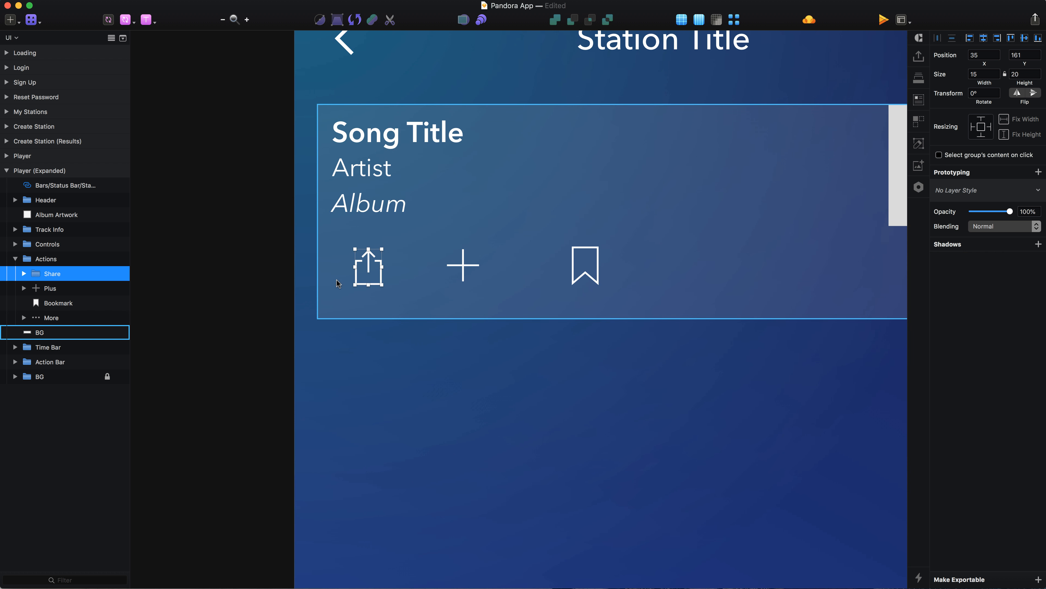
Distribute the Share, Plus, Bookmark and More icons horizontally, choosing uneven distribution on full pixels.
left_click(62, 318, "shift")
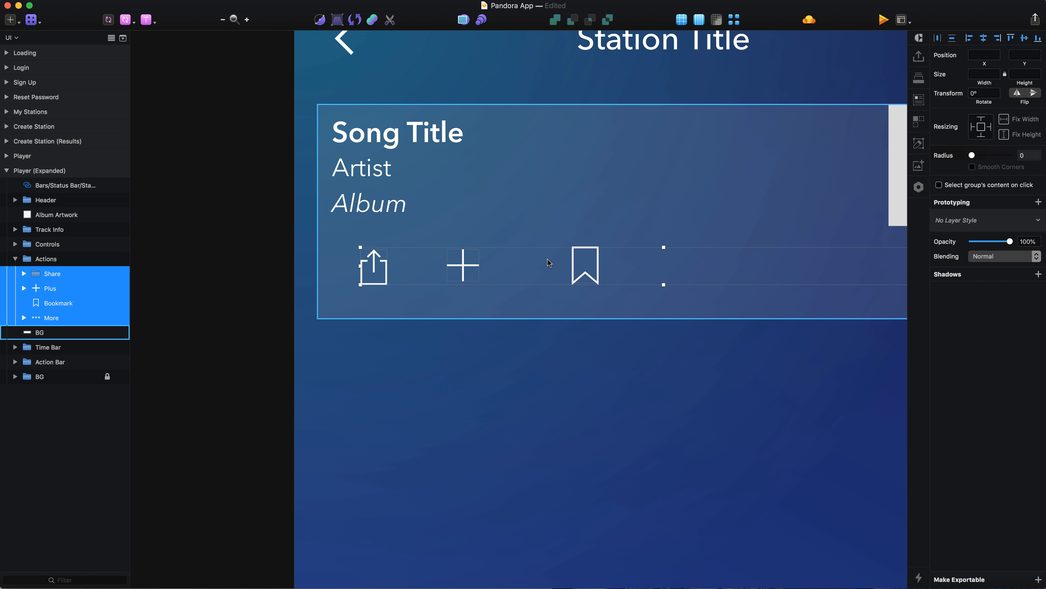
scroll(548, 259, "right", 4)
scroll(548, 259, "up", 2)
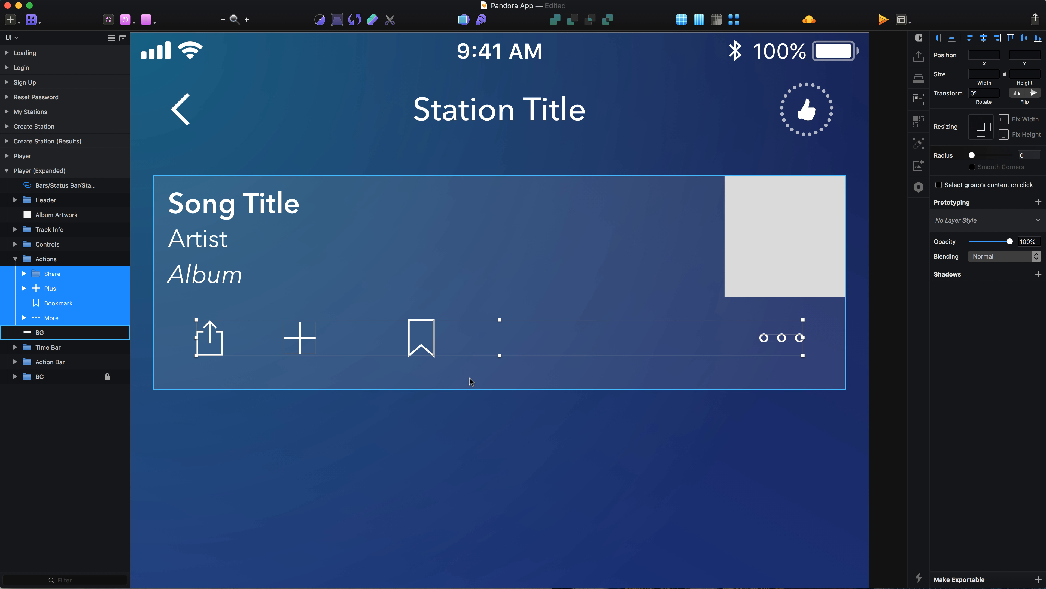
scroll(472, 378, "down", 3)
left_click(940, 39)
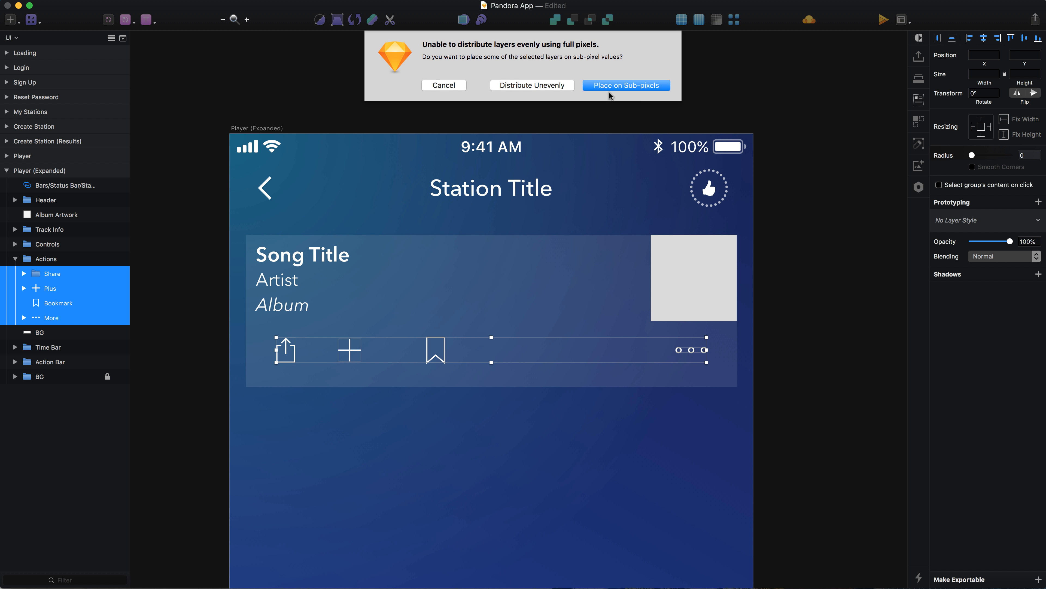
left_click(552, 86)
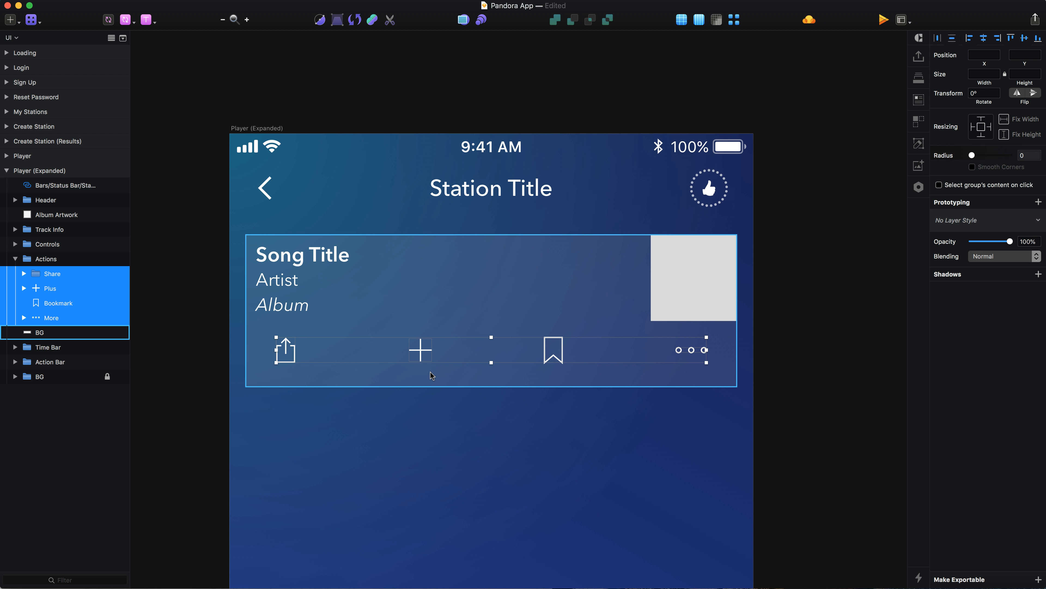
Move the whole Actions group down to Y 164.
left_click(283, 305)
left_click(289, 356)
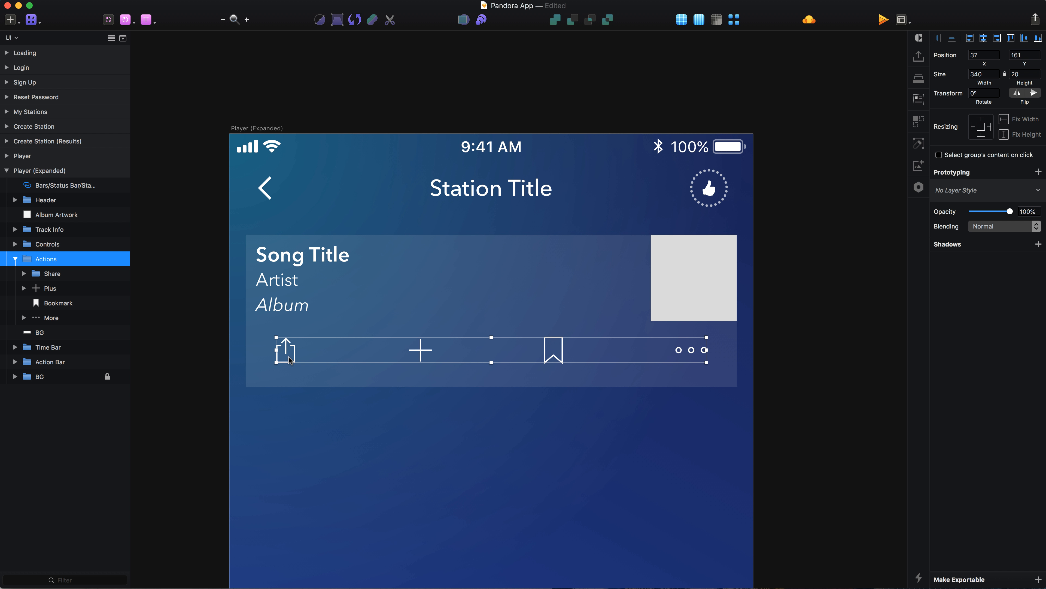
key("Down")
key("Down")
key("Down")
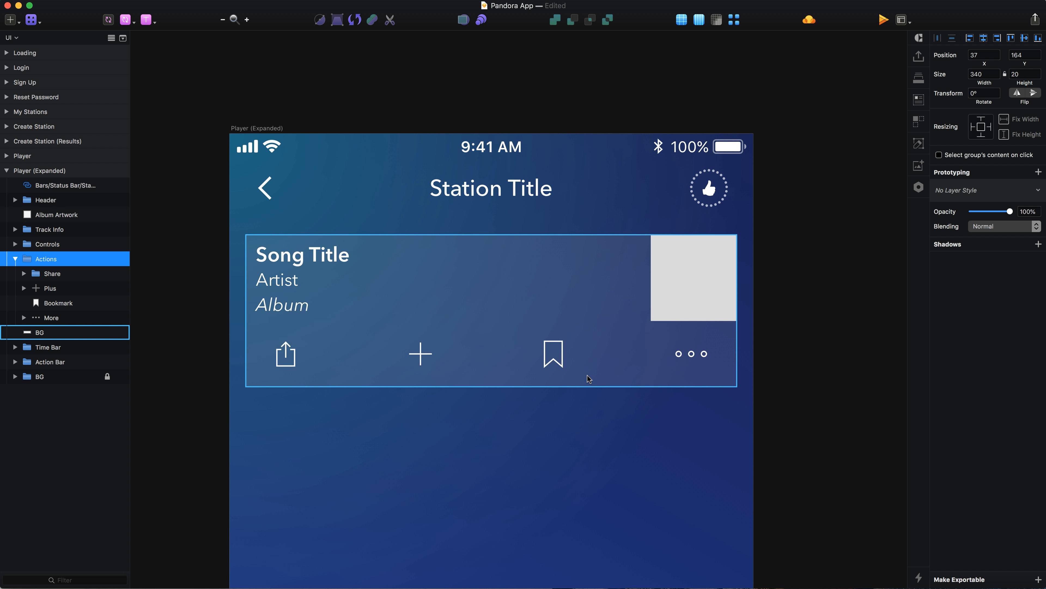
Group Album Artwork, Track Info, Controls, Actions and the panel's BG, and name the group Top Heading.
scroll(218, 329, "left", 3)
key("super+minus")
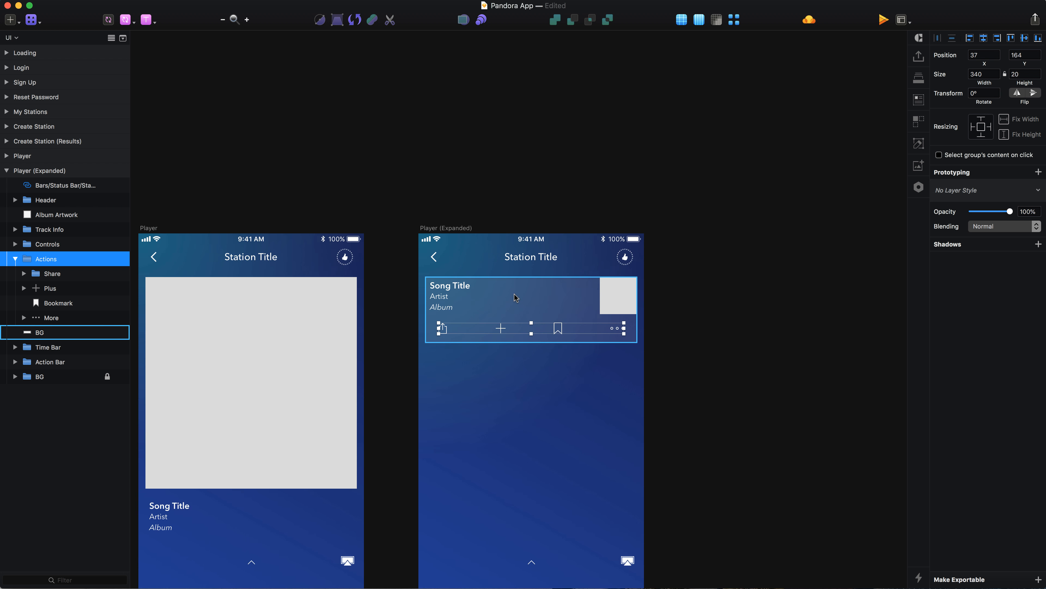
left_click(49, 229)
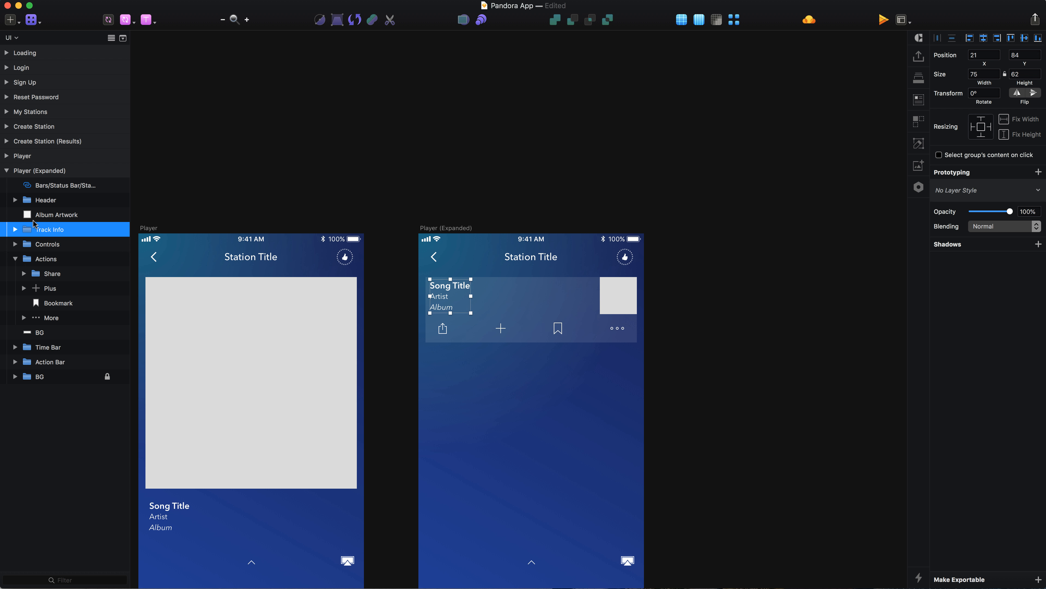
left_click(56, 214)
left_click(15, 259)
left_click(51, 275, "shift")
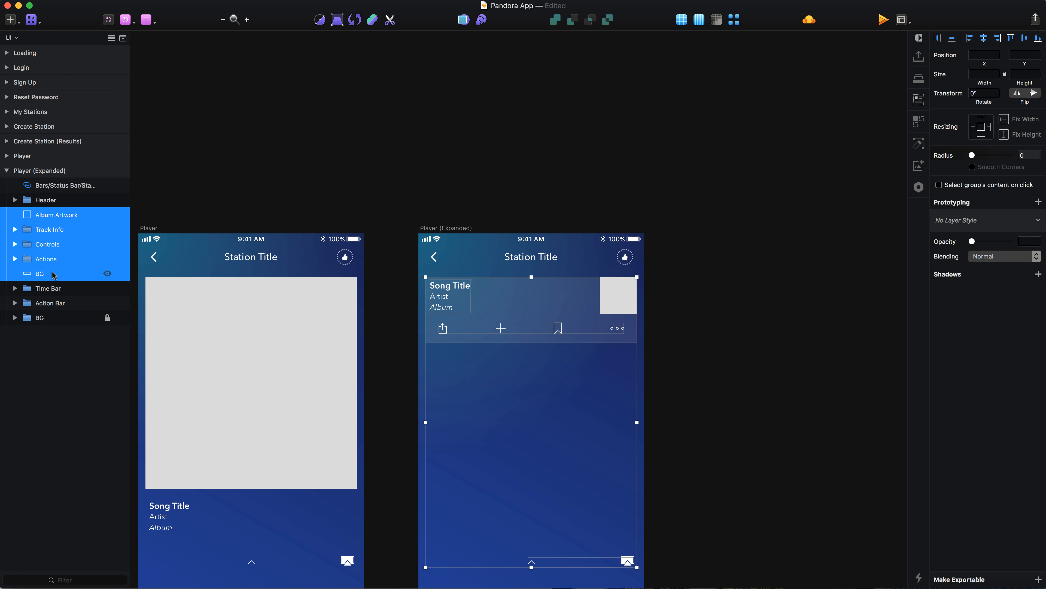
key("super+g")
double_click(45, 215)
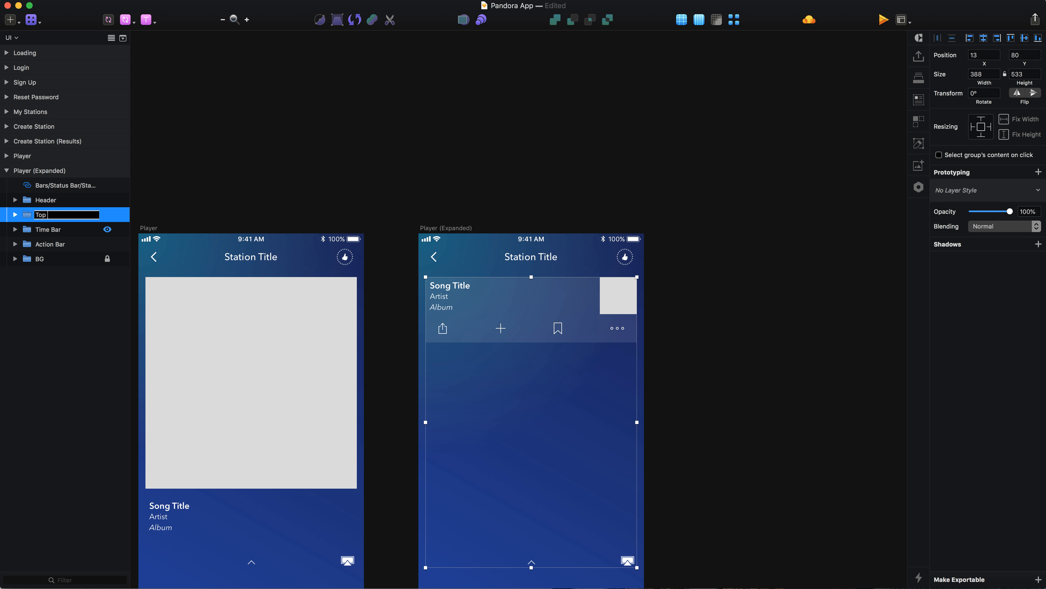
type("Top Heading")
key("Return")
Delete the Controls group from inside Top Heading.
scroll(507, 283, "up", 3)
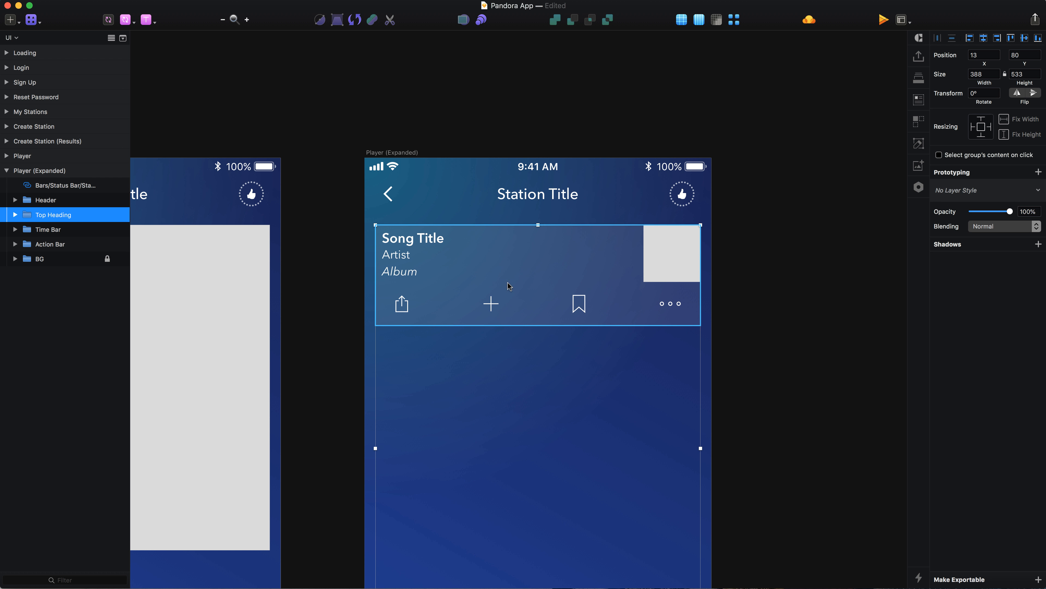
double_click(507, 283)
key("Delete")
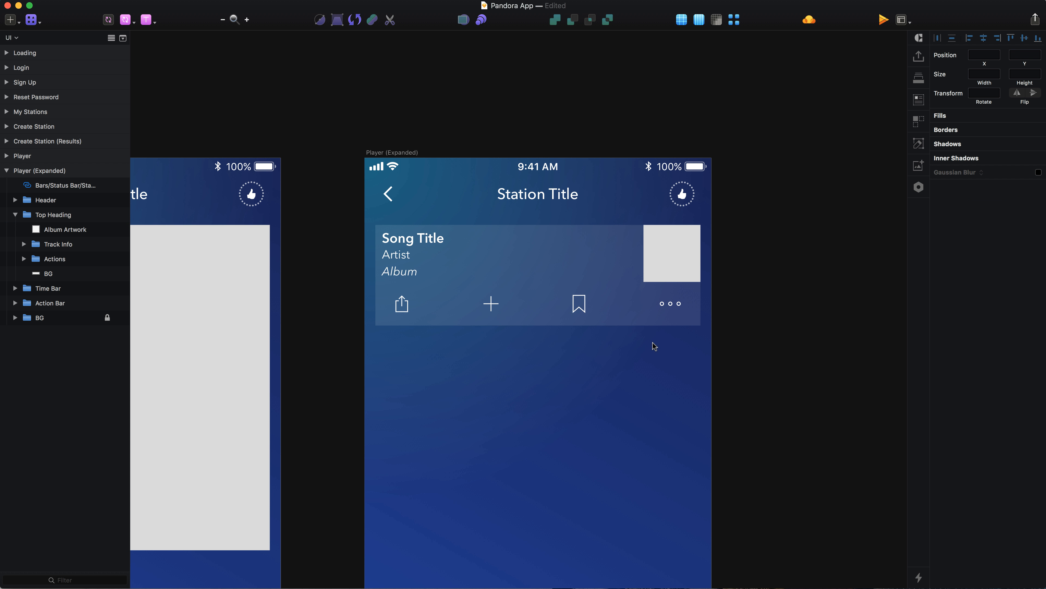
Delete the elapsed and remaining time labels from the expanded player's Time Bar.
scroll(654, 343, "down", 8)
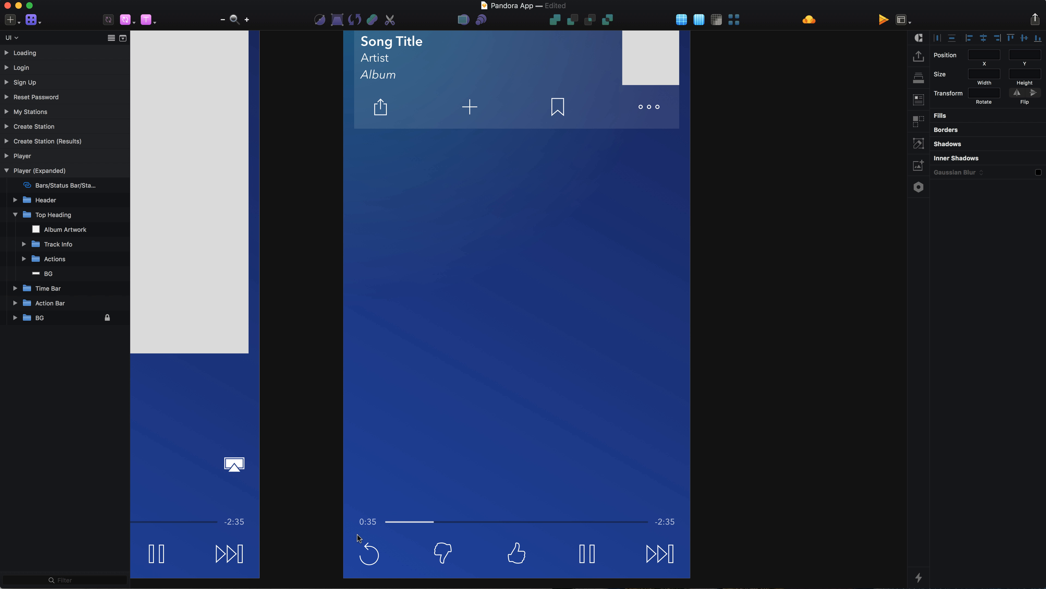
double_click(367, 521)
scroll(368, 528, "up", 3)
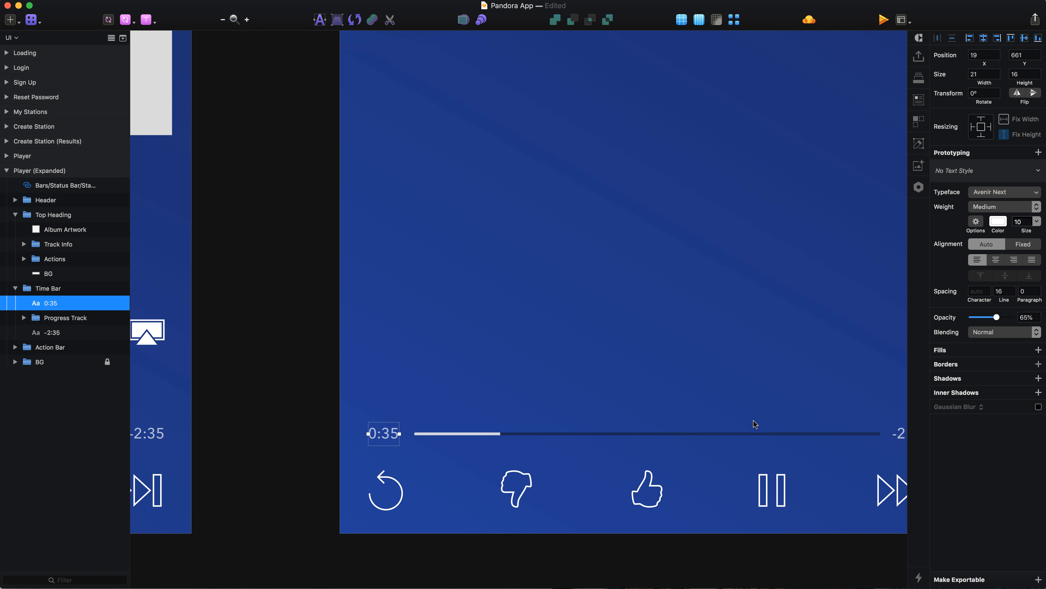
scroll(754, 420, "right", 3)
left_click(833, 436, "shift")
key("Delete")
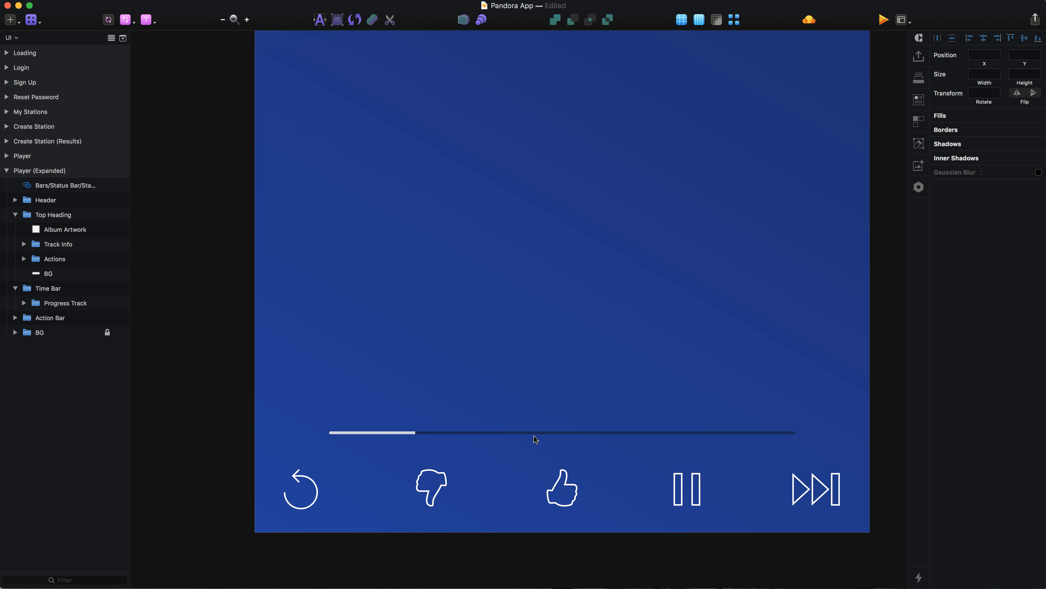
Align the Time Bar to the artboard's left edge and set its width to 414.
left_click(424, 432)
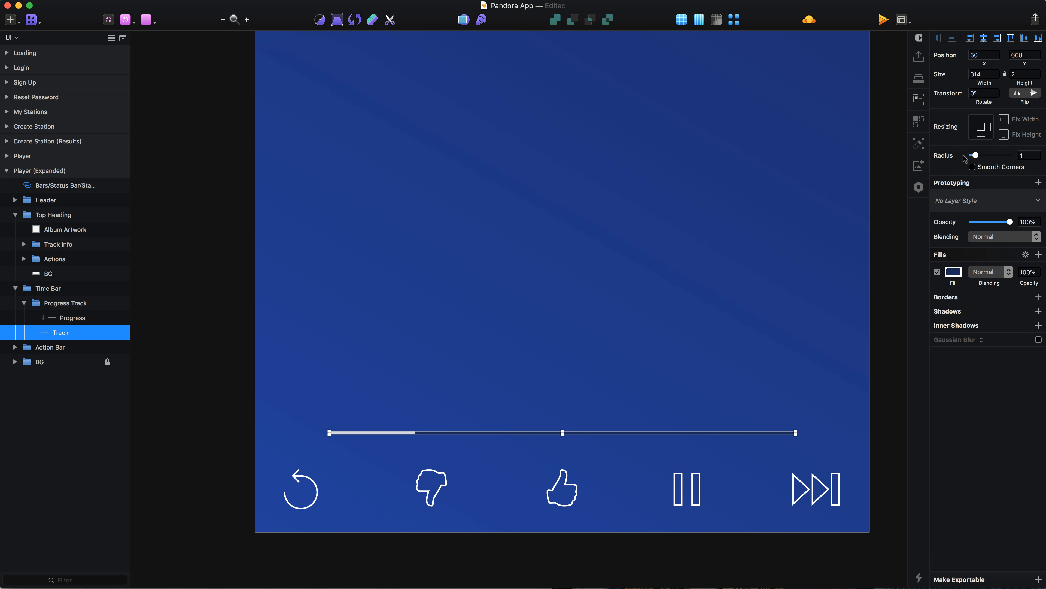
left_click(348, 329)
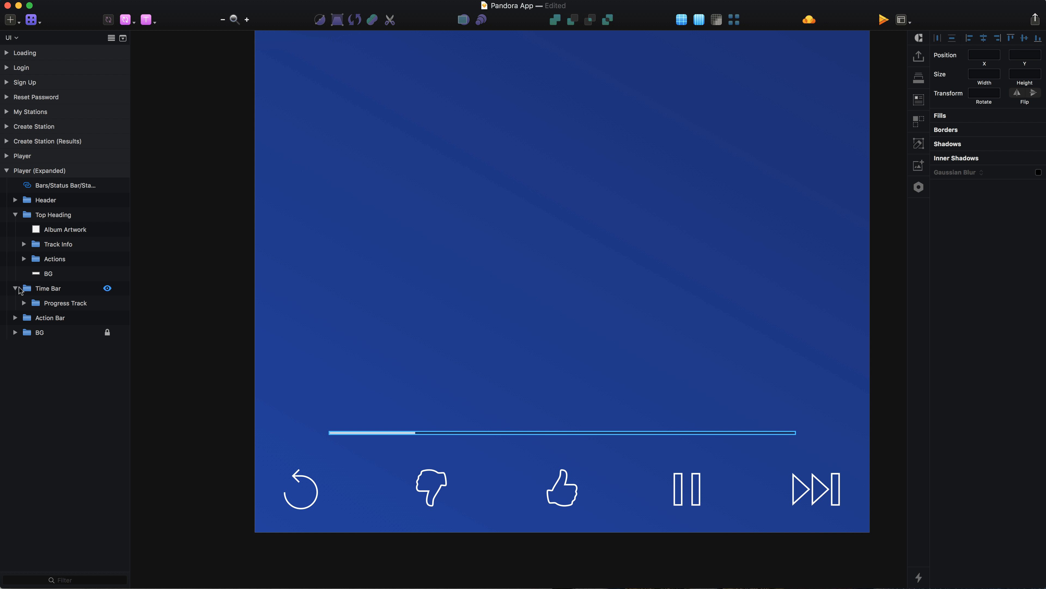
left_click(20, 290)
left_click(16, 289)
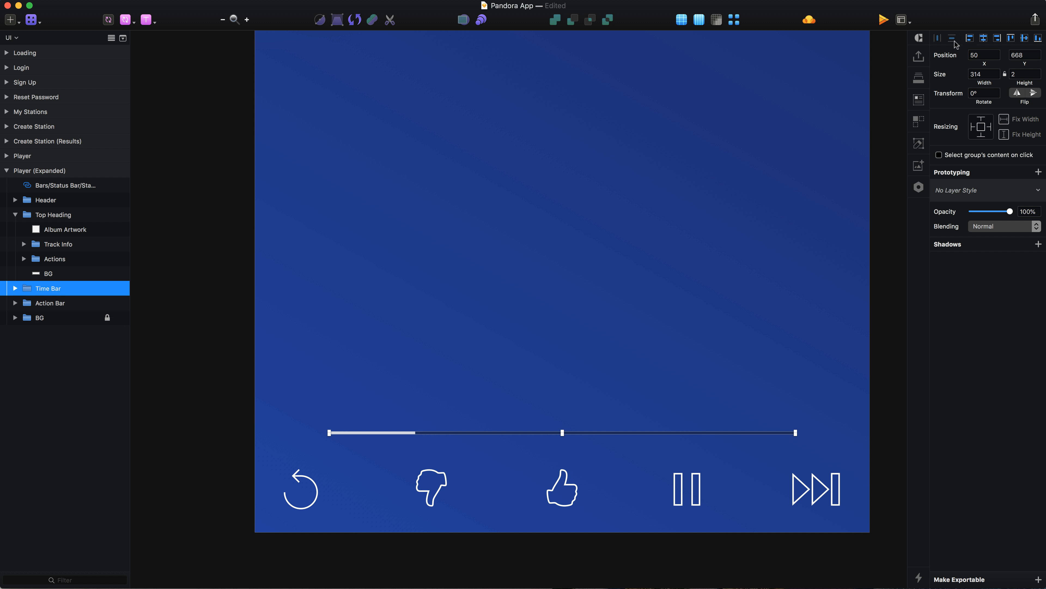
left_click(970, 39)
left_click(985, 74)
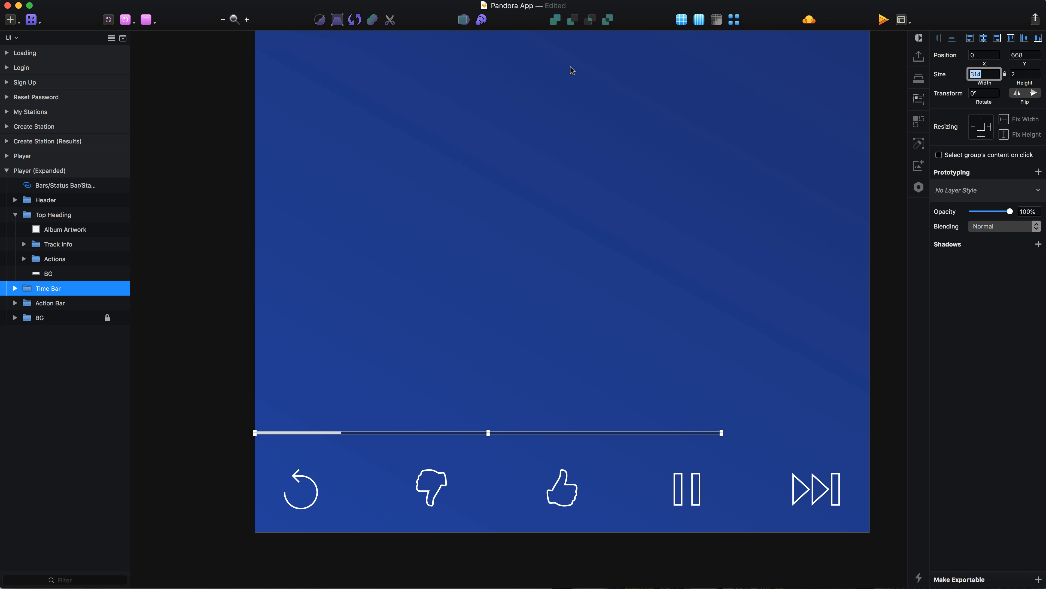
type("414")
key("Return")
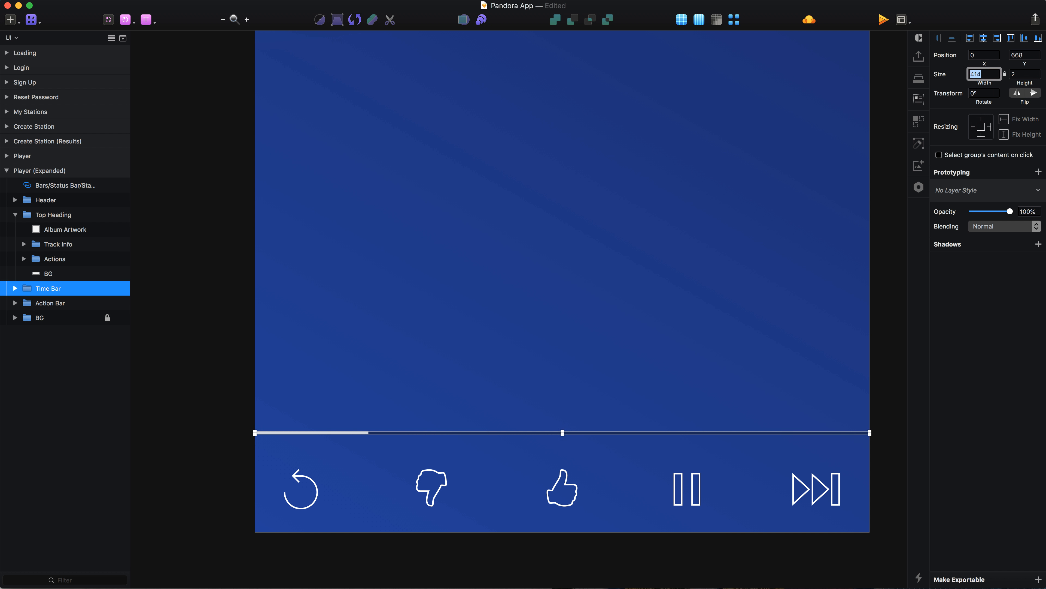
Move the Time Bar down to Y 675, closer to the playback icons.
left_click(164, 333)
left_click(370, 433)
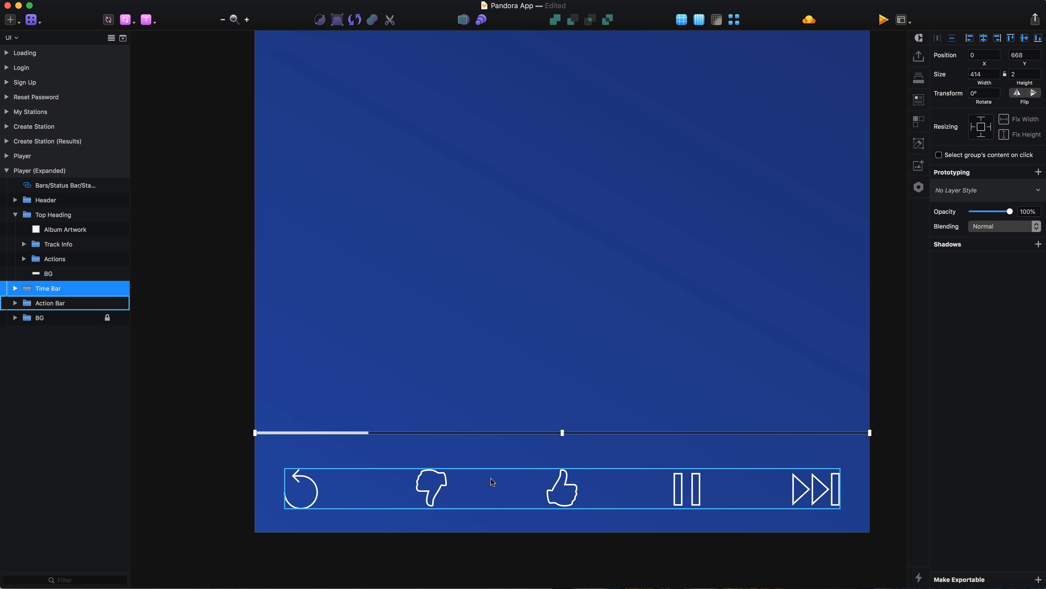
key("Down")
key("Down")
key("Down")
key("Down")
key("Down")
key("Down")
key("Down")
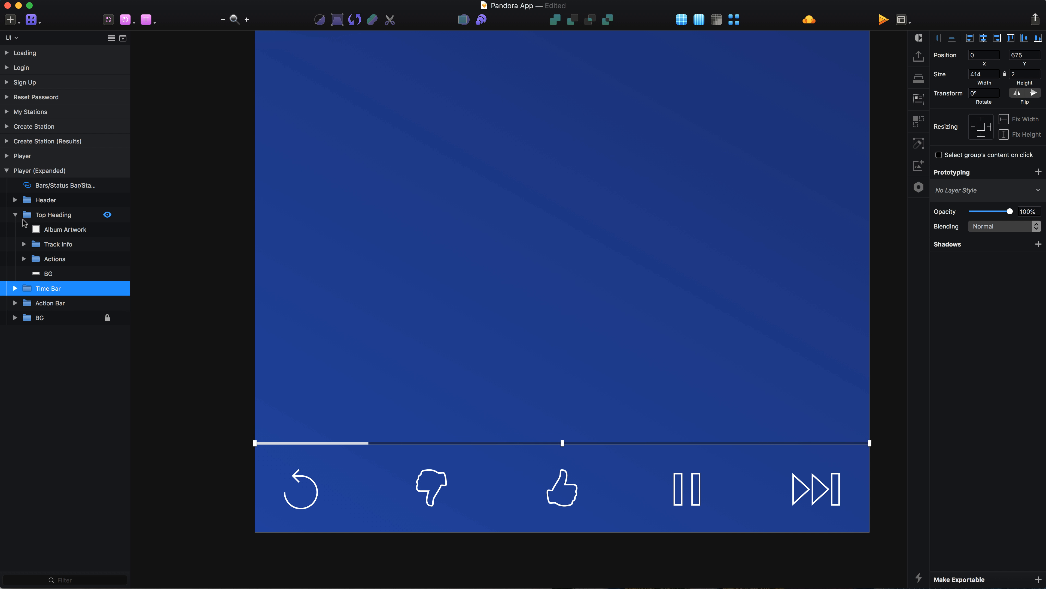
Collapse the Top Heading group and draw a rectangle about 388 by 441 directly below the info panel.
left_click(14, 214)
left_click(66, 219)
scroll(410, 291, "down", 5)
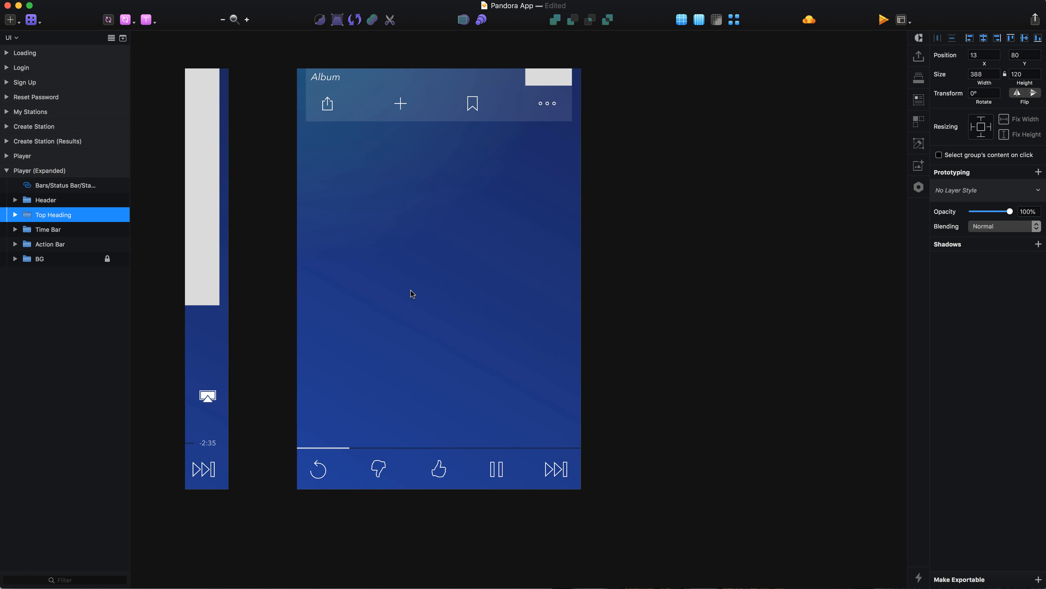
scroll(411, 291, "up", 3)
key("r")
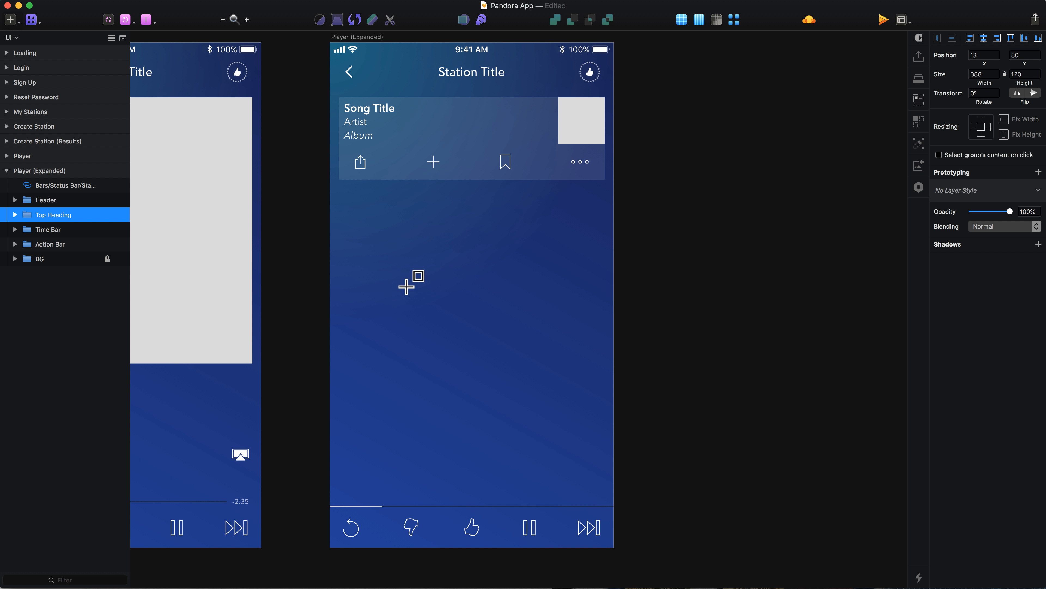
left_click_drag(339, 179, 607, 481)
scroll(394, 217, "up", 3)
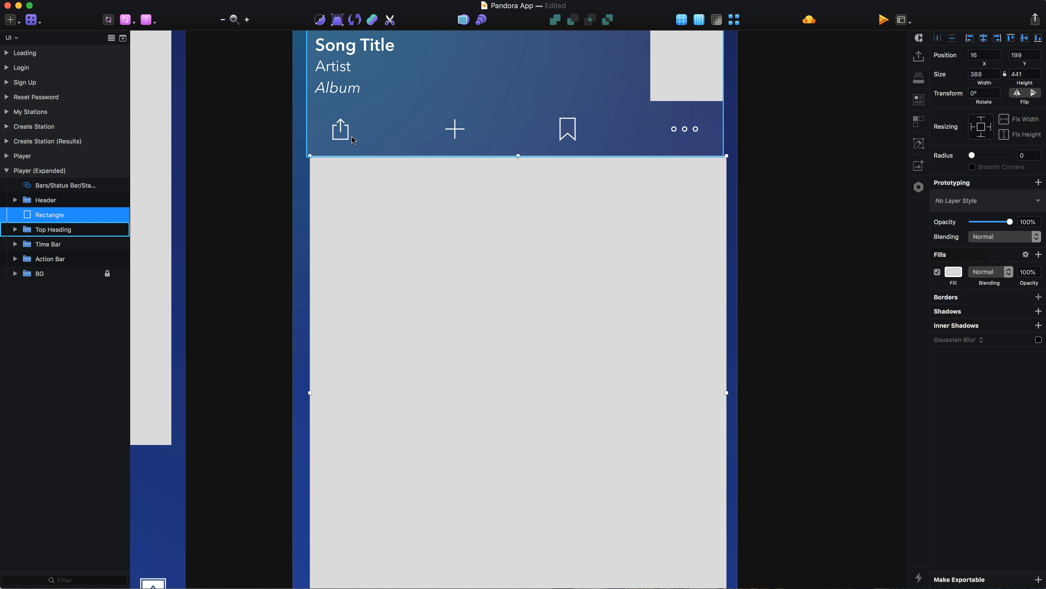
Move the new content rectangle to X 13, Y 200, flush with the info panel's left and bottom edges.
key("Down")
key("Left")
key("Left")
key("Left")
scroll(351, 137, "up", 3)
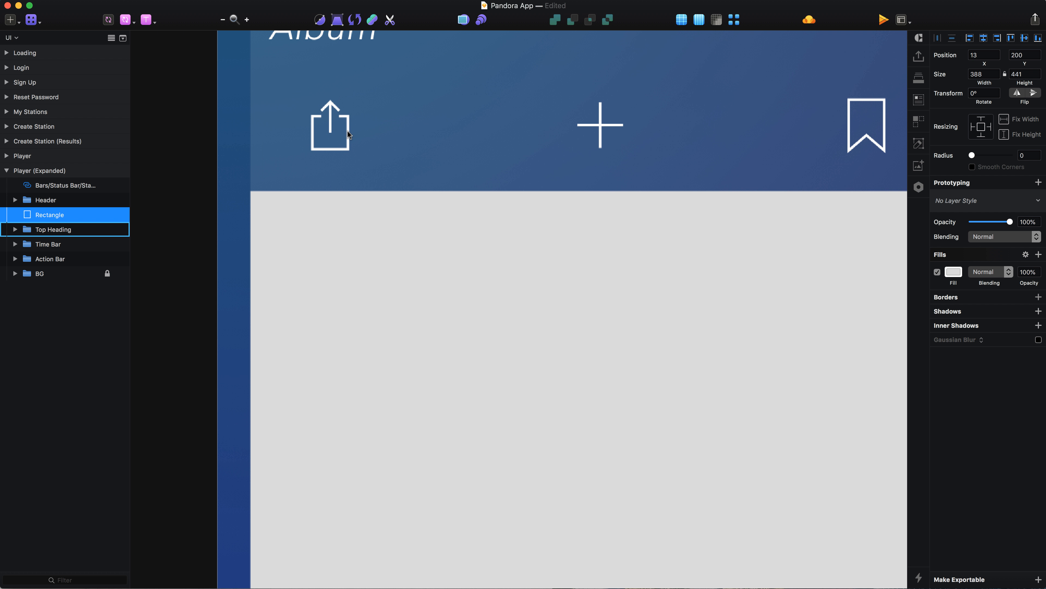
scroll(347, 131, "down", 5)
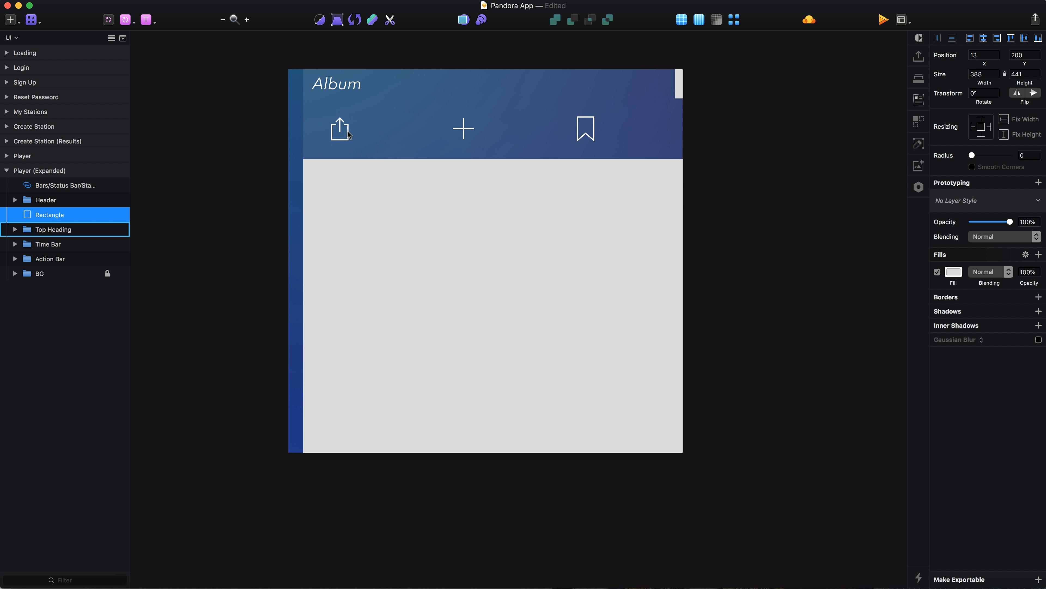
scroll(347, 131, "down", 1)
Fill the content rectangle with white (FFFFFF) and set its layer opacity to 20%.
left_click(955, 272)
left_click_drag(949, 326, 828, 243)
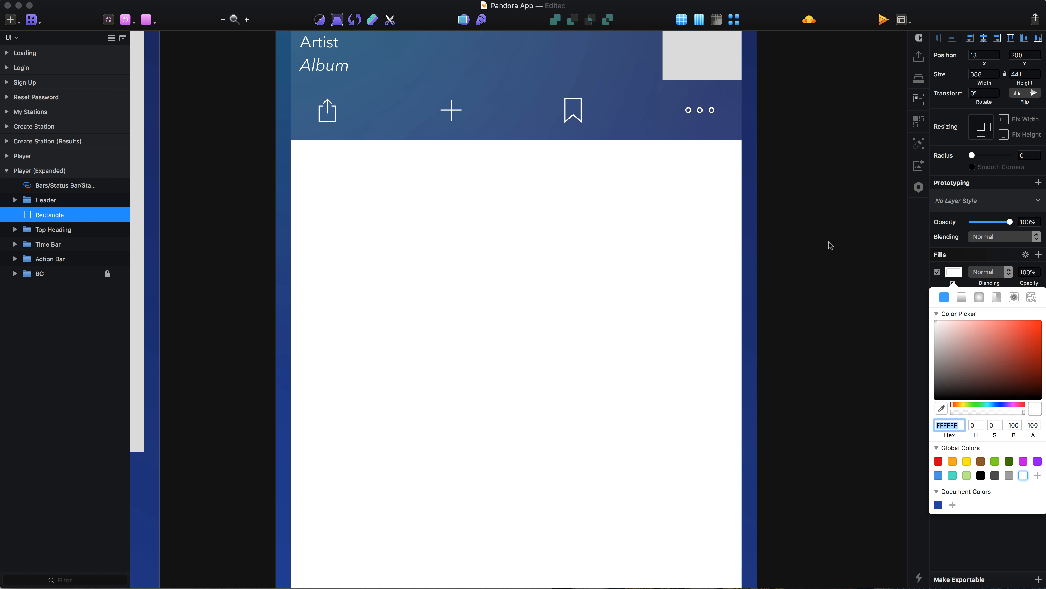
left_click(744, 274)
key("2")
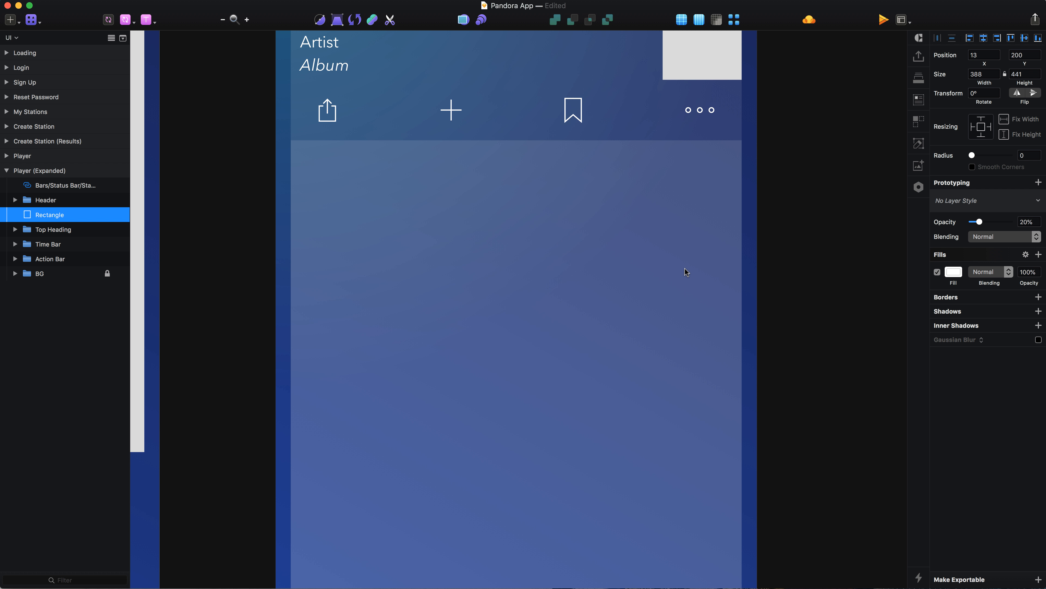
Increase the content rectangle's height by 14 to 455, bringing its lower edge closer to the progress bar.
scroll(685, 268, "down", 10)
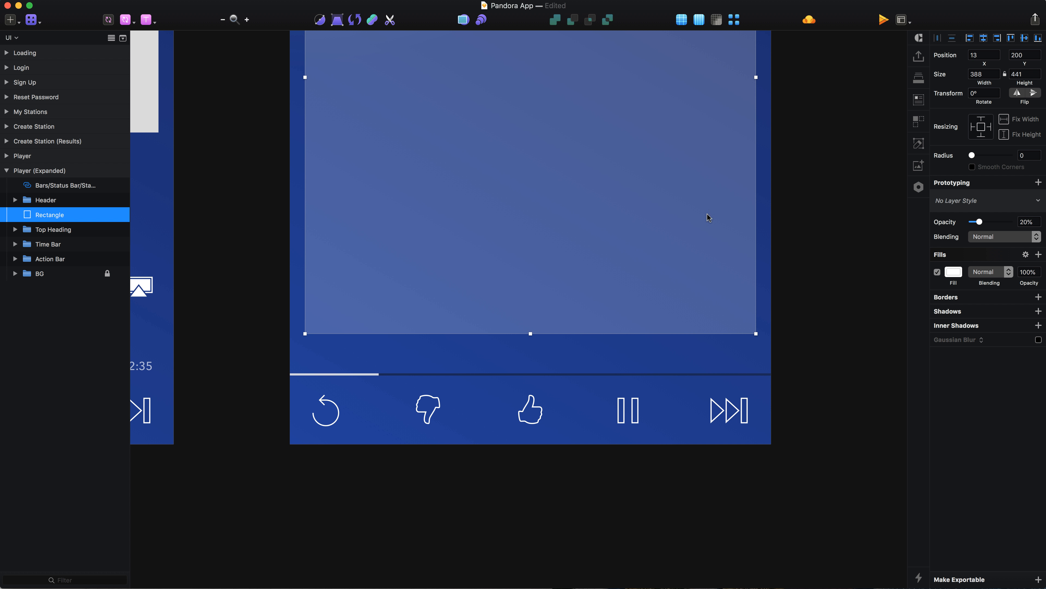
left_click(1026, 79)
type("+14")
key("Return")
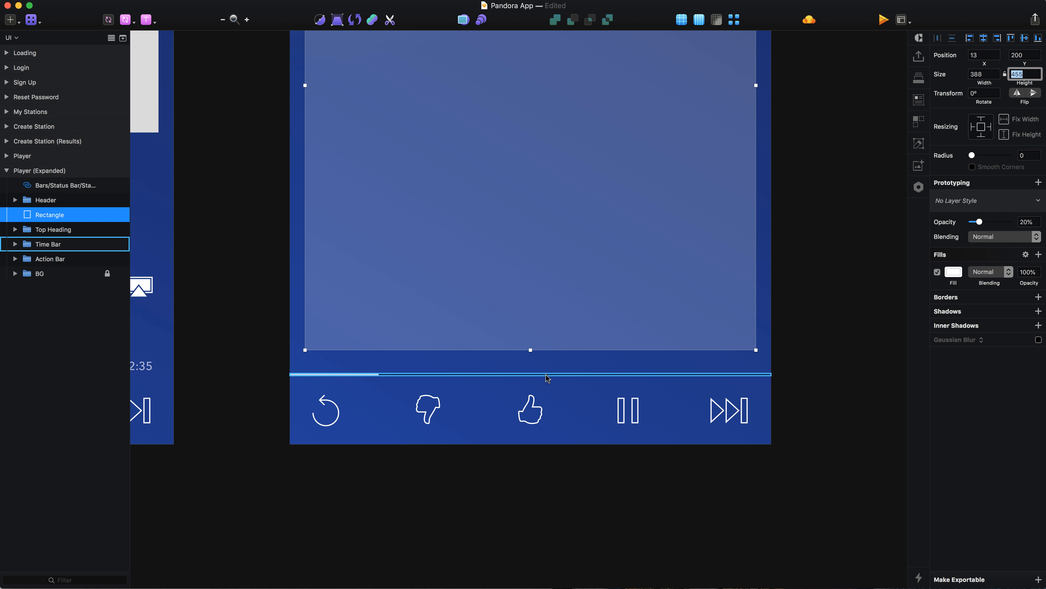
key("Escape")
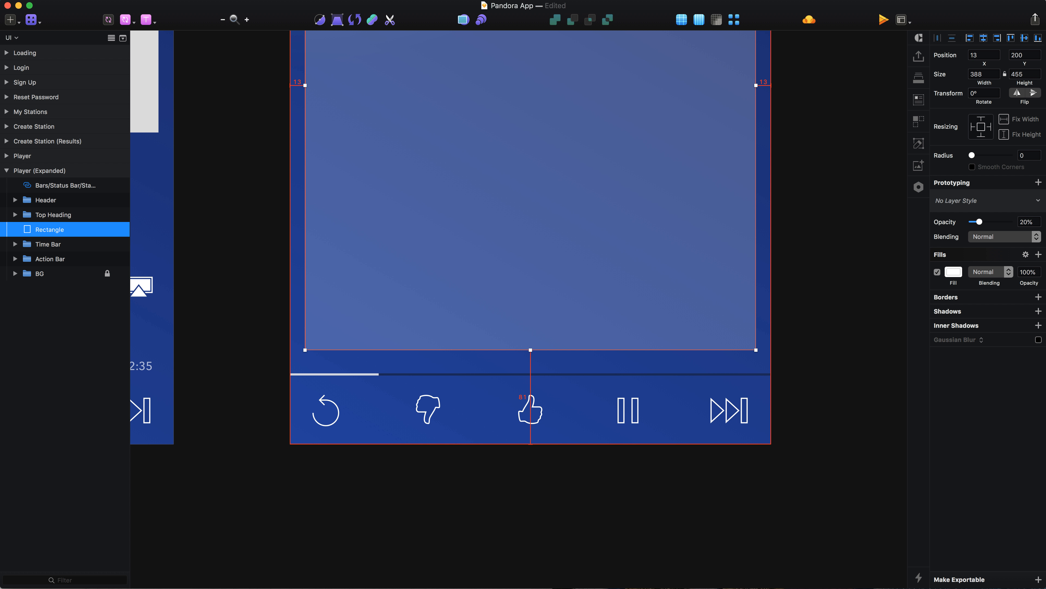
Send the content rectangle below the Top Heading group in the layer order and rename it BG.
key("alt+super+Down")
key("super+r")
type("BG")
key("Return")
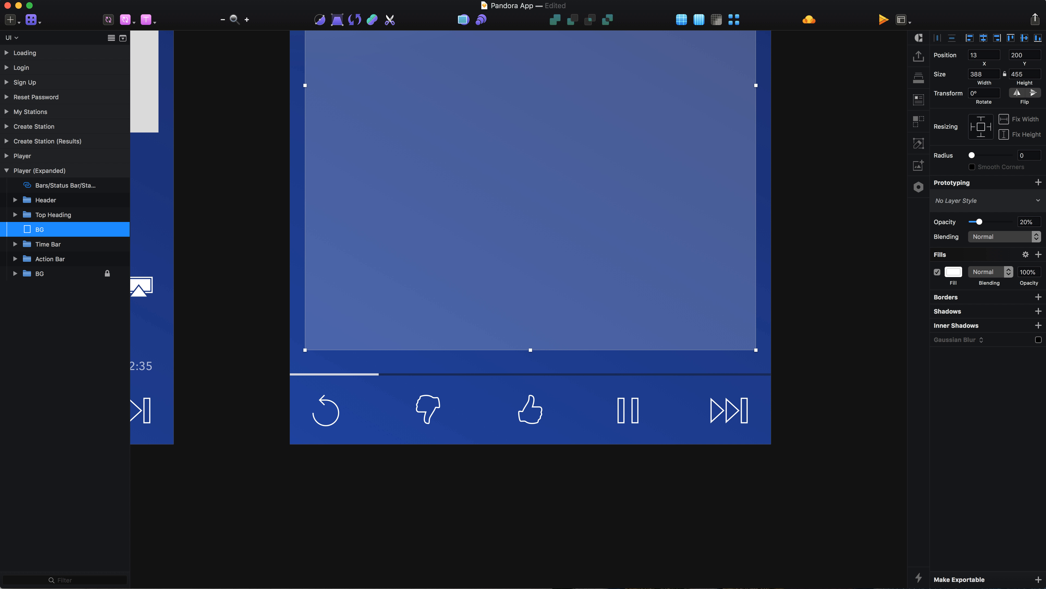
Group the content area's BG rectangle and name the group Main Content.
scroll(347, 172, "up", 6)
scroll(346, 172, "down", 4)
scroll(346, 173, "up", 3)
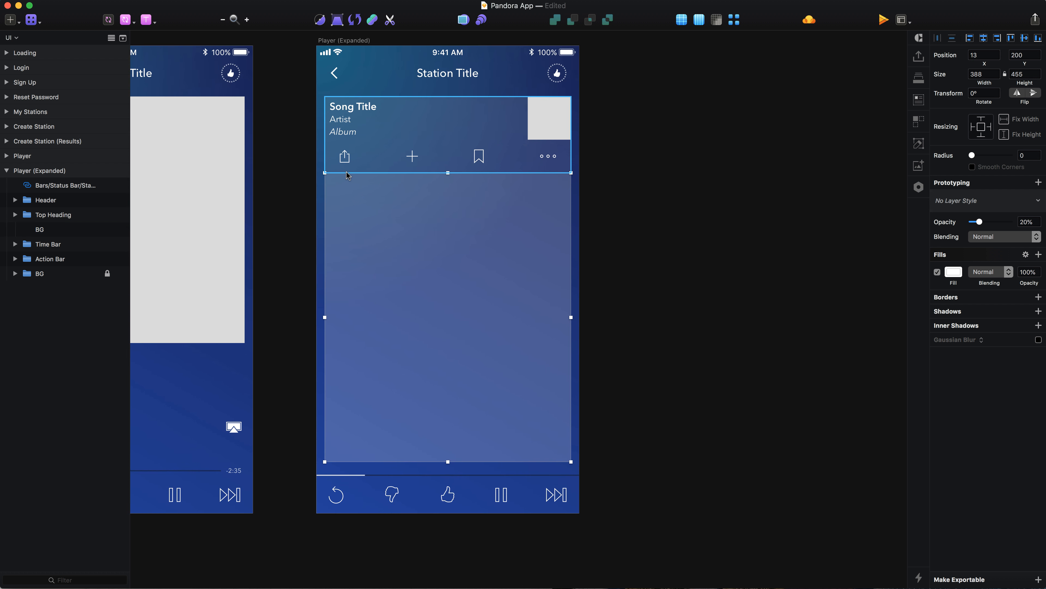
key("super+g")
key("super+r")
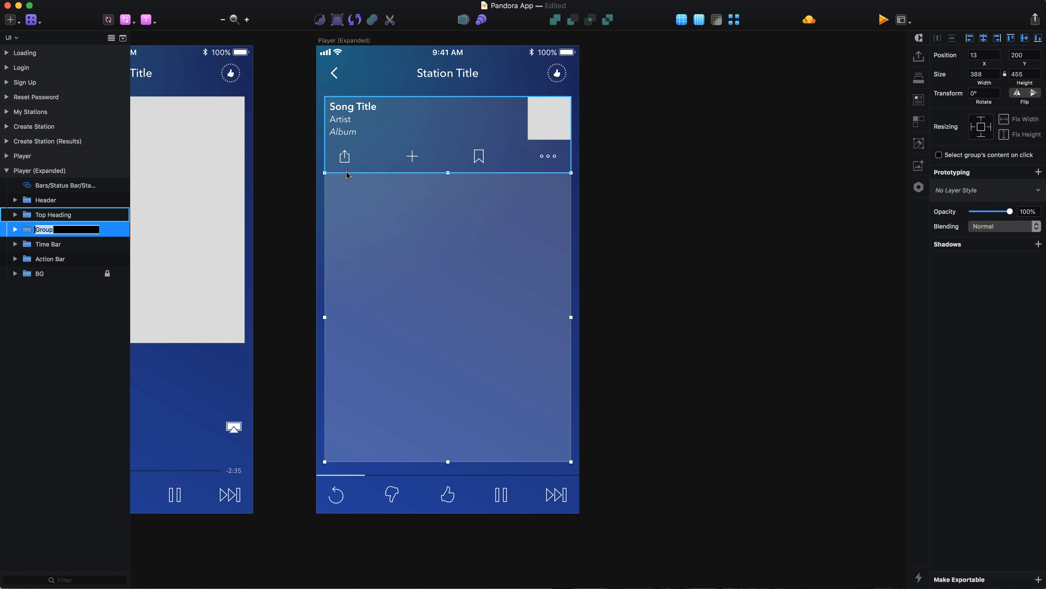
type("Main Content")
key("Return")
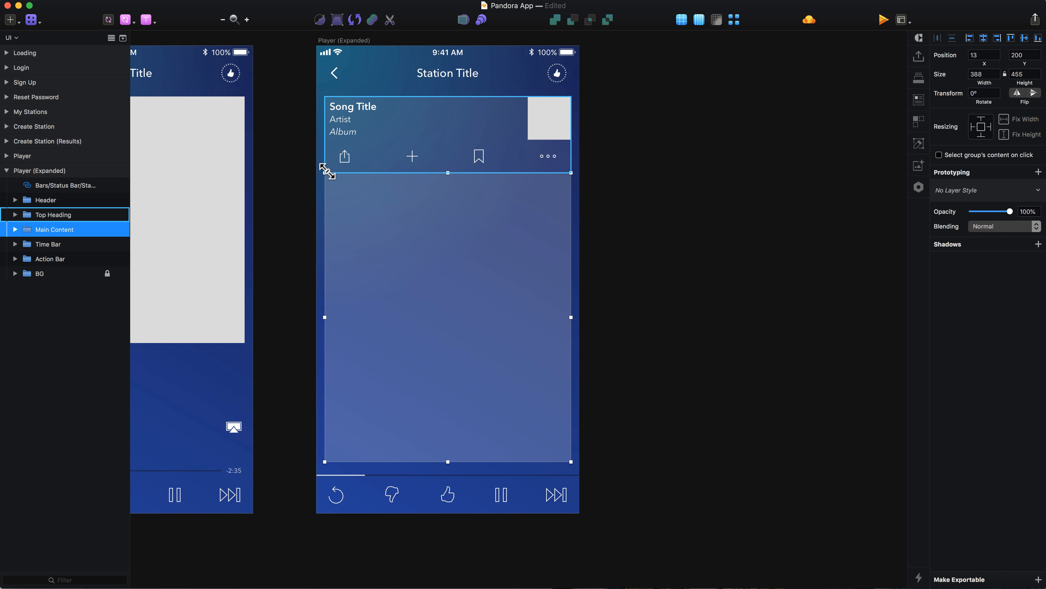
Group Top Heading and Main Content together and name the new group Expanded.
left_click(42, 218, "shift")
key("super+g")
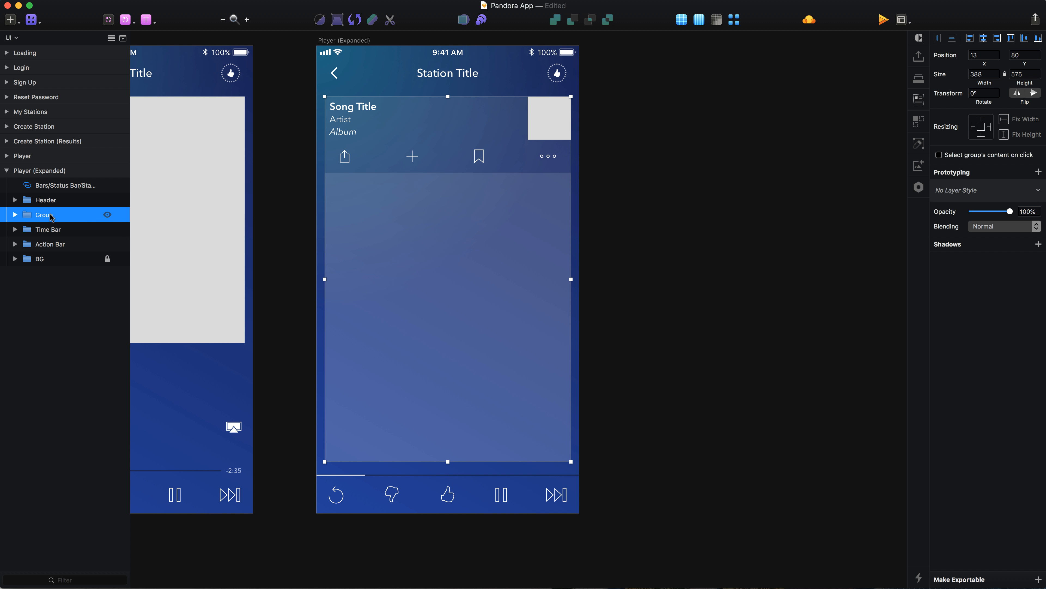
double_click(50, 213)
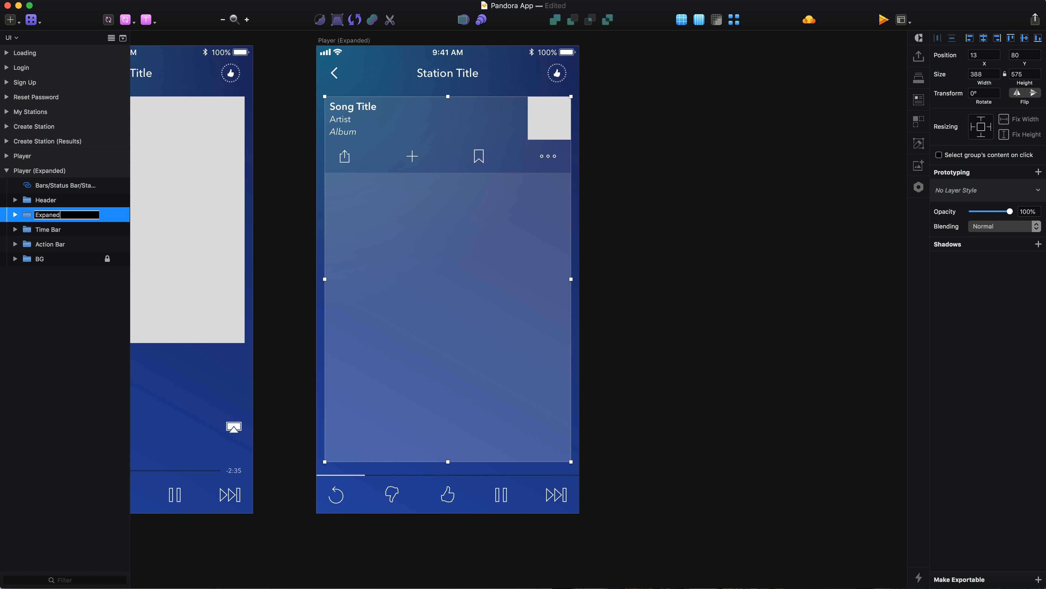
type("Expanded")
key("Return")
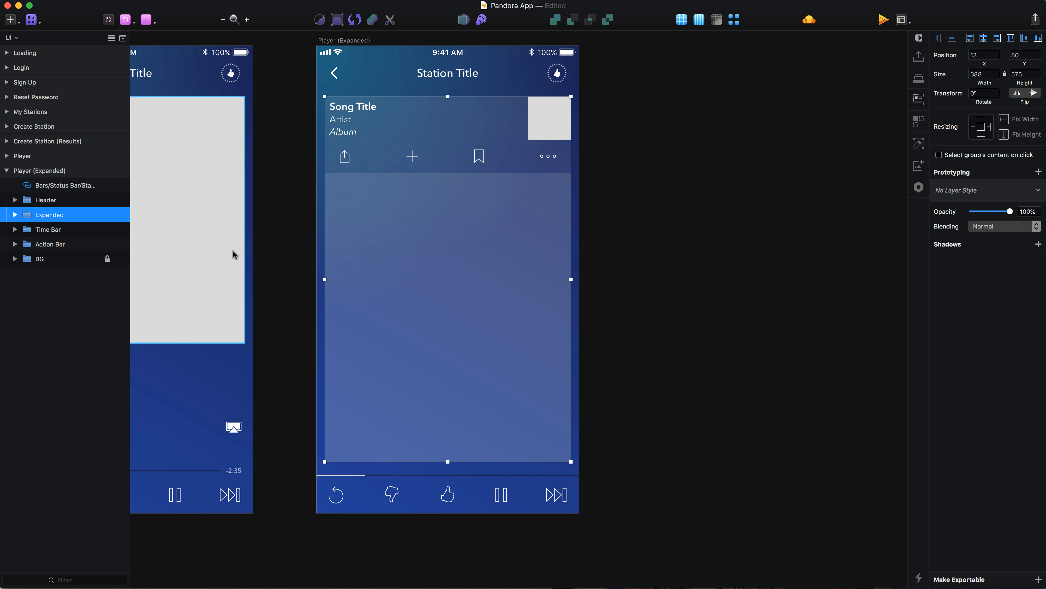
Draw a 56 by 56 circle inside Main Content, near the upper-left corner of the content area.
key("super+2")
left_click(439, 210, "super")
scroll(368, 164, "up", 3)
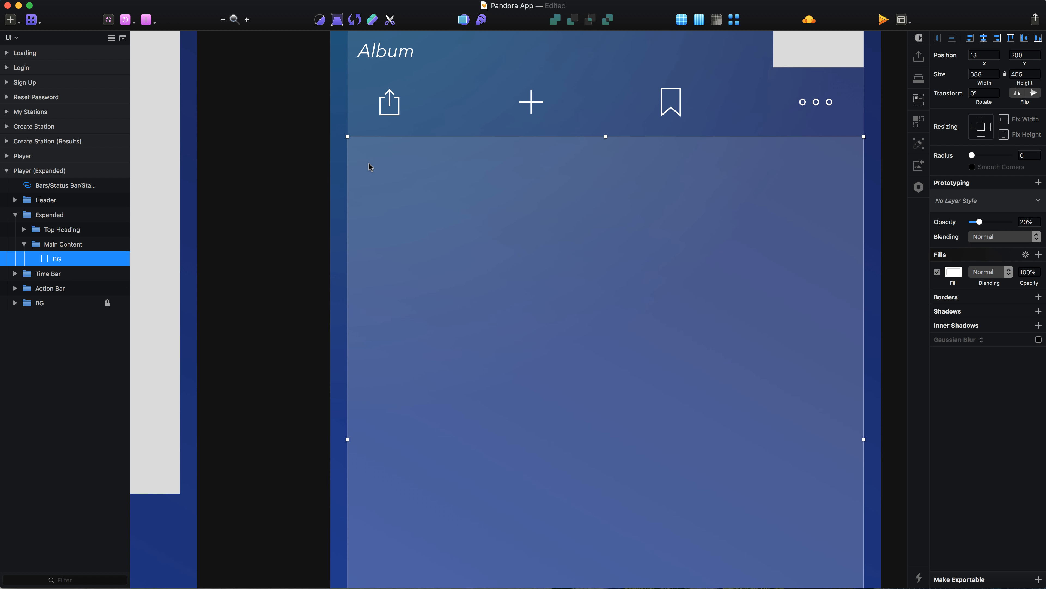
key("o")
left_click_drag(373, 169, 447, 234)
scroll(406, 183, "up", 3)
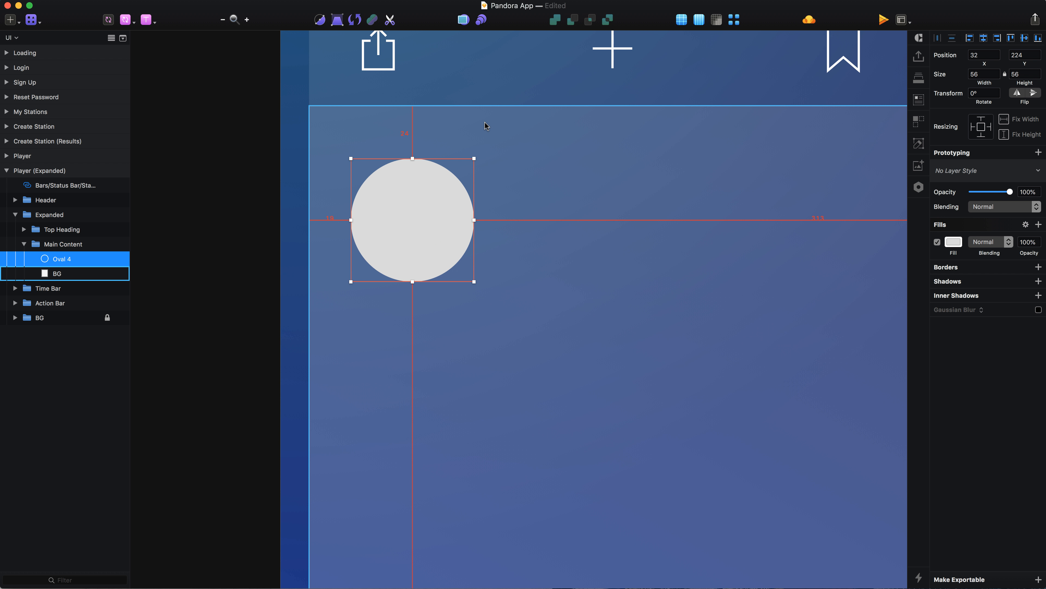
Nudge the circle up and left to X 25, Y 220.
key("Up")
key("Up")
key("Up")
key("Up")
key("Left")
key("Left")
key("Left")
key("Left")
key("Left")
key("Left")
key("Left")
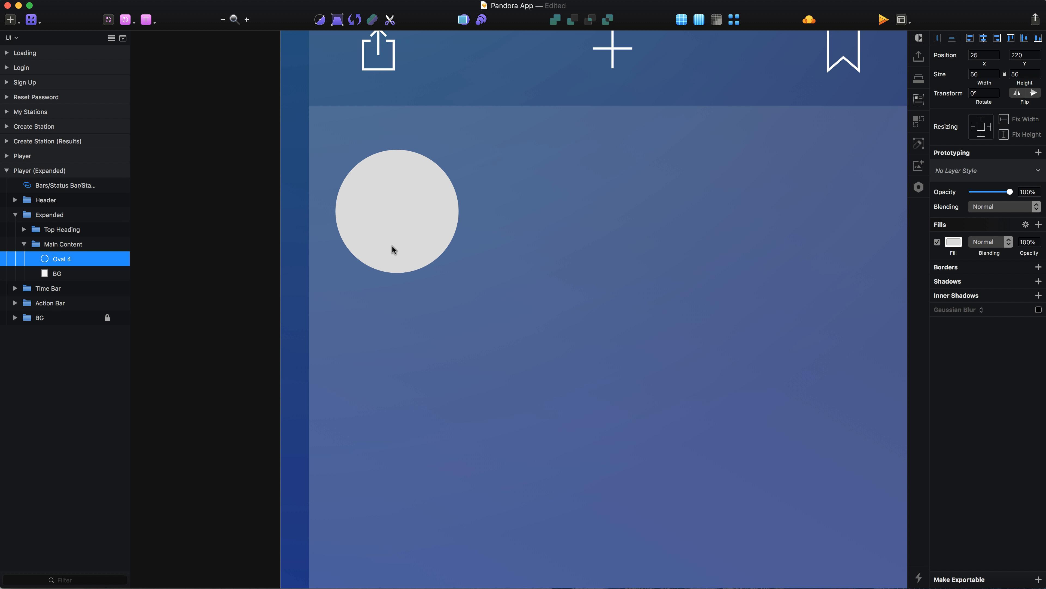
Rename the circle layer Artist Avatar.
key("super+r")
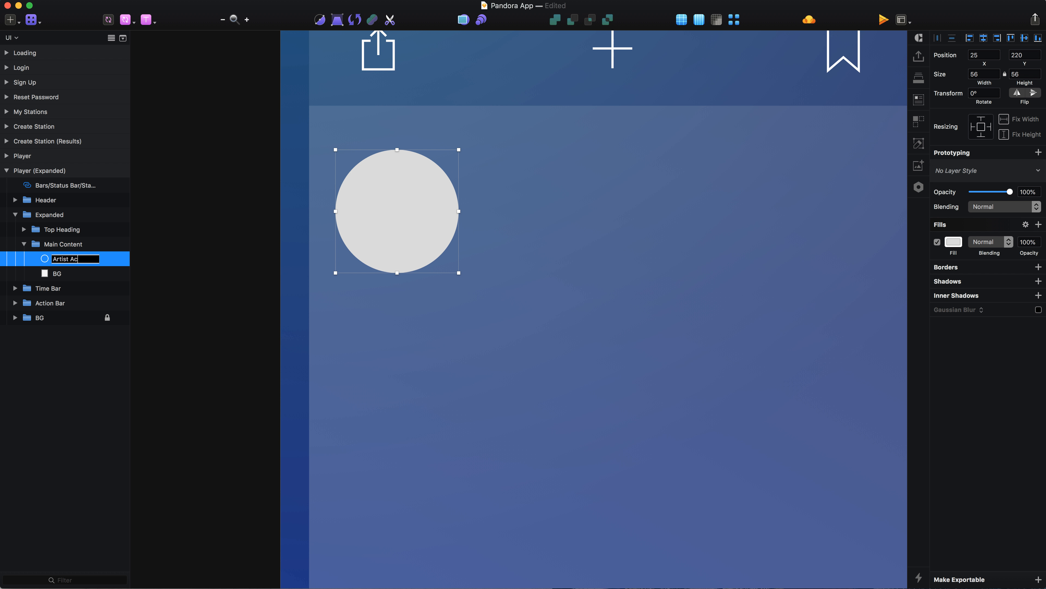
type("Artist Avatar")
key("Return")
Add the text label "Artist Title" to the right of the avatar circle.
key("t")
left_click(501, 211)
type("Art")
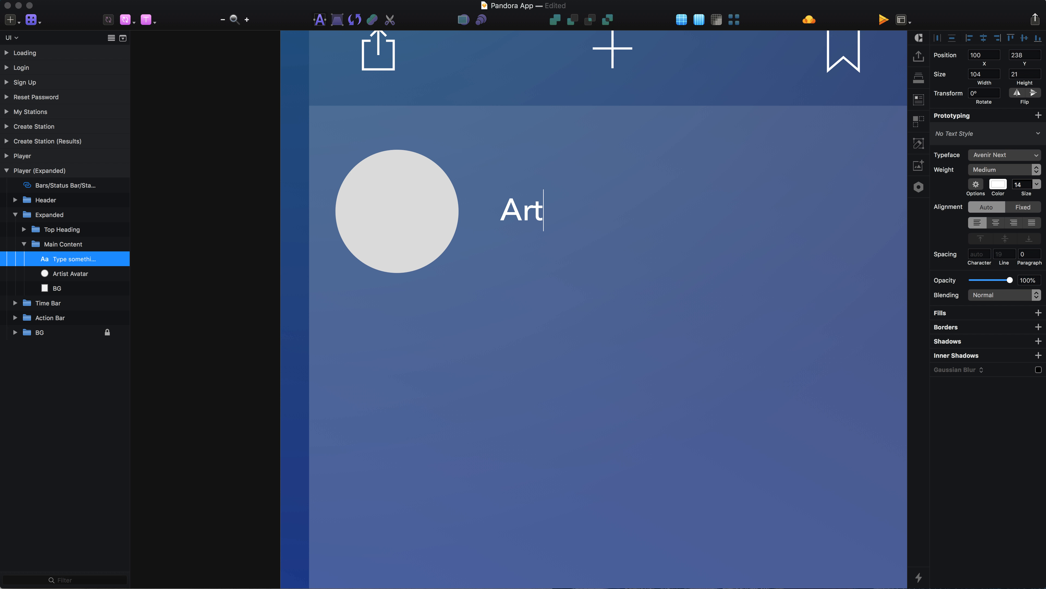
type("ist Tile")
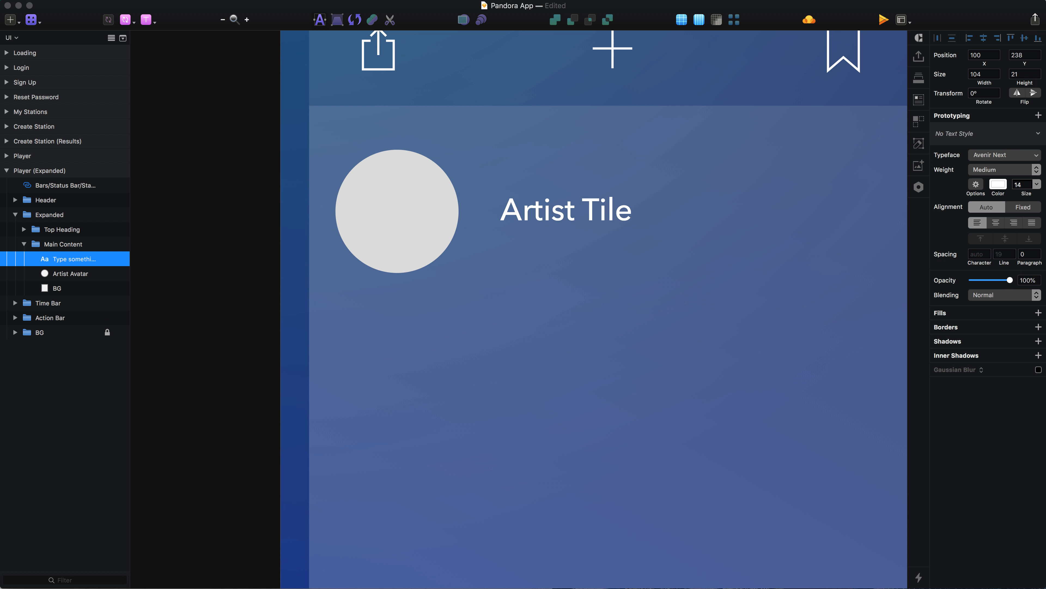
key("BackSpace")
key("BackSpace")
type("tle")
key("Escape")
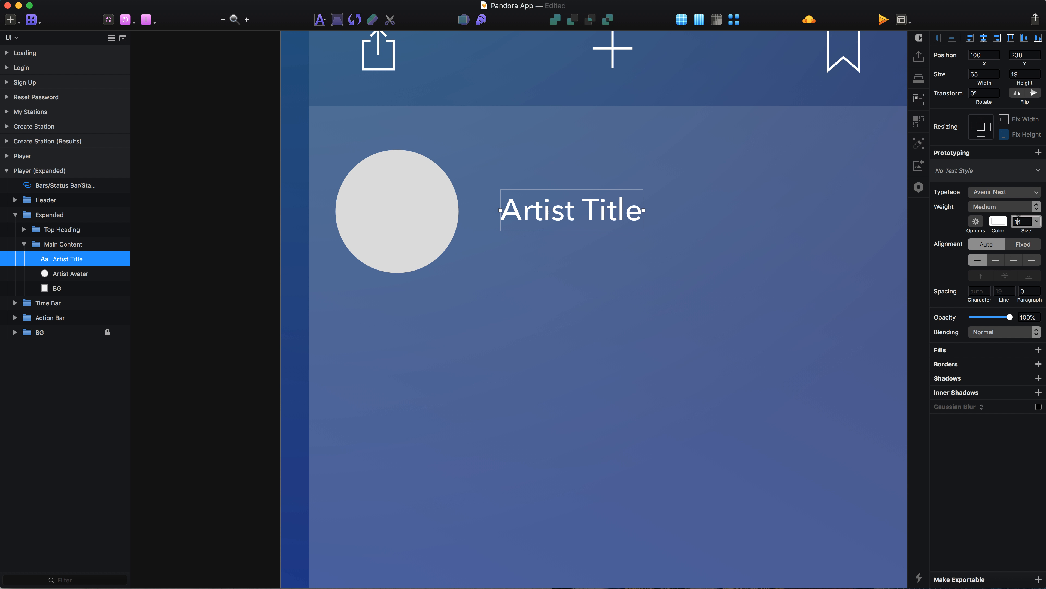
Set the Artist Title label's font size to 16 and its line spacing to 24.
key("Up")
key("Up")
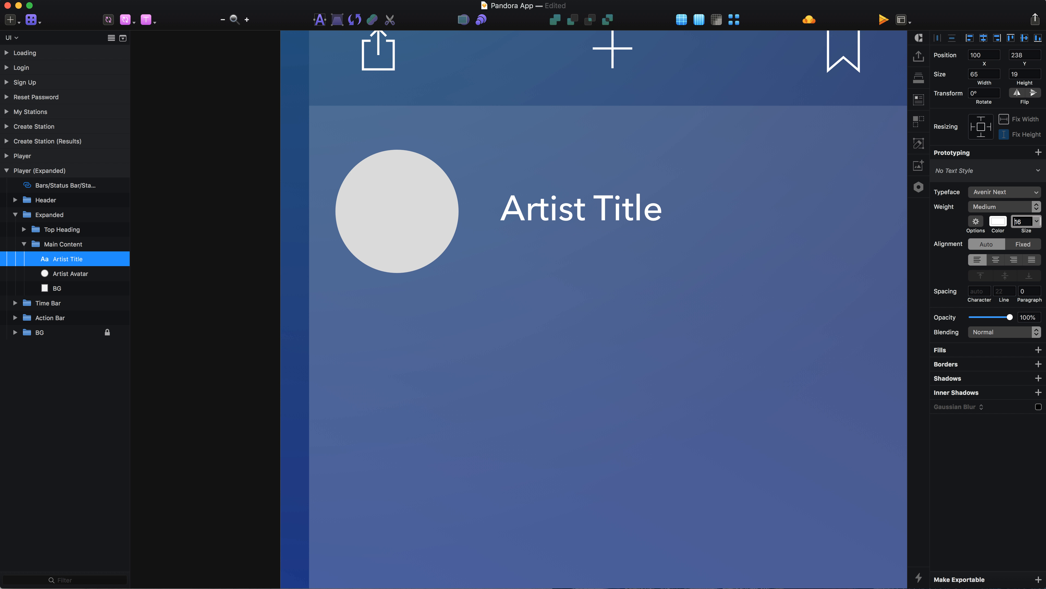
left_click(1003, 293)
key("Escape")
Align the Artist Title label and the avatar circle to each other's vertical middle.
left_click(376, 212, "shift")
left_click(1035, 38)
left_click(1025, 38)
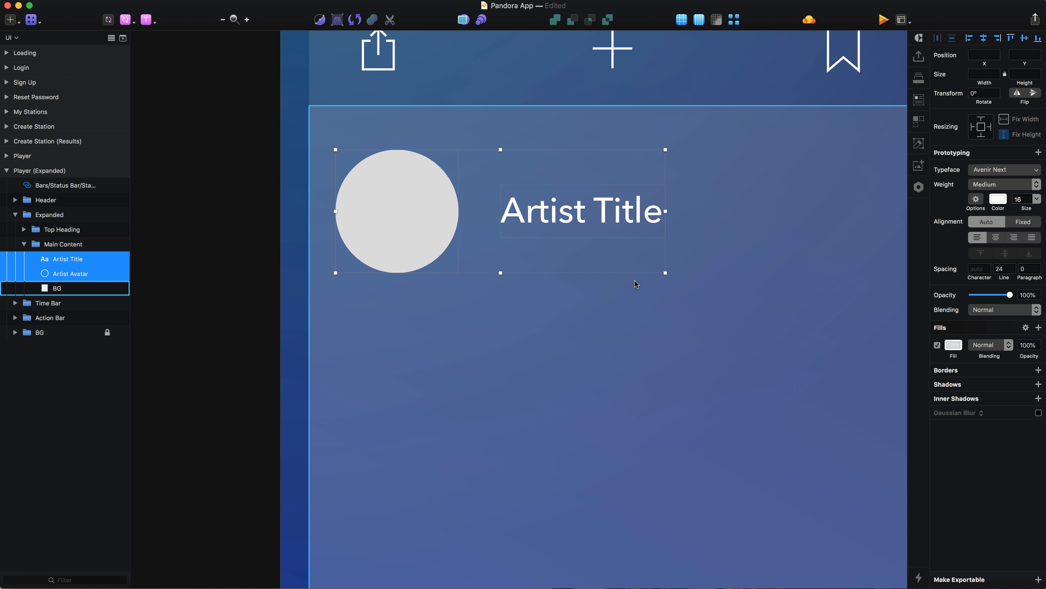
left_click(635, 281)
Nudge the Artist Title label closer to the avatar, to X 97, checking the spacing between them.
left_click(603, 225)
key("Left")
key("Left")
key("Left")
key("Left")
key("Left")
key("Left")
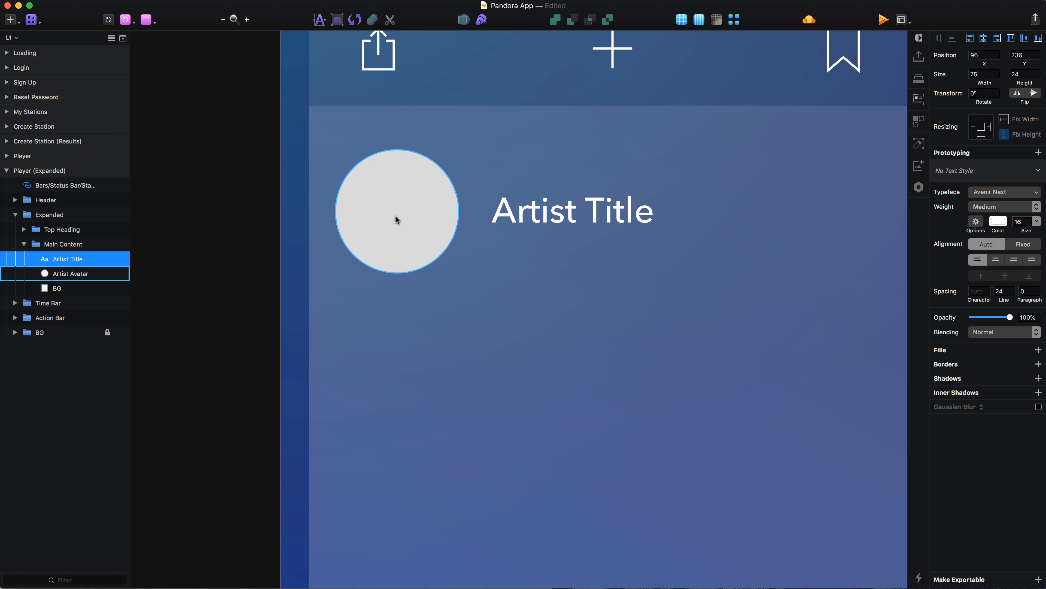
key("alt")
key("Right")
key("Right")
key("Right")
key("alt")
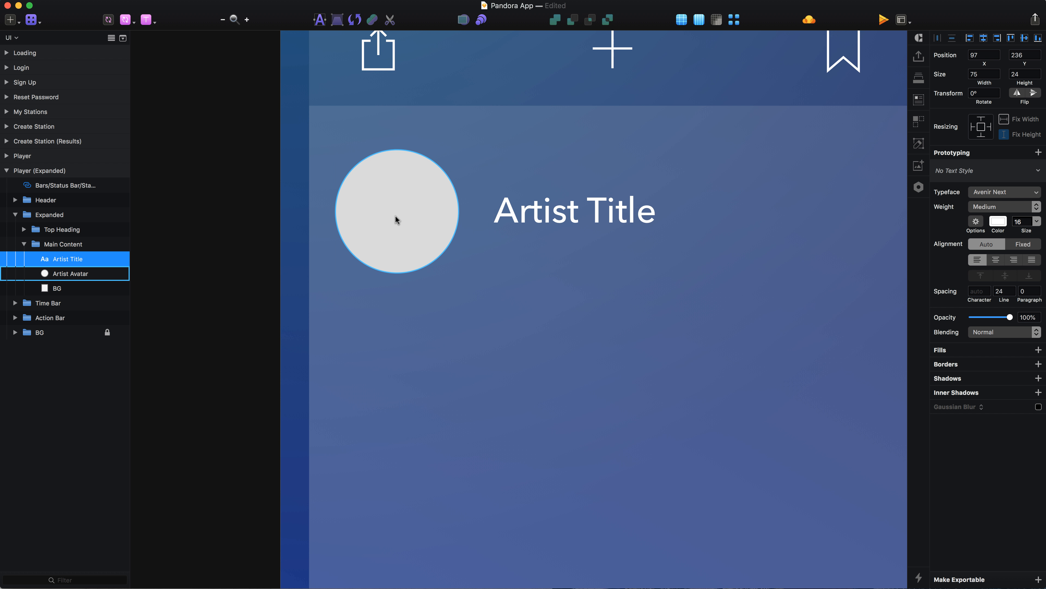
Paste the Expand Info chevron into Main Content and place it in the artist row's right end at X 372, Y 242.
key("super+minus")
key("super+minus")
scroll(534, 318, "up", 4)
scroll(534, 317, "right", 2)
scroll(535, 317, "up", 1)
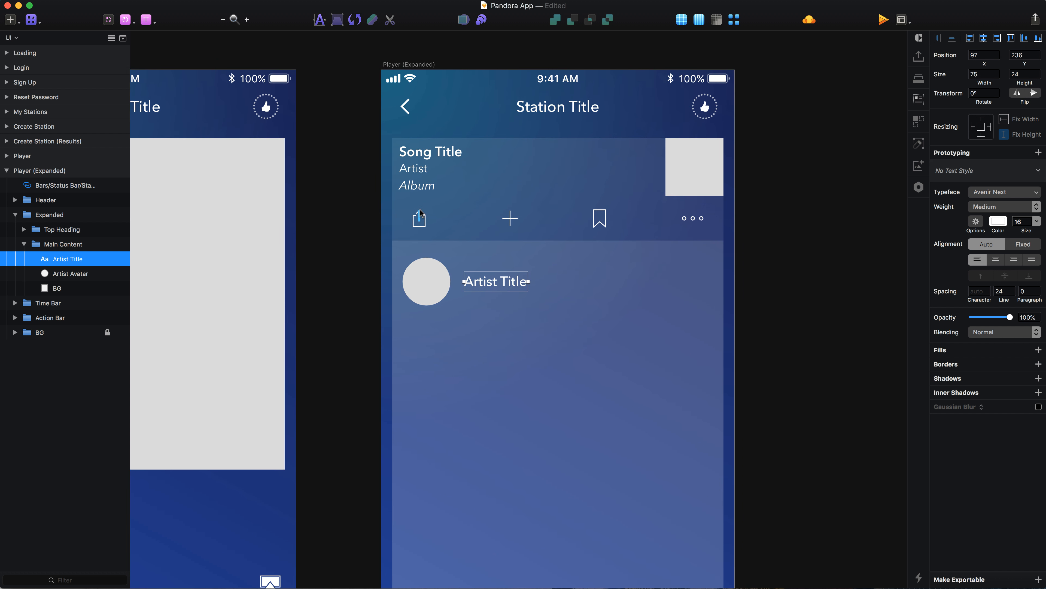
scroll(420, 213, "up", 5)
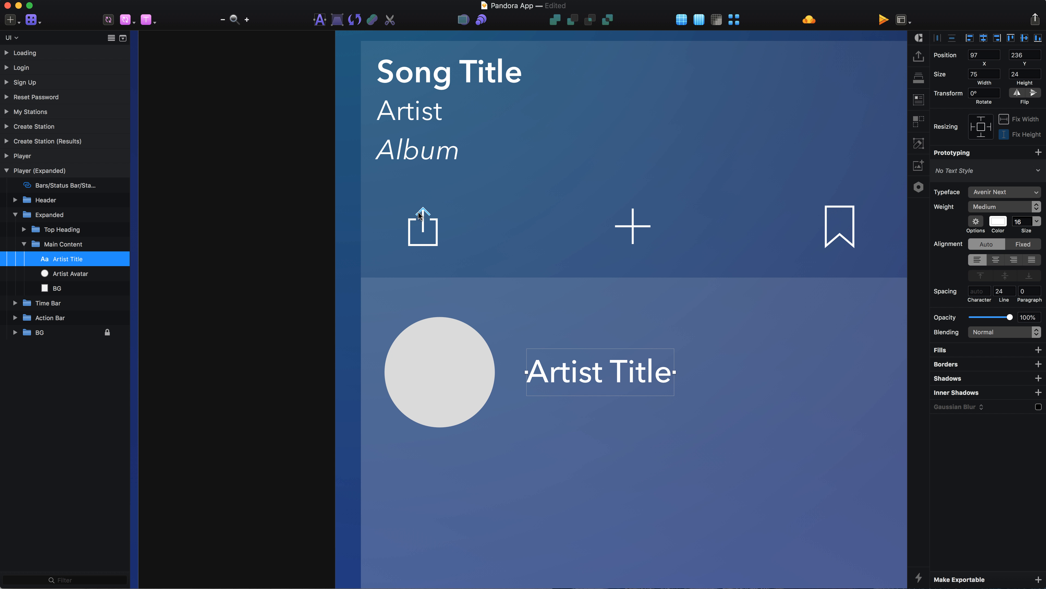
scroll(412, 219, "right", 10)
scroll(412, 219, "down", 3)
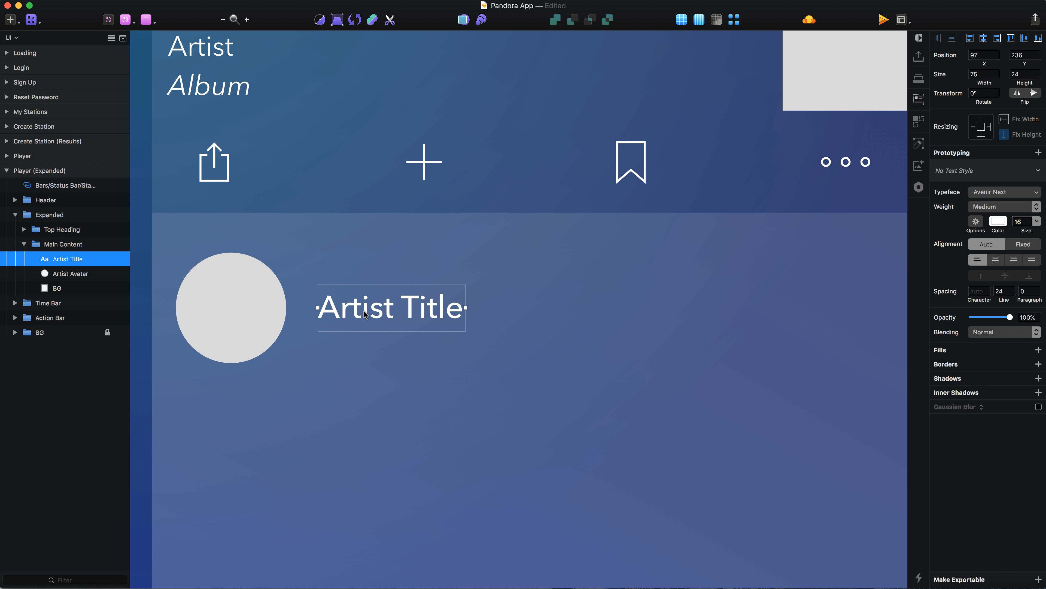
key("super+v")
scroll(363, 311, "right", 5)
left_click_drag(473, 361, 836, 344)
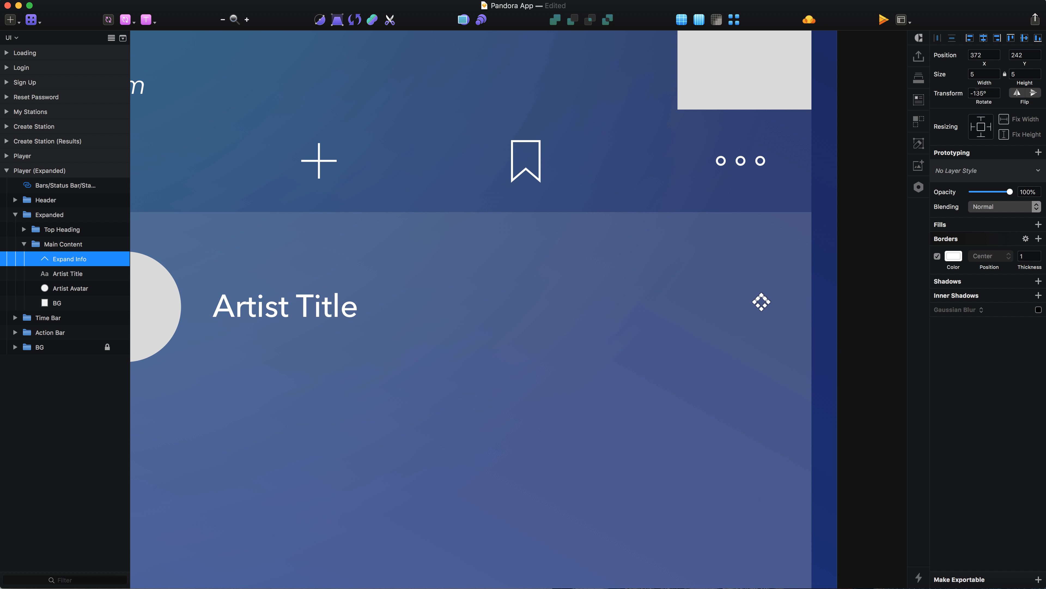
Rotate the pasted chevron to -45° so that it points right.
left_click(977, 92)
type("-45")
key("Return")
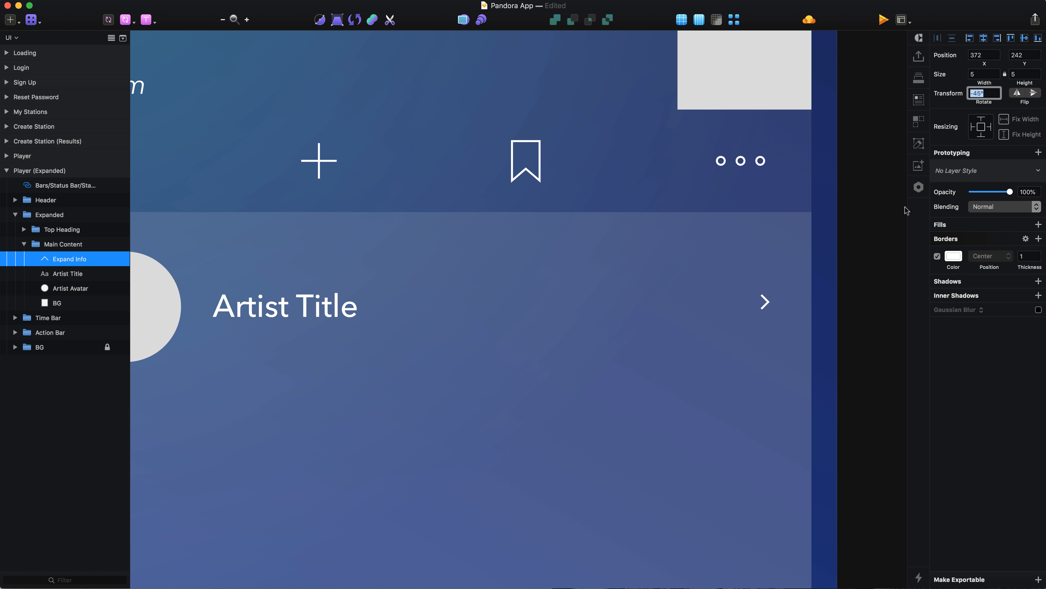
left_click(847, 344)
Enlarge the artist row's chevron to 12 by 12.
left_click(764, 302)
left_click(983, 74)
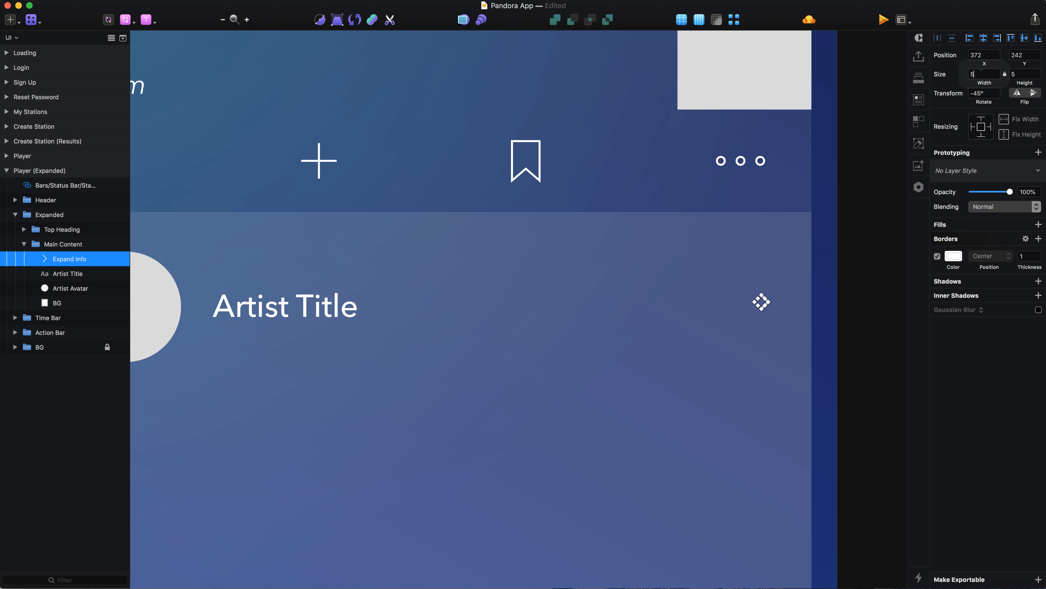
key("Up")
key("Up")
key("Up")
key("Up")
key("Up")
key("Up")
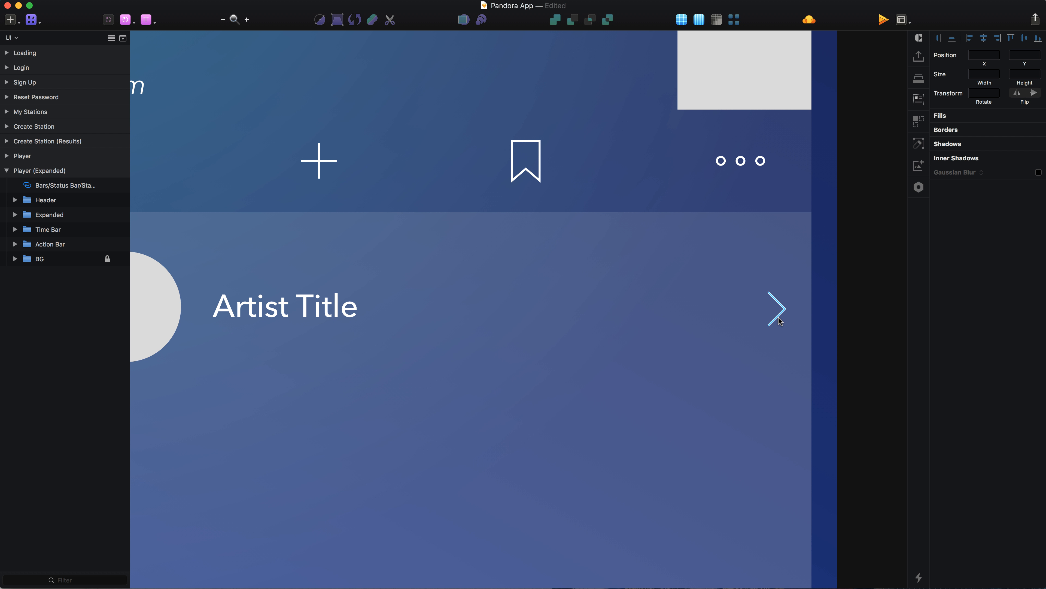
key("Return")
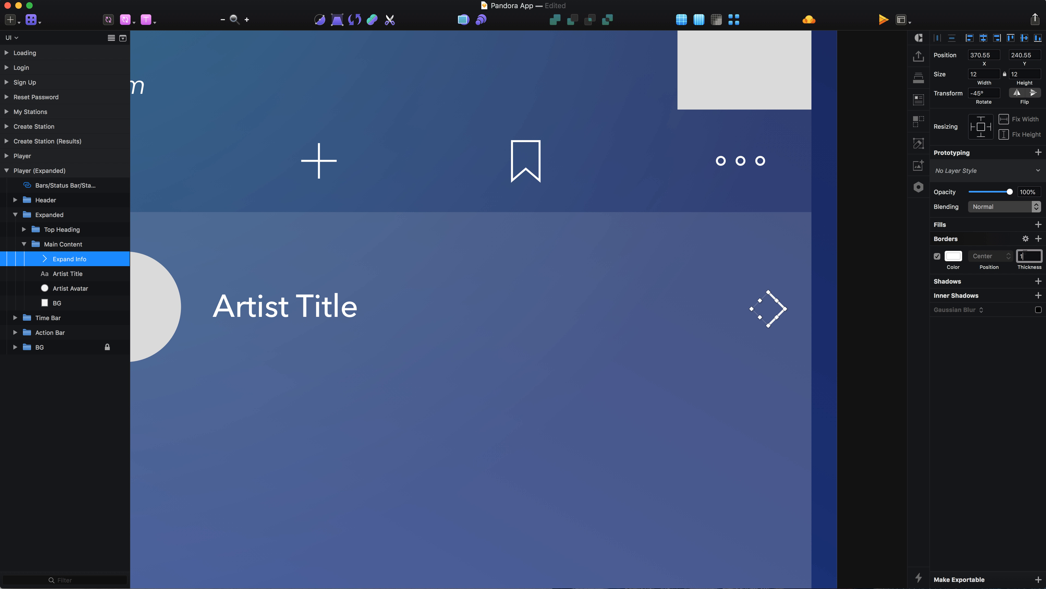
Set the chevron's border thickness to 2 and nudge it right to X 371.55.
left_click(830, 332)
left_click(778, 320)
key("Right")
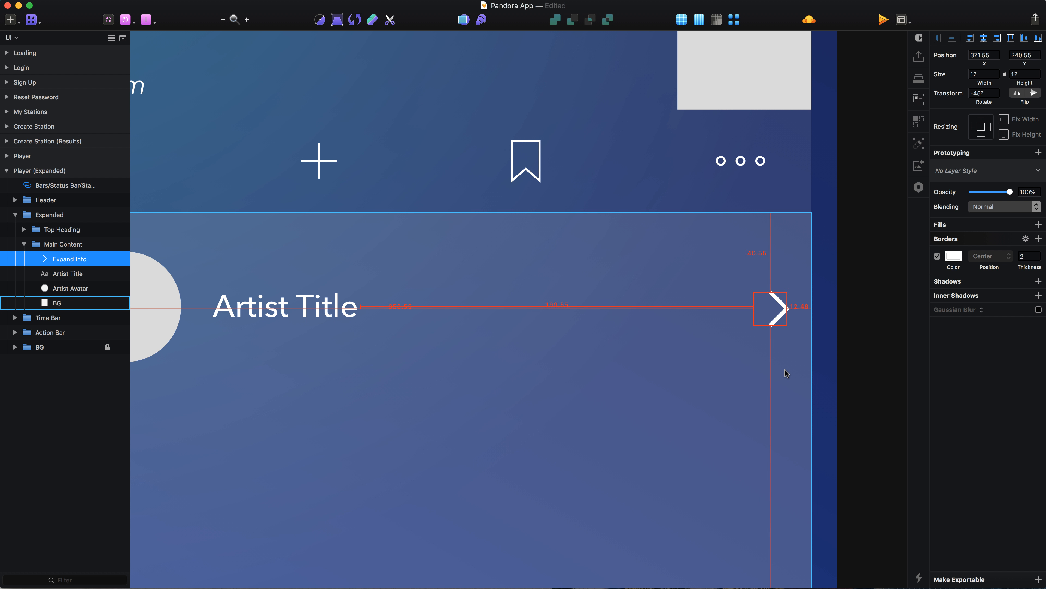
Align the artist row's chevron with the vertical centre of the artist avatar.
scroll(785, 370, "left", 5)
left_click(300, 280, "shift")
scroll(300, 280, "down", 3)
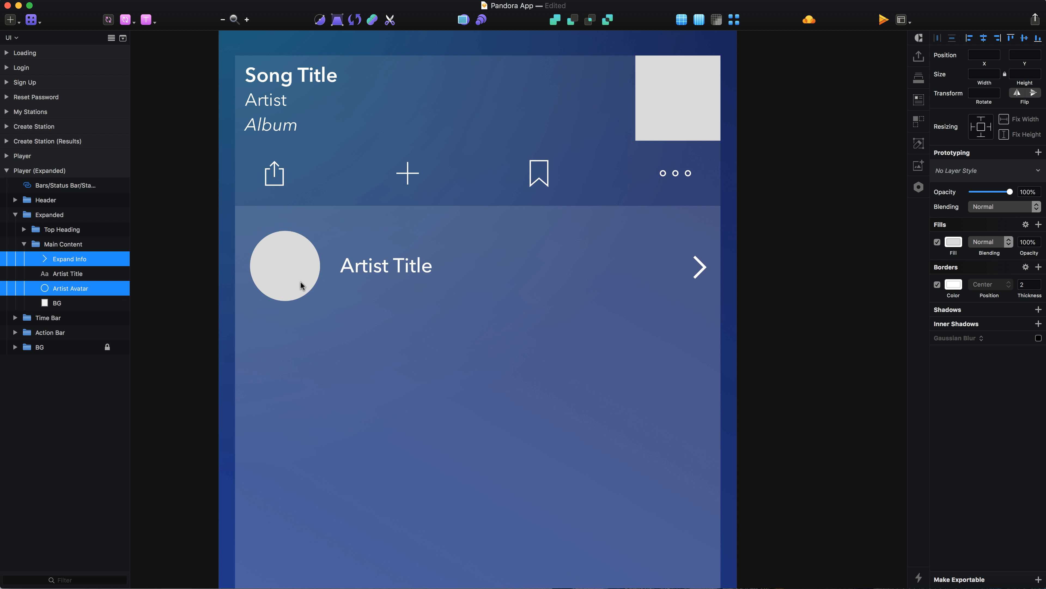
left_click(892, 255)
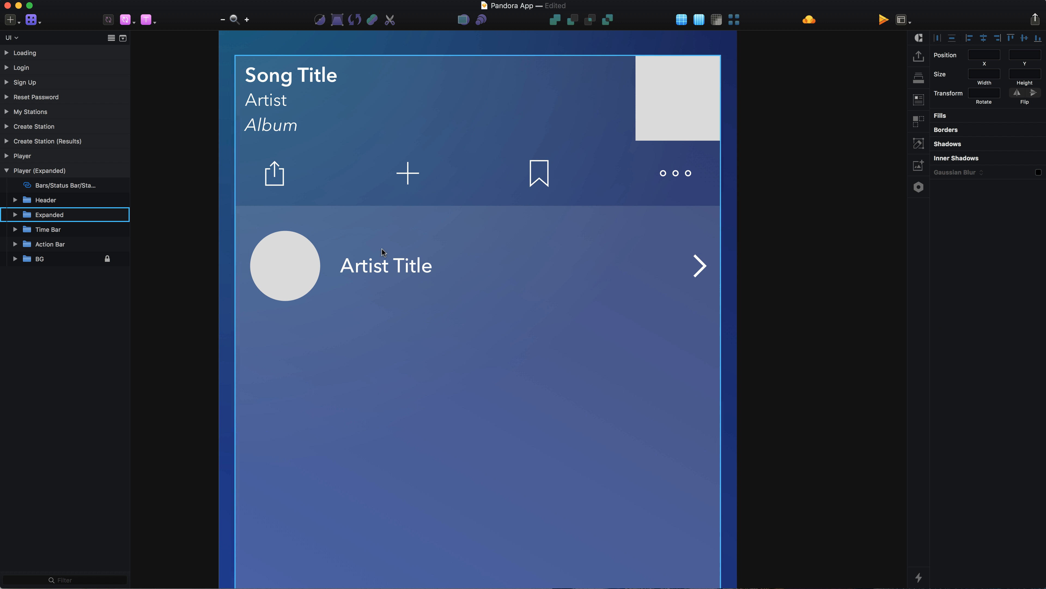
Draw a divider rectangle below the artist avatar at X 25, Y 288 and set its size to 364 by 1.
left_click(287, 271, "super")
key("r")
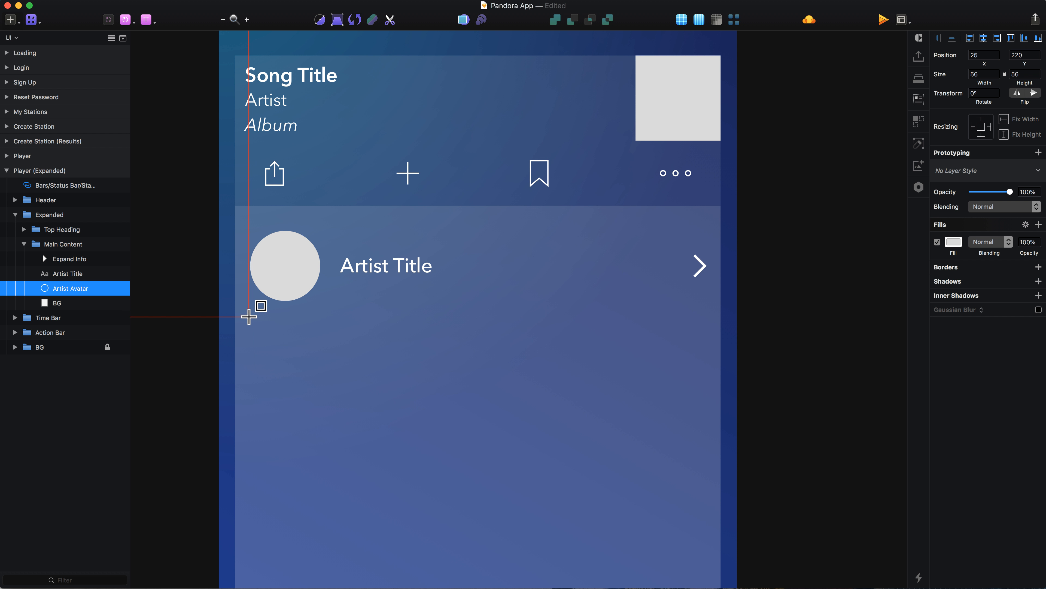
left_click_drag(251, 316, 708, 326)
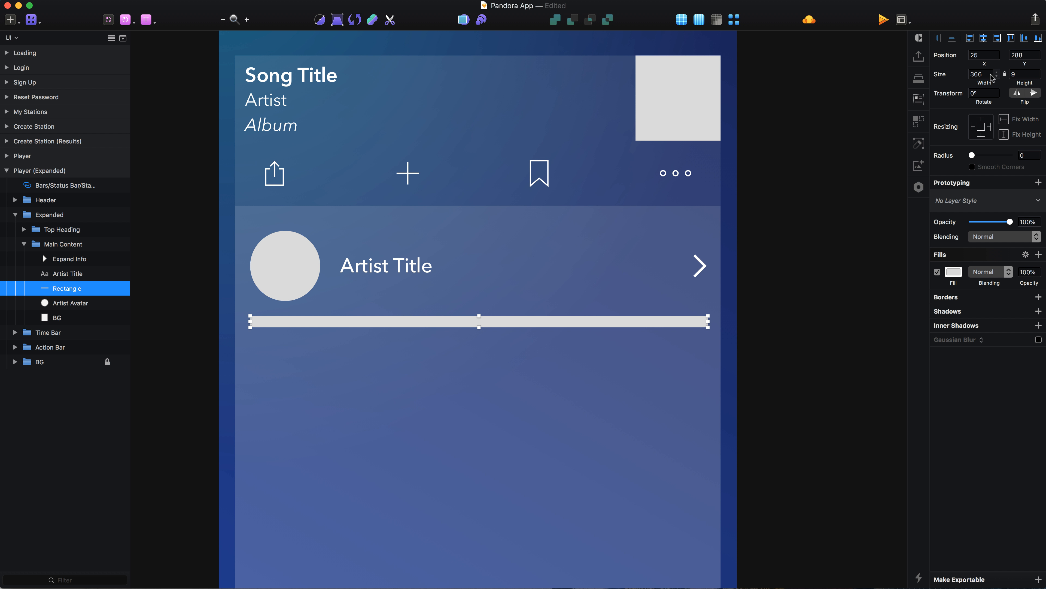
key("Tab")
key("Down")
key("Return")
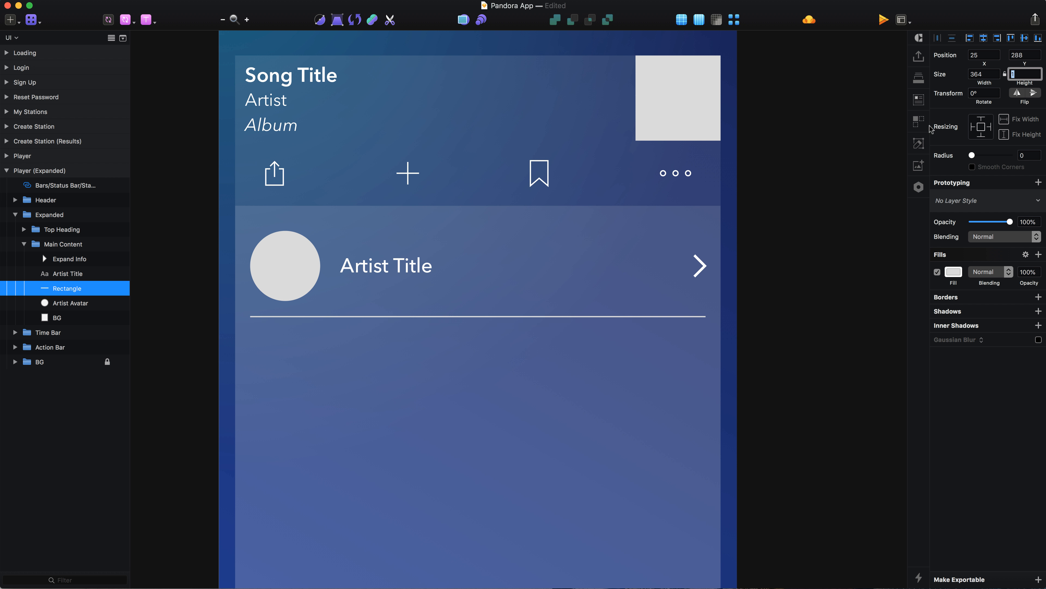
Fill the divider with white (FFFFFF) and set its opacity to 20%.
left_click(954, 273)
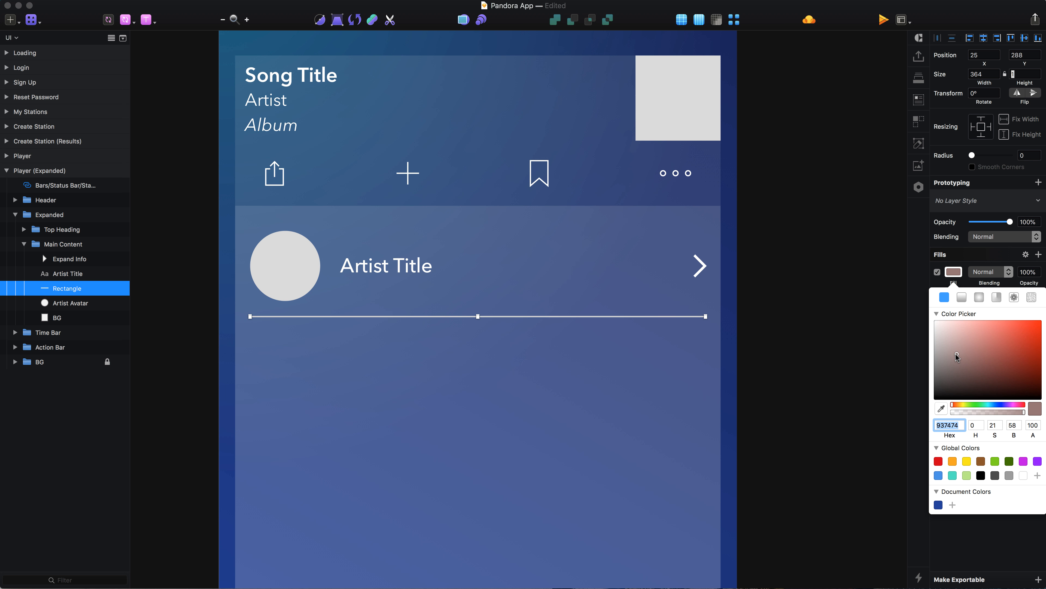
left_click(814, 350)
left_click(657, 317)
key("2")
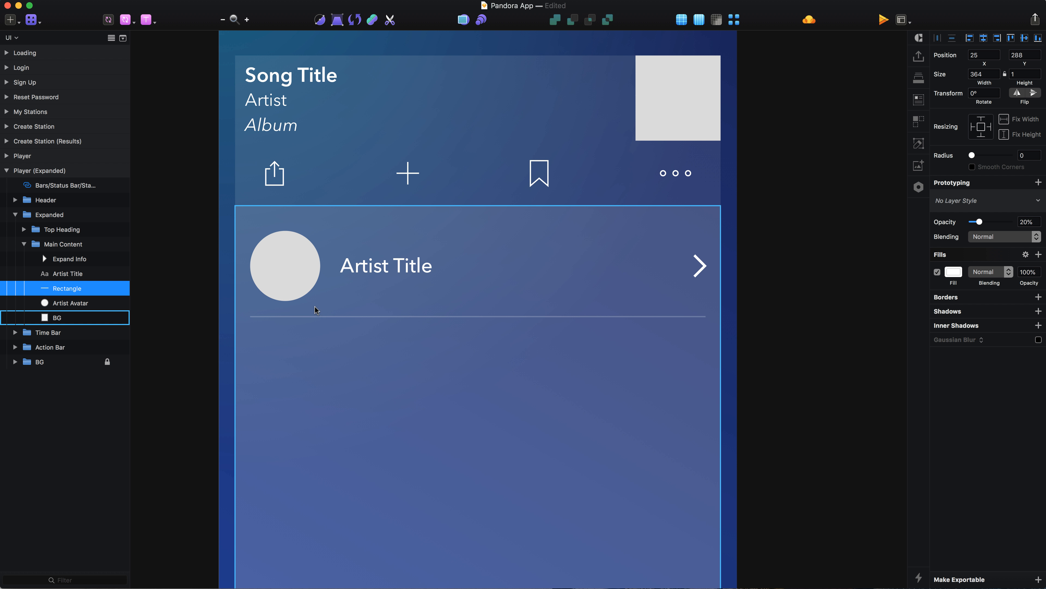
Rename the divider layer as Border and nudge it down to Y 296.
double_click(82, 293)
type("Bor")
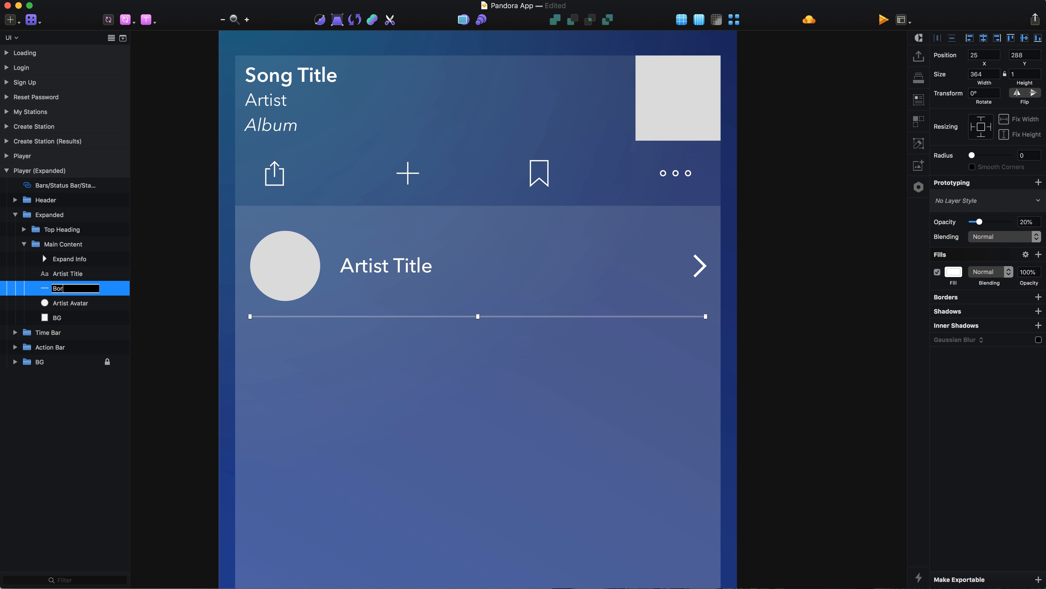
type("der")
key("Return")
key("Down")
key("Down")
key("Down")
key("Down")
key("Down")
key("Down")
key("Down")
key("Down")
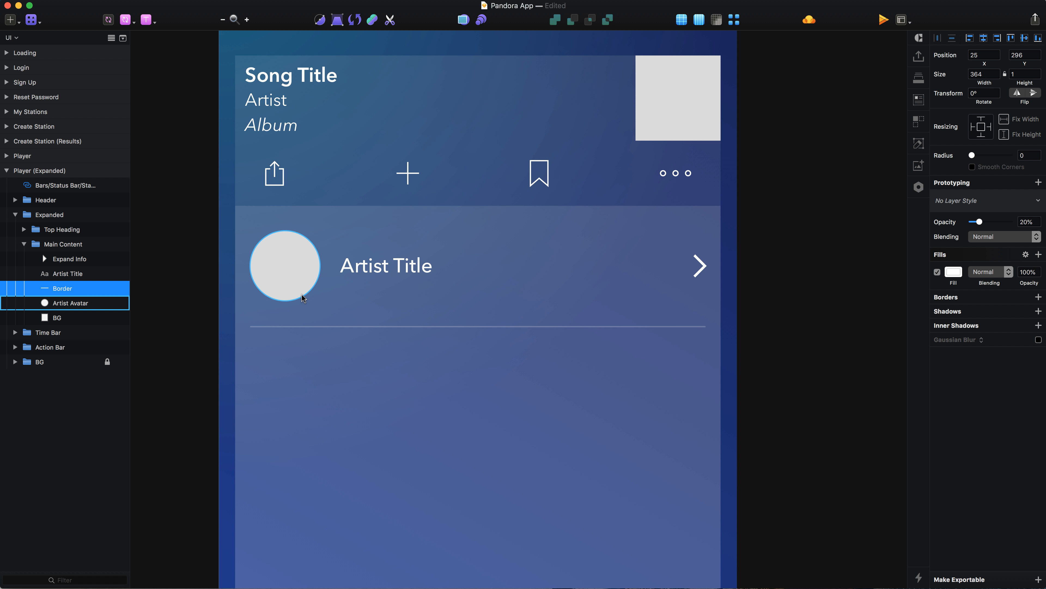
key("alt")
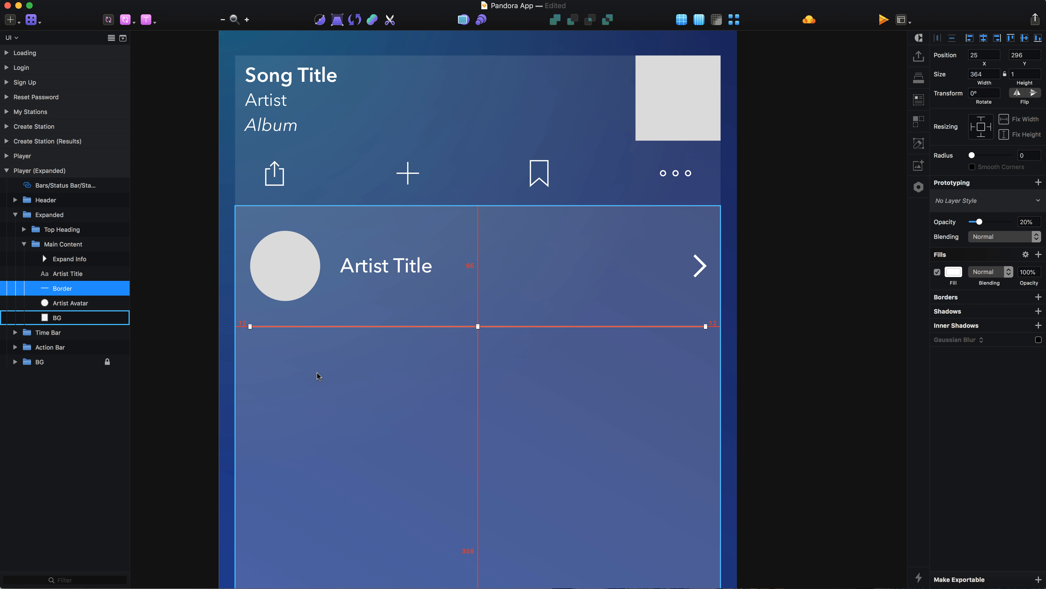
Reorder the artist row's layers to Artist Avatar, Artist Title, Expand Info and Border from front to back.
left_click(71, 259)
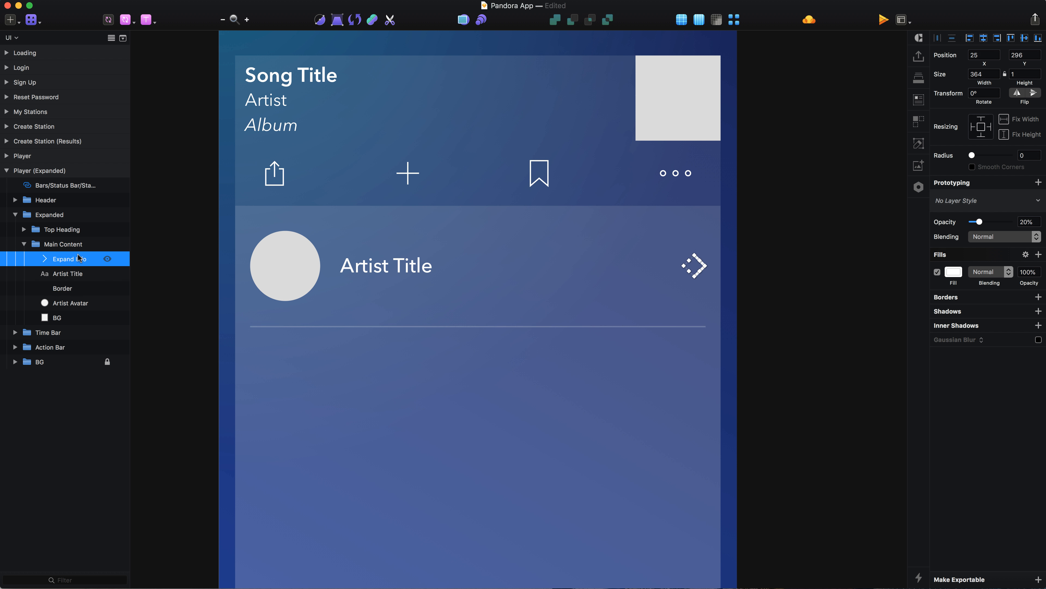
left_click(70, 304)
key("alt+super+Down")
key("alt+super+Up")
key("alt+super+Up")
key("alt+super+Up")
key("alt+super+Up")
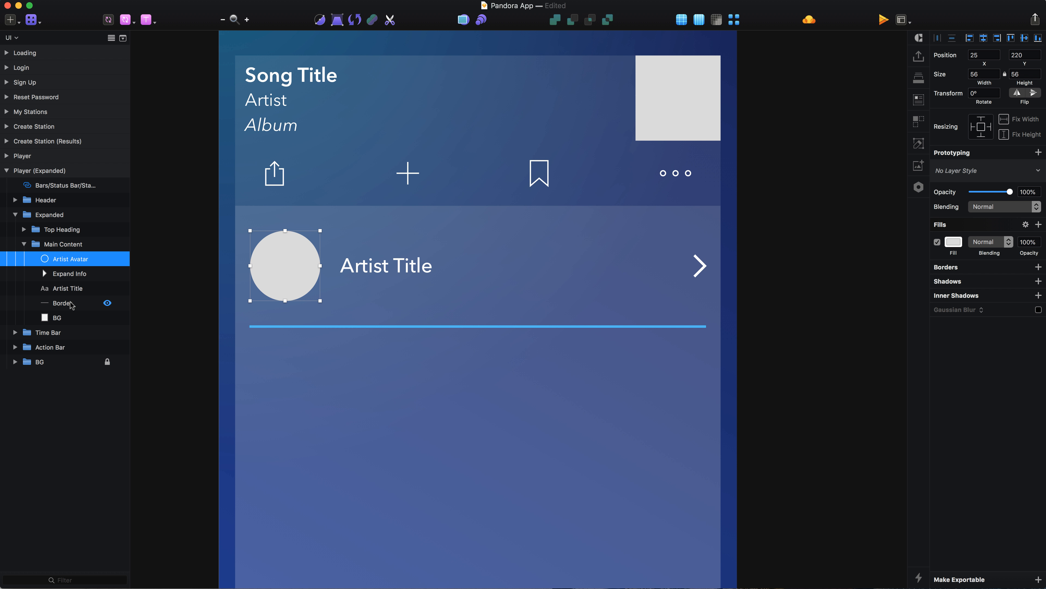
left_click(73, 288)
key("alt+super+Up")
Group the avatar, title, chevron and border layers and name the group Artist Link.
left_click(75, 306)
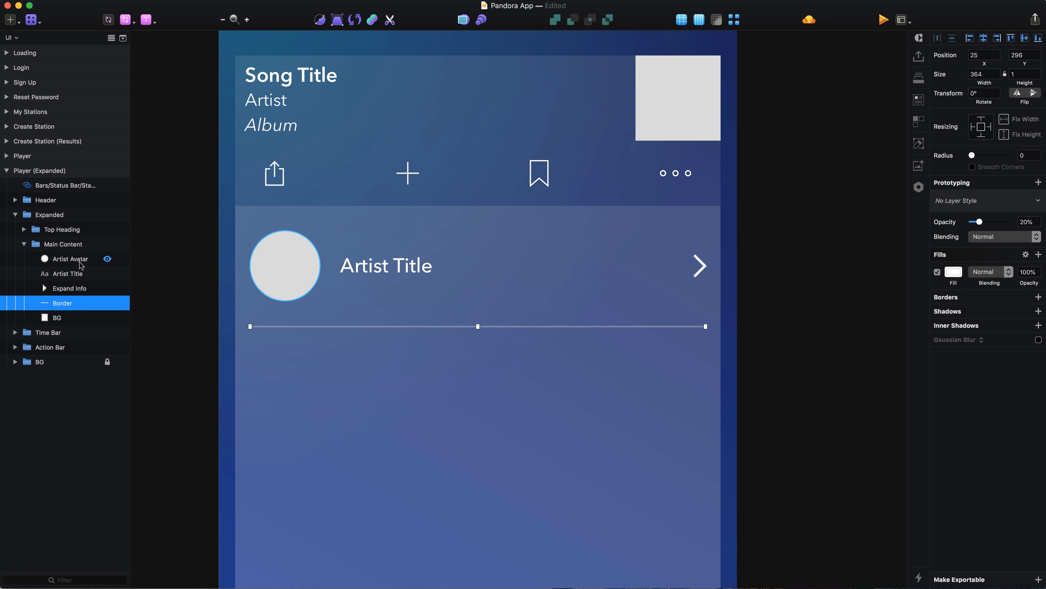
left_click(79, 262, "shift")
key("super+g")
double_click(62, 259)
type("Artist Link")
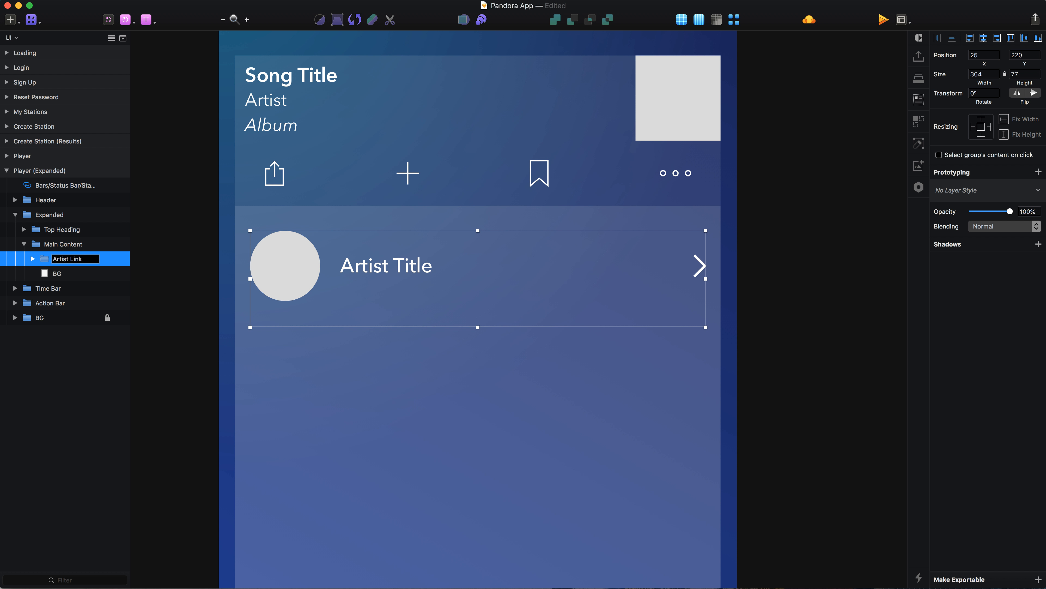
key("Return")
Add the text "About Artist" in Main Content, just below the artist row's divider.
scroll(355, 400, "down", 5)
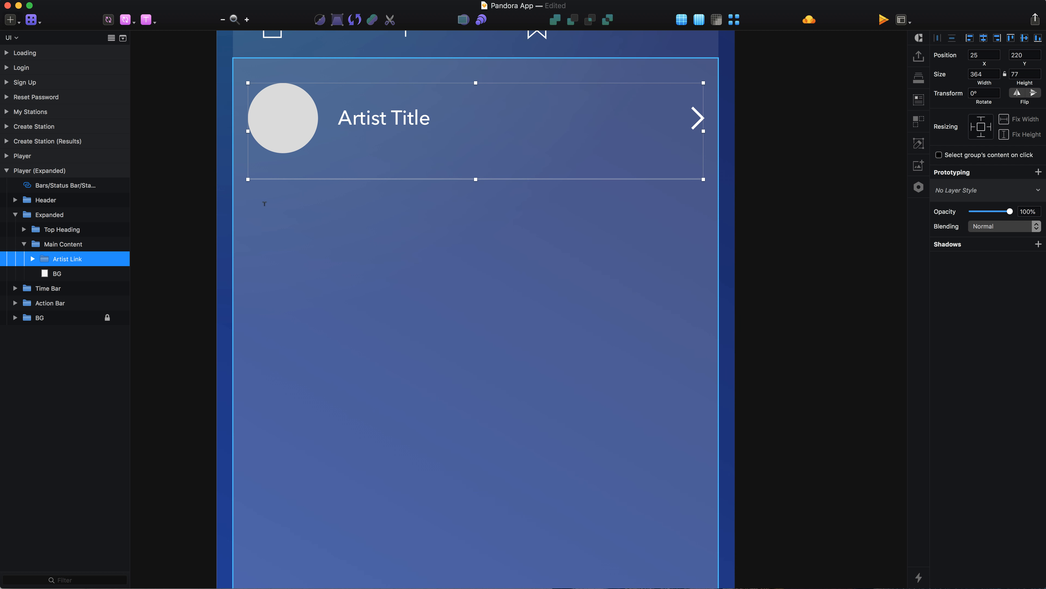
left_click(264, 203)
type("About Artist")
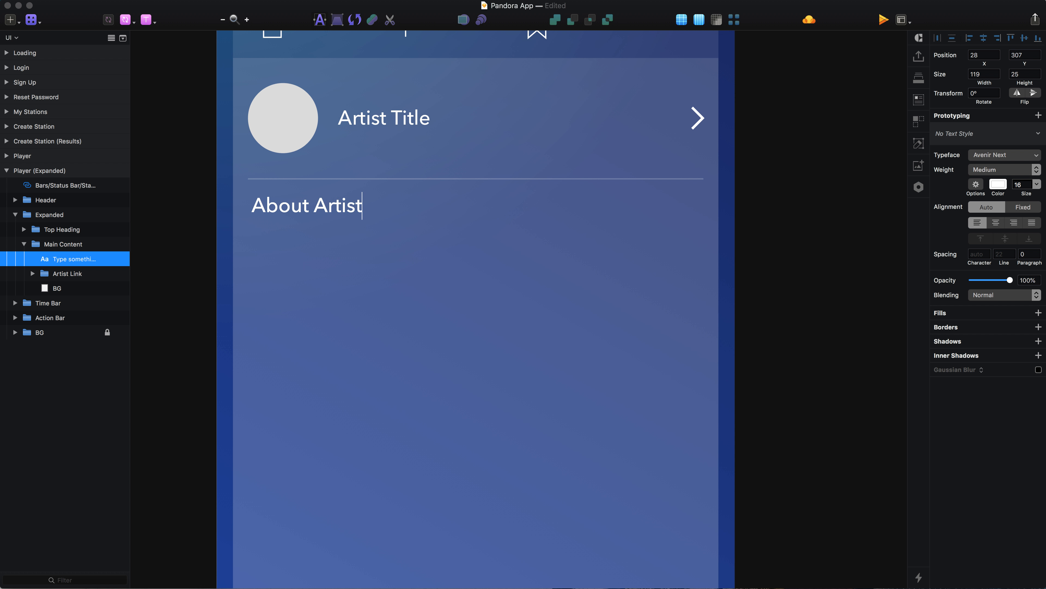
key("Escape")
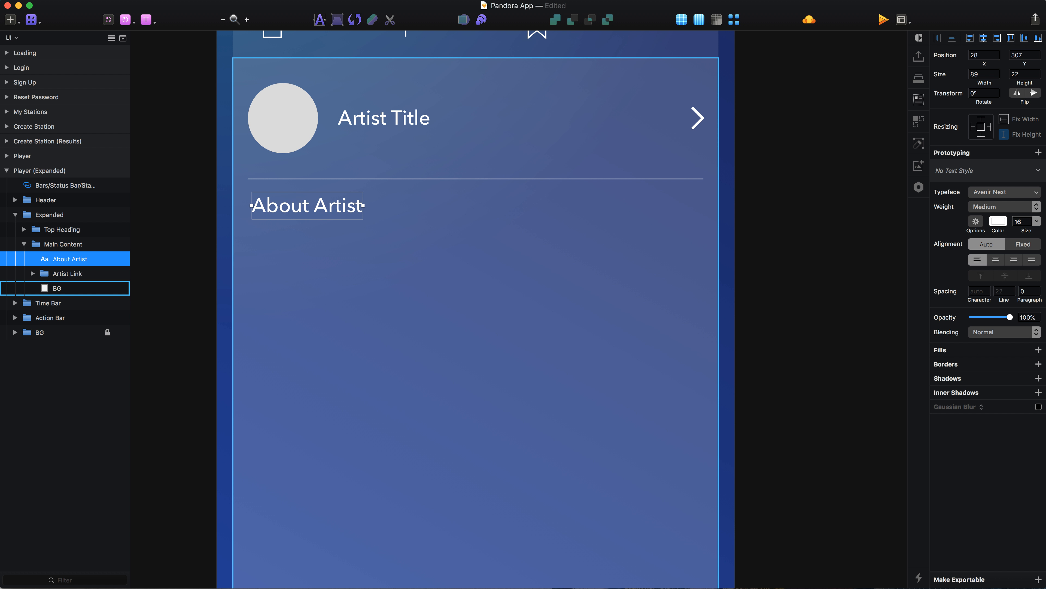
Nudge the About Artist heading to X 25, Y 317 so that it lines up with the divider.
scroll(422, 271, "down", 2)
key("Left")
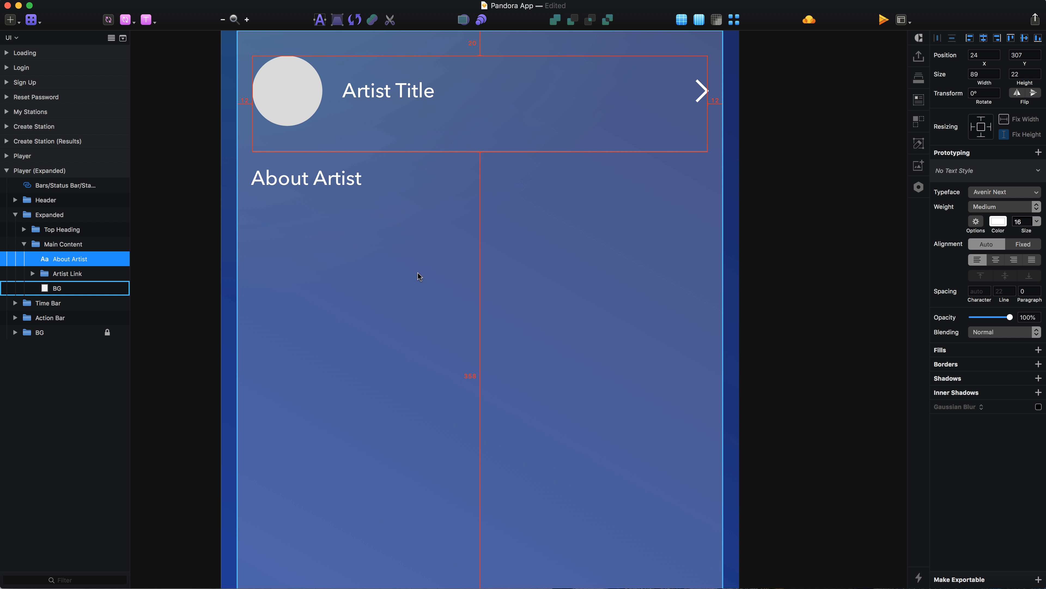
left_click(165, 196)
left_click(271, 184)
key("alt")
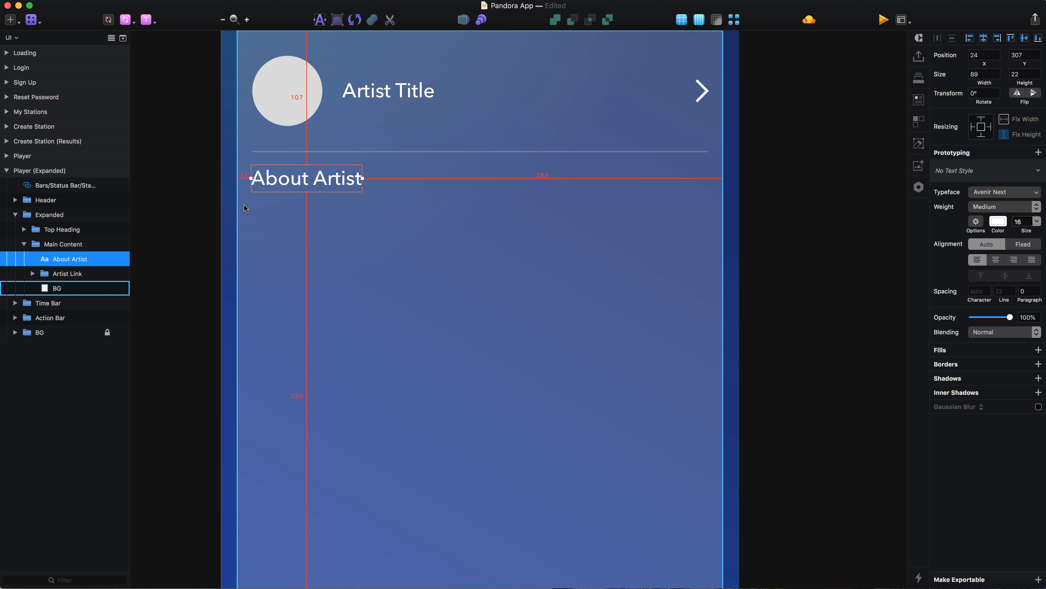
key("Right")
key("Down")
key("Down")
key("Down")
key("Down")
key("Down")
key("Down")
key("Down")
key("Down")
key("alt")
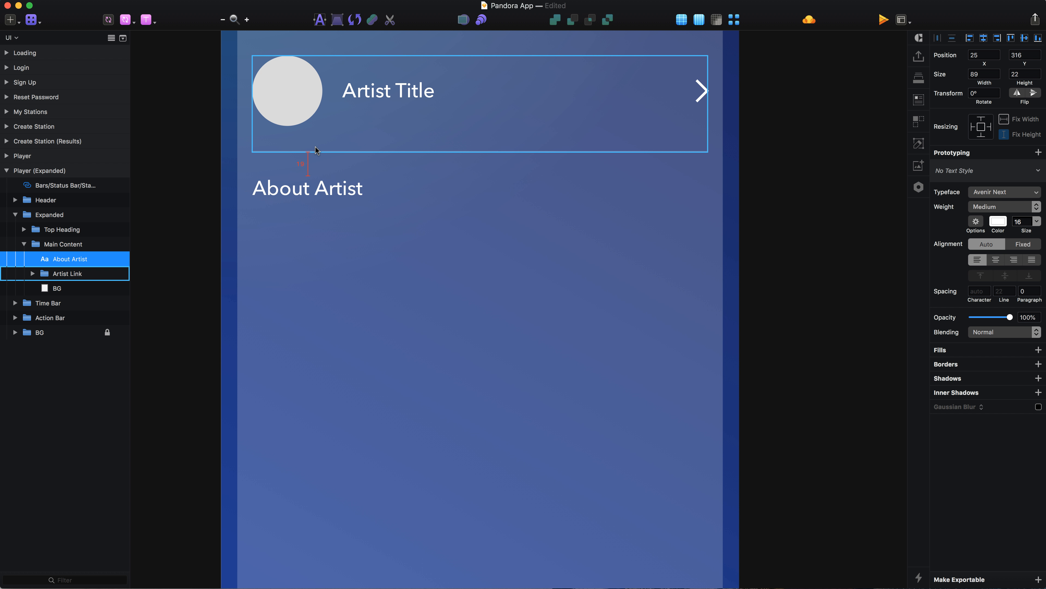
key("Down")
Set the About Artist heading's font size to 18 and its line spacing to 26.
key("Up")
key("Up")
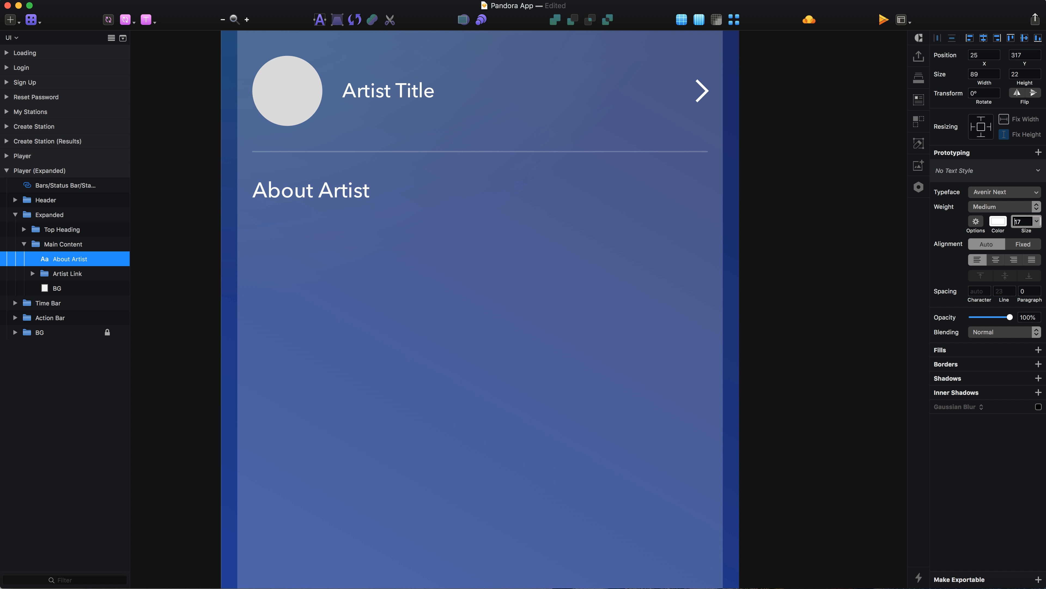
left_click(1005, 287)
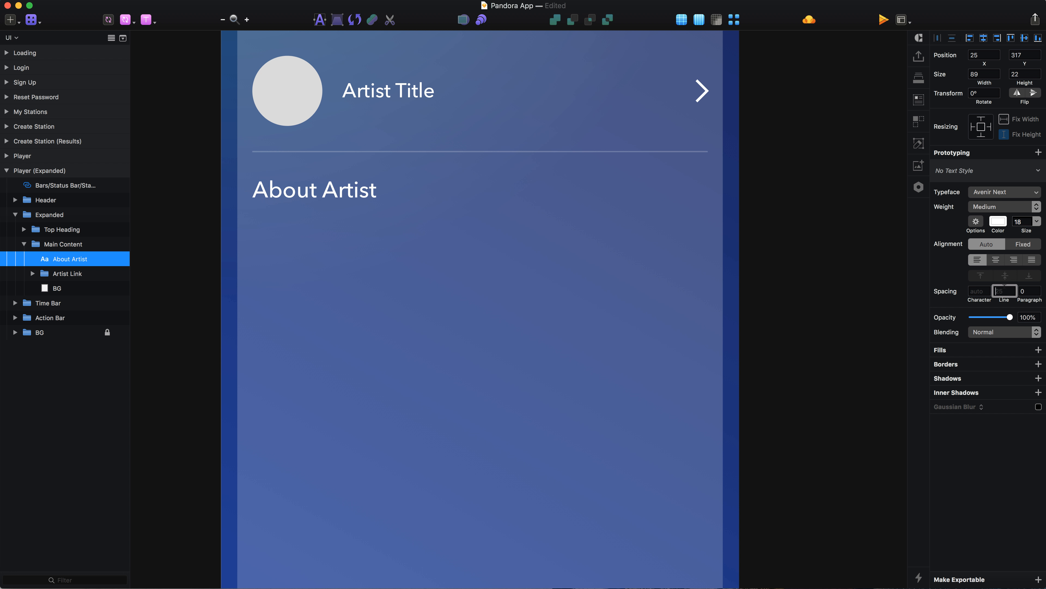
key("Return")
left_click(210, 198)
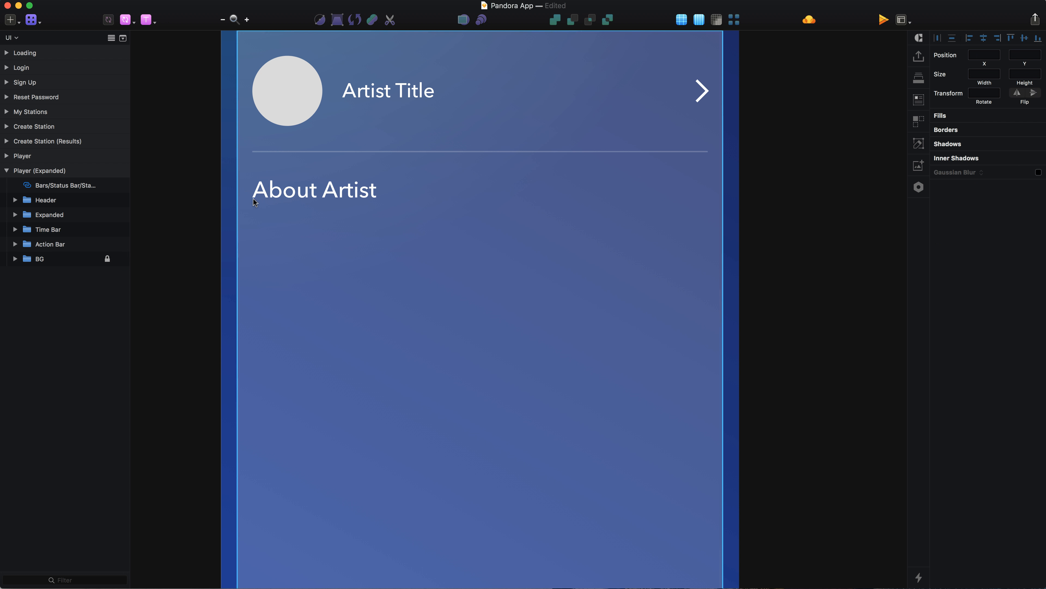
Move the About Artist layer behind the Artist Link group in the layer order.
left_click(260, 196, "super")
key("alt+Down")
key("alt+Down")
key("alt+Down")
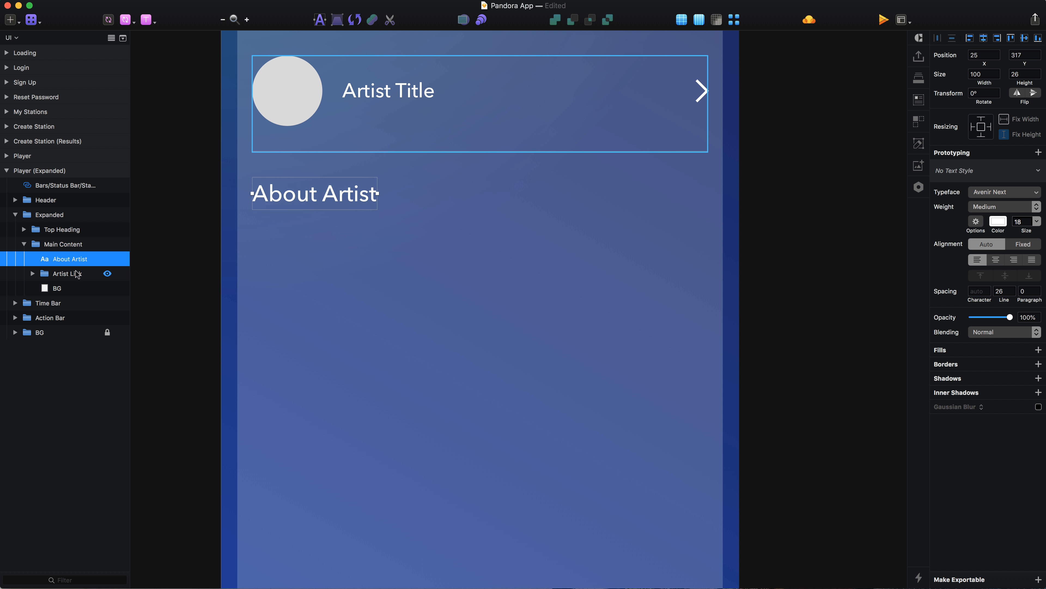
key("super+alt+Down")
Duplicate the About Artist heading below itself at Y 347 and set the copy's font size to 14.
left_click_drag(299, 202, 310, 233, "alt")
double_click(1020, 223)
type("14")
key("Return")
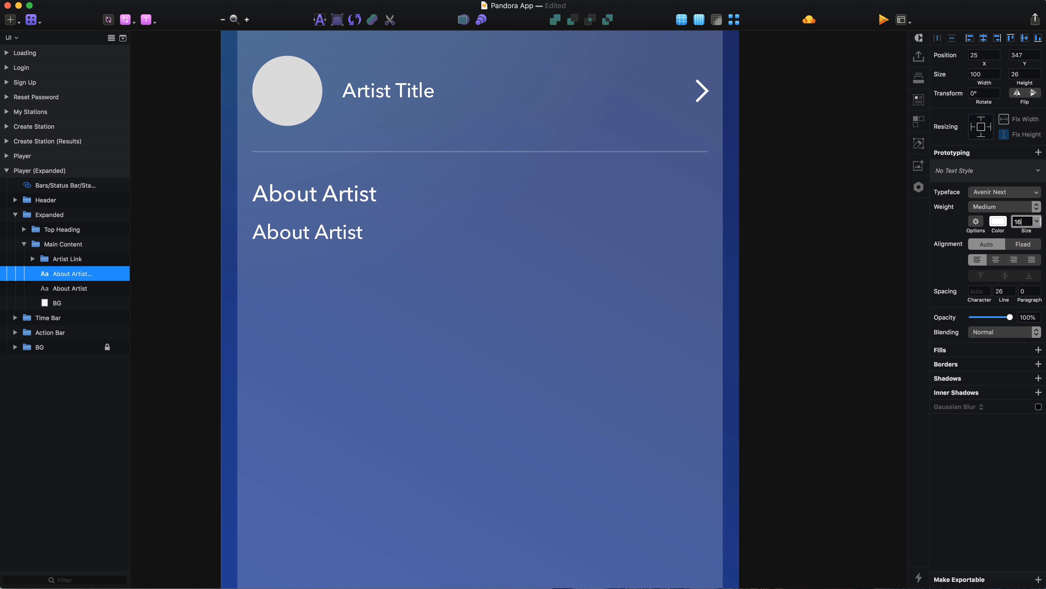
Set the copied text's weight to Regular and its line spacing to 22.
left_click(1010, 206)
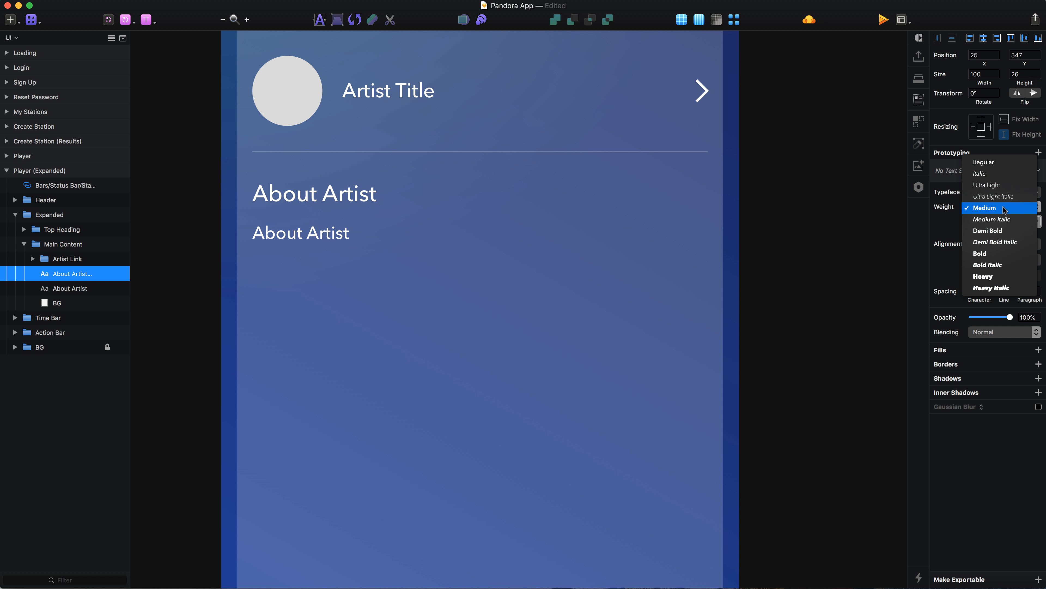
left_click(1018, 239)
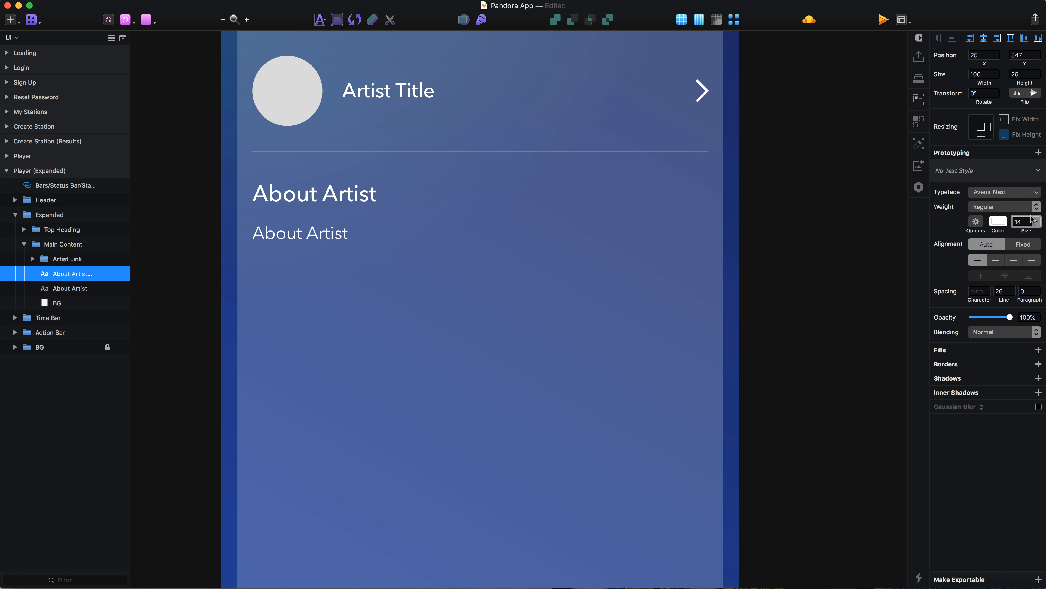
left_click(1000, 291)
key("Return")
Replace the copied text with a pasted placeholder paragraph beginning "Sed ut perspiciatis unde omnis".
key("super+Tab")
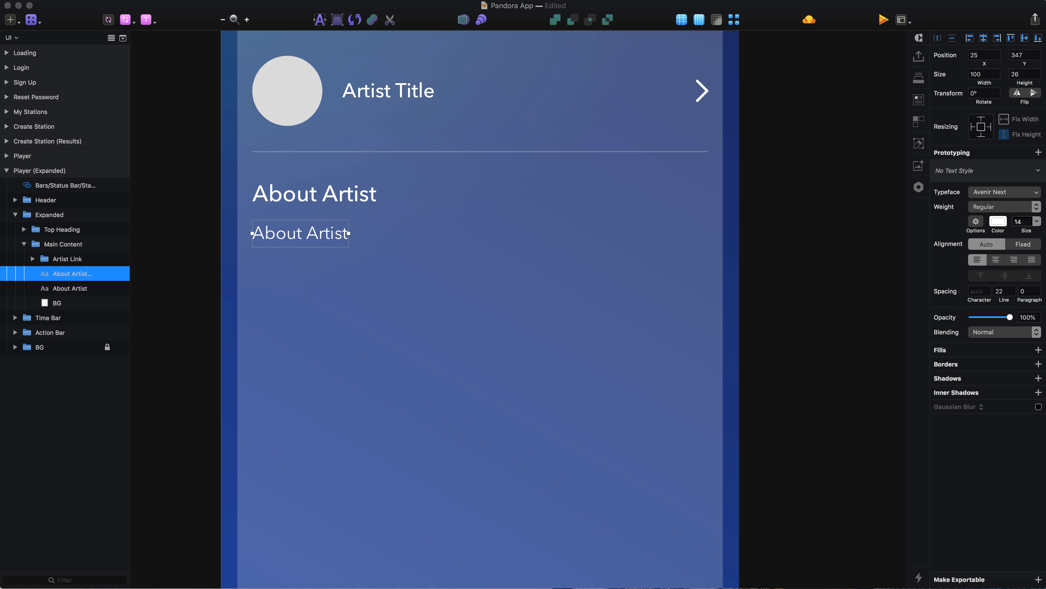
left_click(463, 163)
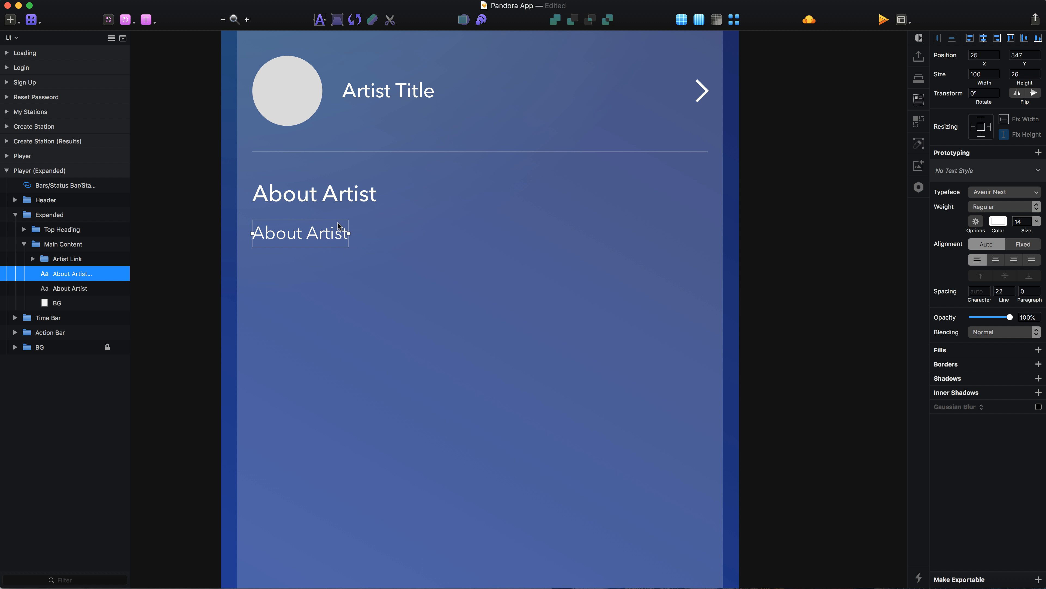
double_click(318, 238)
key("super+v")
key("Escape")
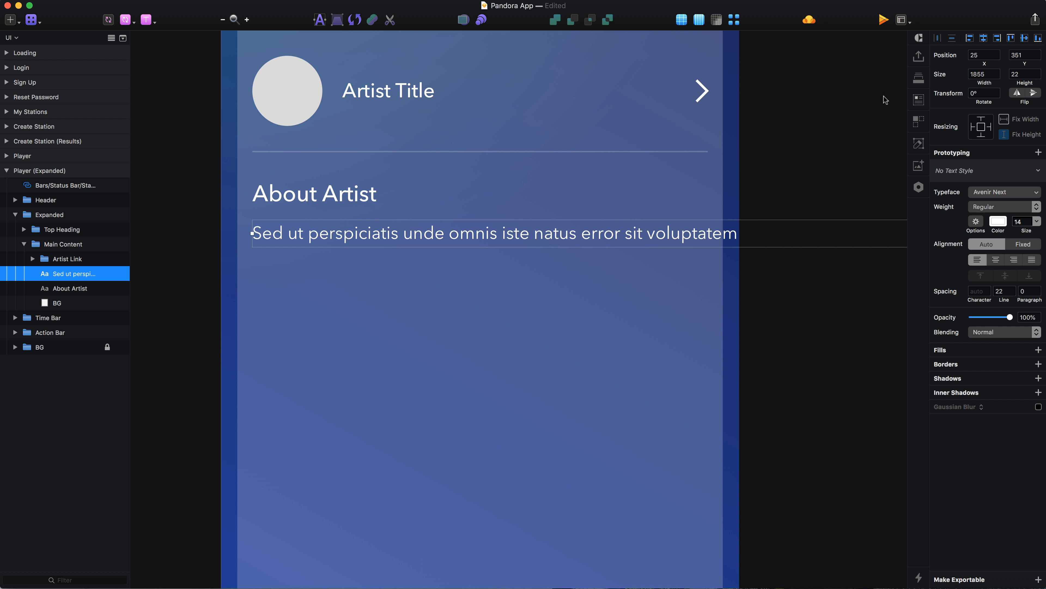
Set the placeholder paragraph's width to 364 so that it wraps within the content area.
left_click(975, 74)
key("Return")
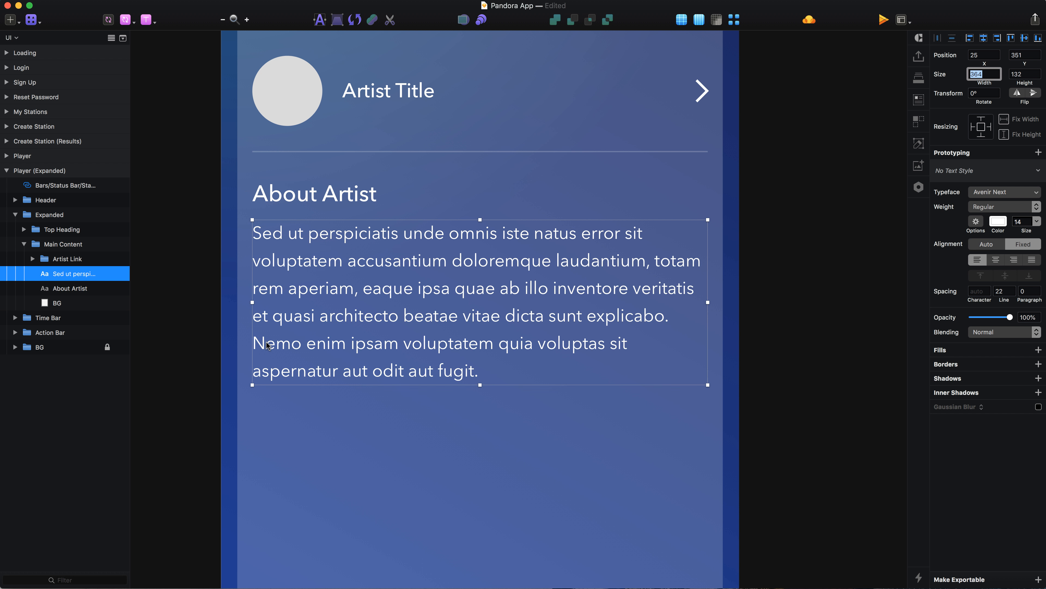
key("alt")
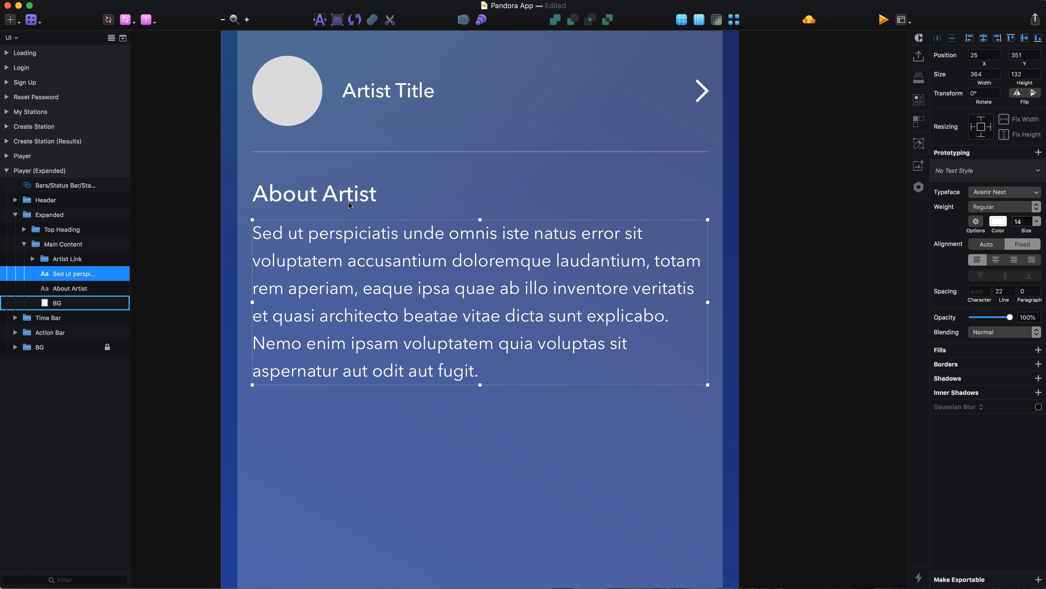
Duplicate the paragraph below itself, change the copy's text to "Show More" and place it at Y 491.
scroll(347, 190, "down", 5)
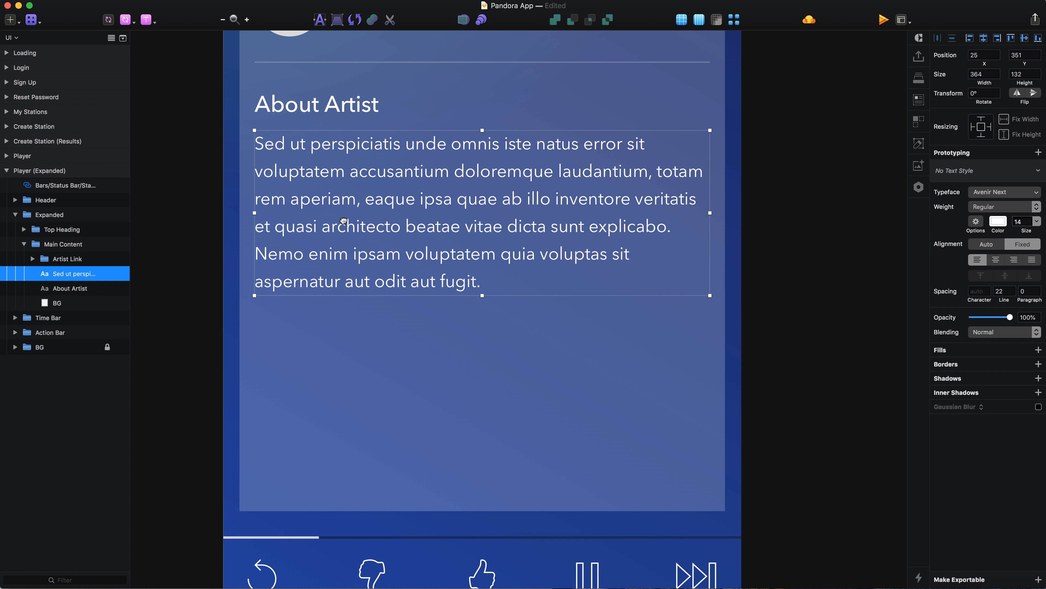
left_click_drag(344, 201, 344, 365)
key("Return")
type("Sjh")
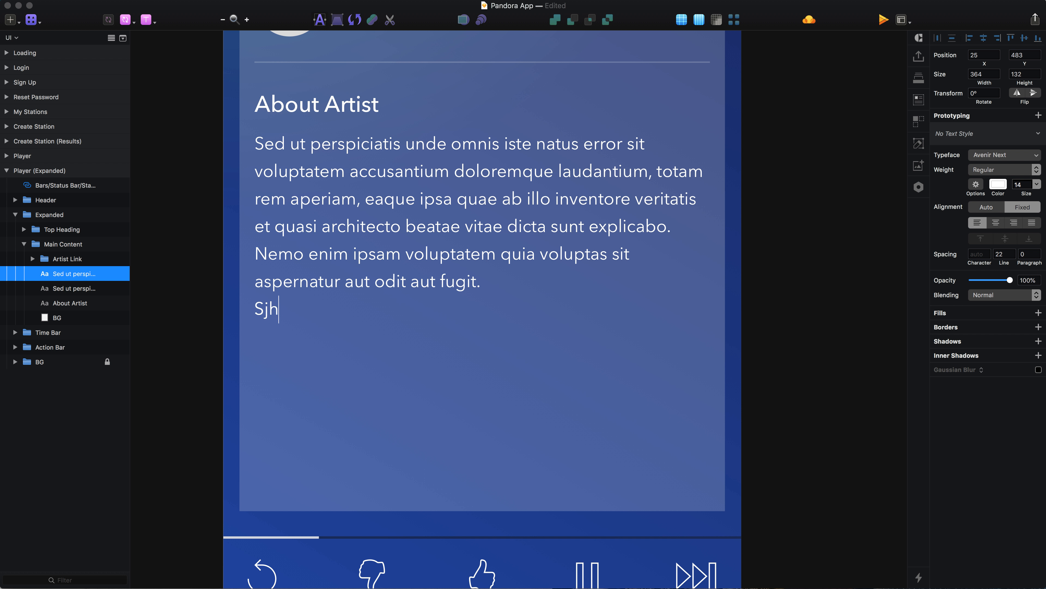
key("BackSpace")
key("BackSpace")
type("how More")
key("Escape")
key("shift+Down")
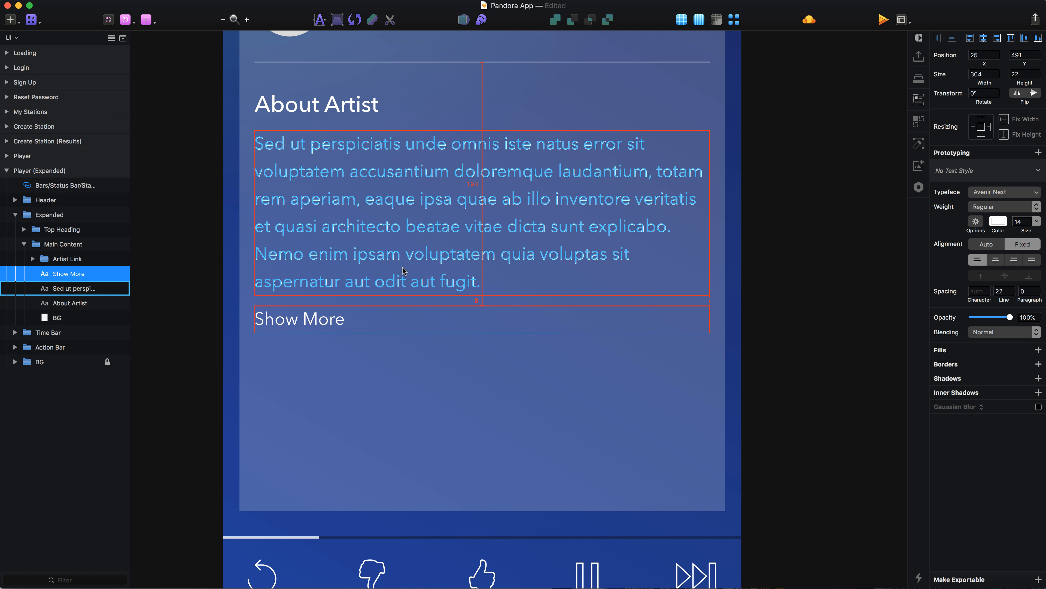
Place "Show More" at Y 483 with automatic width and recolour it with the copied light blue.
key("shift+Up")
left_click(987, 244)
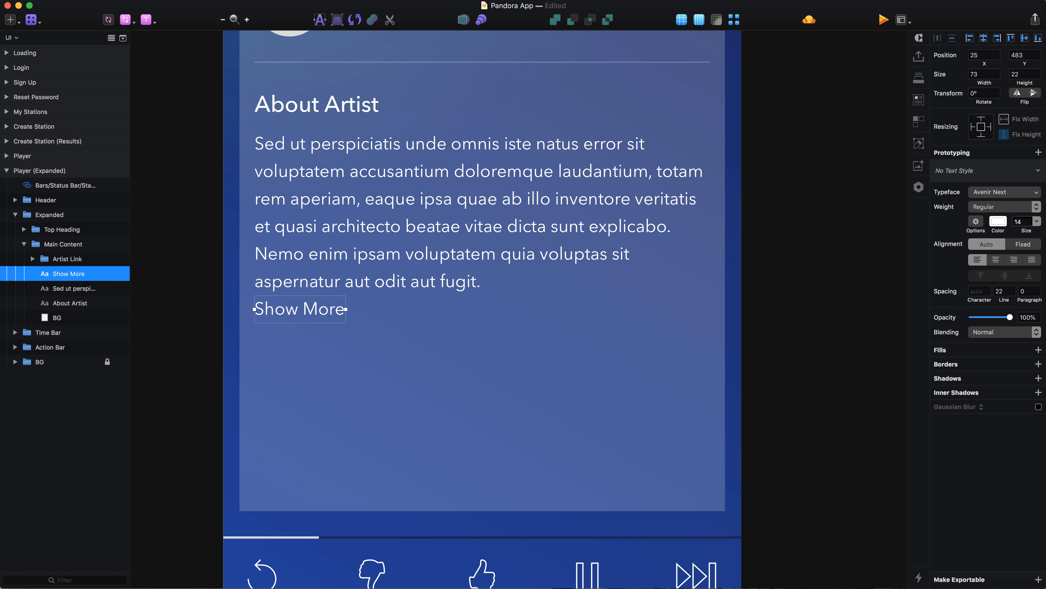
key("super+Tab")
left_click(999, 221)
key("super+v")
key("Return")
left_click(811, 353)
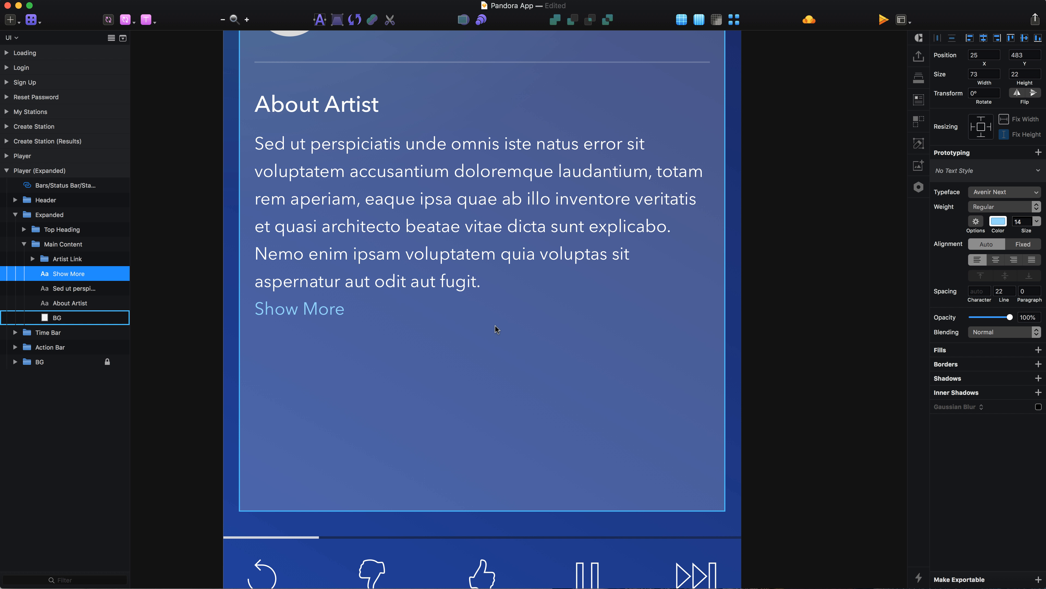
Duplicate the "About Artist" heading below "Show More" at Y 525 and change the copy's text to "Similar Artists".
scroll(496, 325, "left", 5)
left_click(357, 291)
left_click(391, 110)
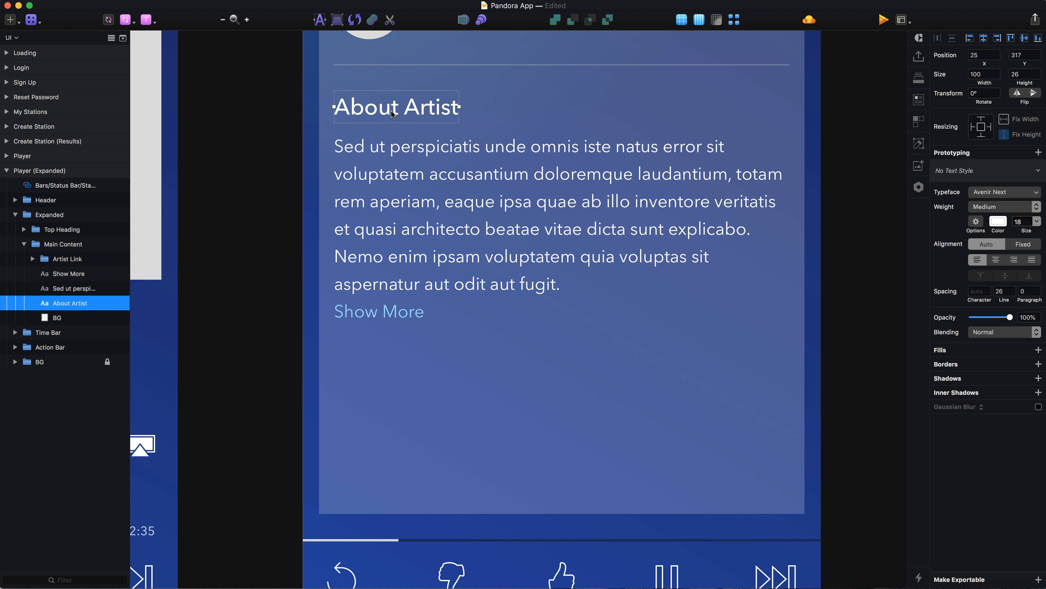
left_click_drag(383, 106, 384, 365)
mouse_move(384, 307)
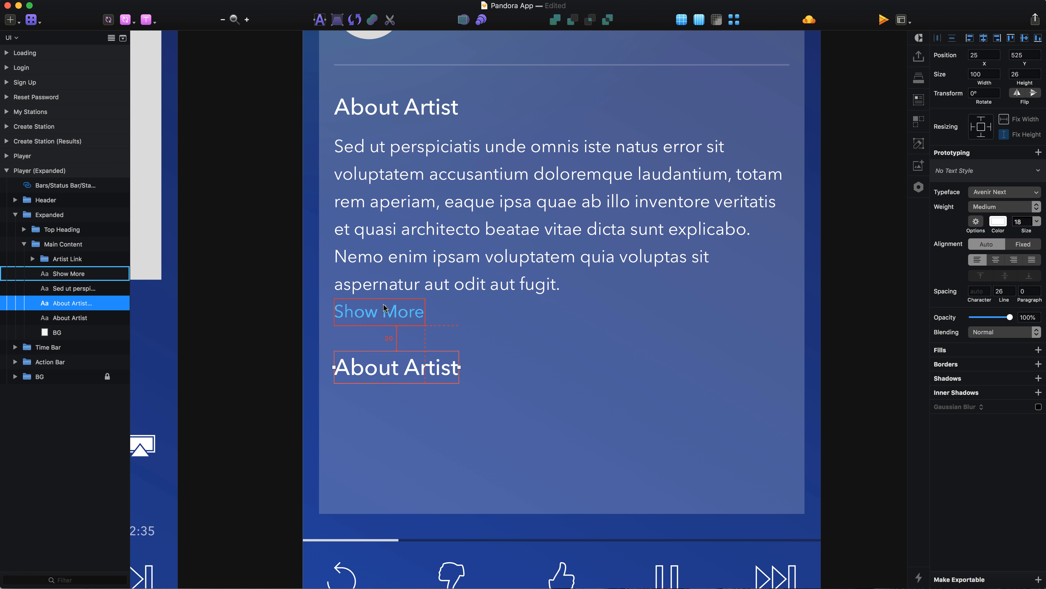
key("Return")
type("Simil")
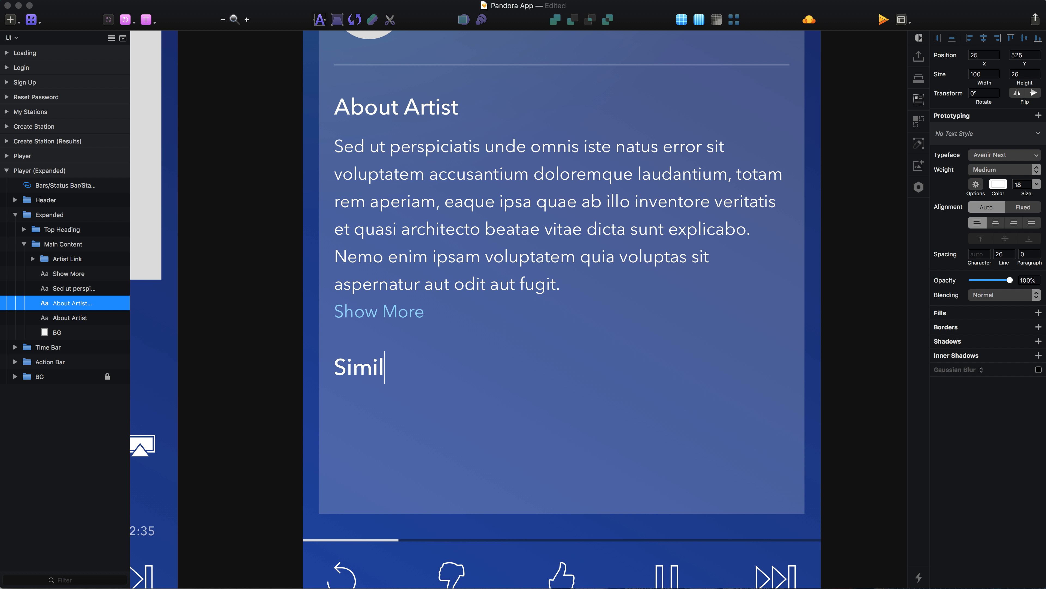
type("ar Artists")
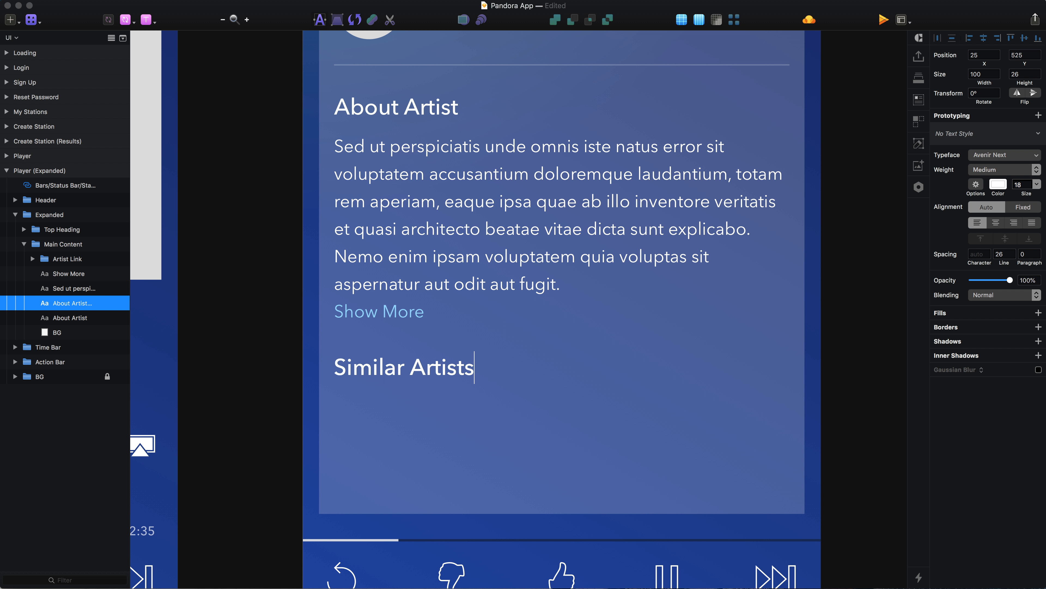
key("Escape")
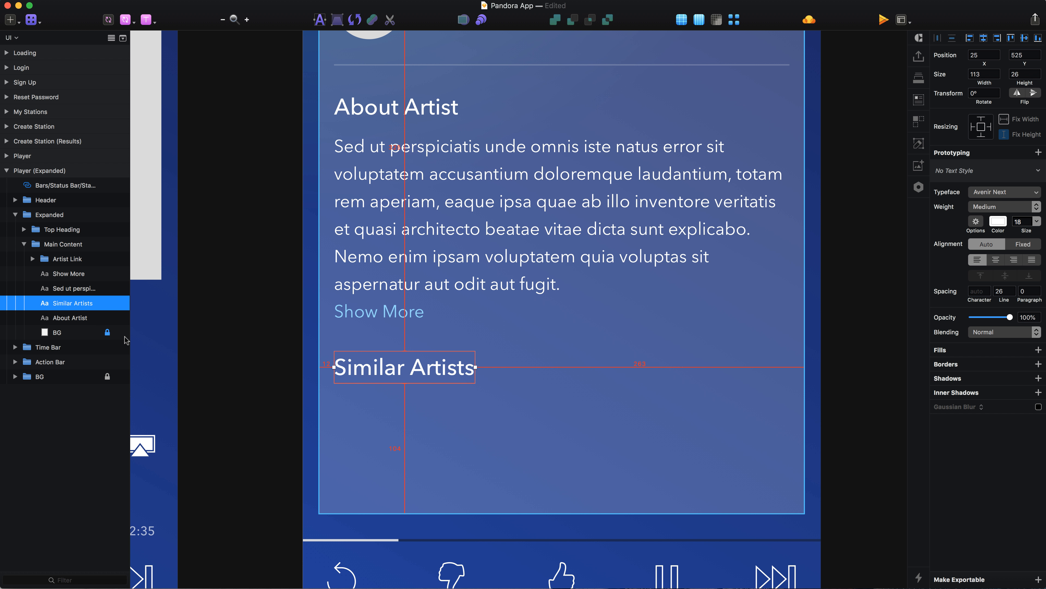
Reorder the Main Content text layers as About Artist, placeholder paragraph, Show More and Similar Artists, above BG.
key("super+alt+Down")
left_click(406, 103)
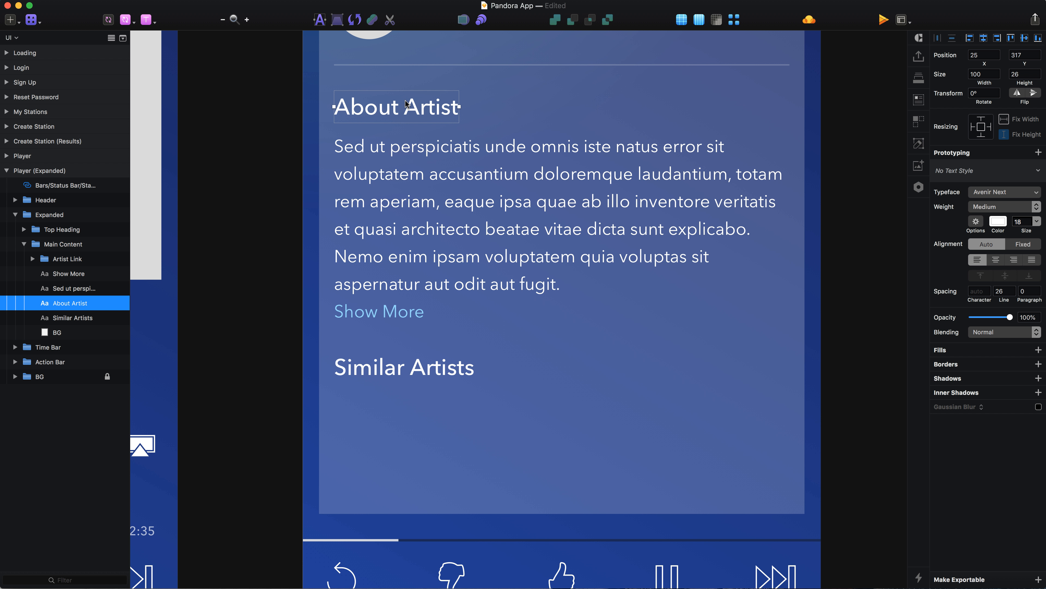
key("super+alt+Up")
key("super+alt+Up")
key("Tab")
key("super+alt+Down")
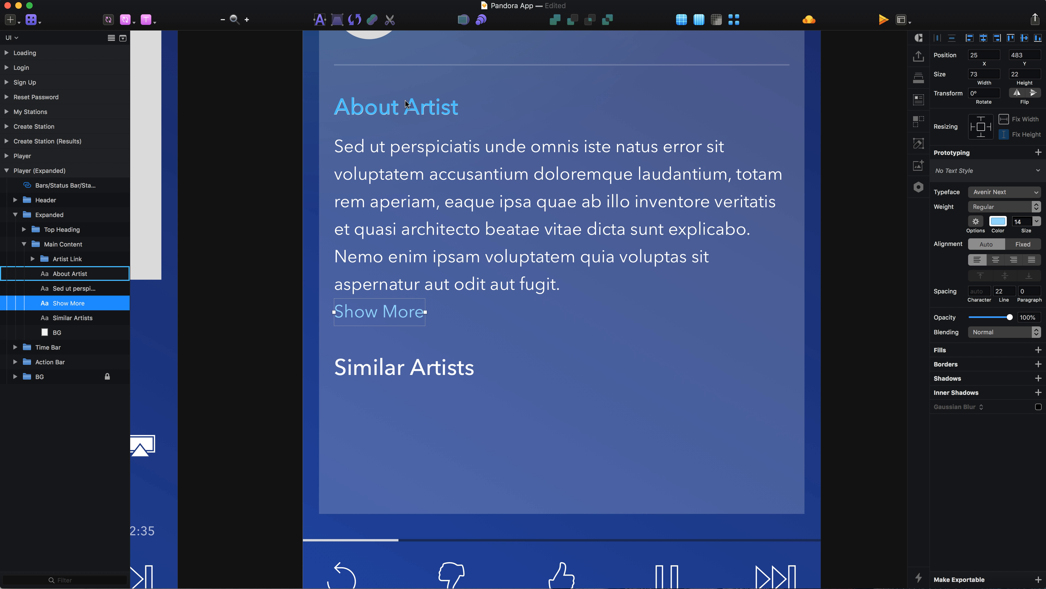
Group the "About Artist" heading, the paragraph and "Show More", and name the group "About".
left_click(742, 174, "shift")
left_click(405, 108, "shift")
key("super+g")
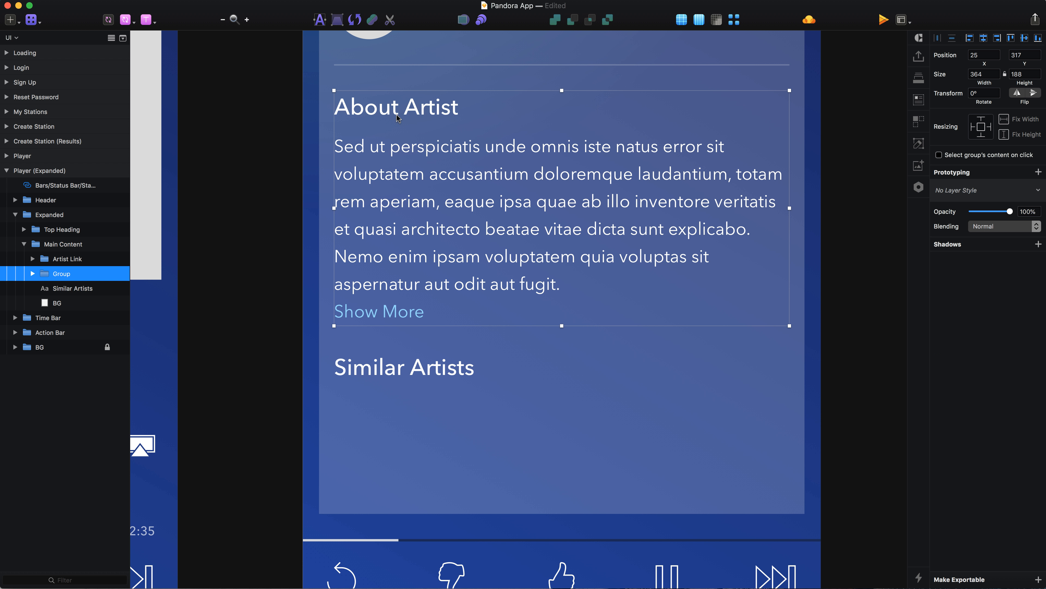
key("super+r")
type("About")
key("Return")
Put the "Similar Artists" heading into its own group and name the group "Similar".
left_click(62, 288)
key("super+g")
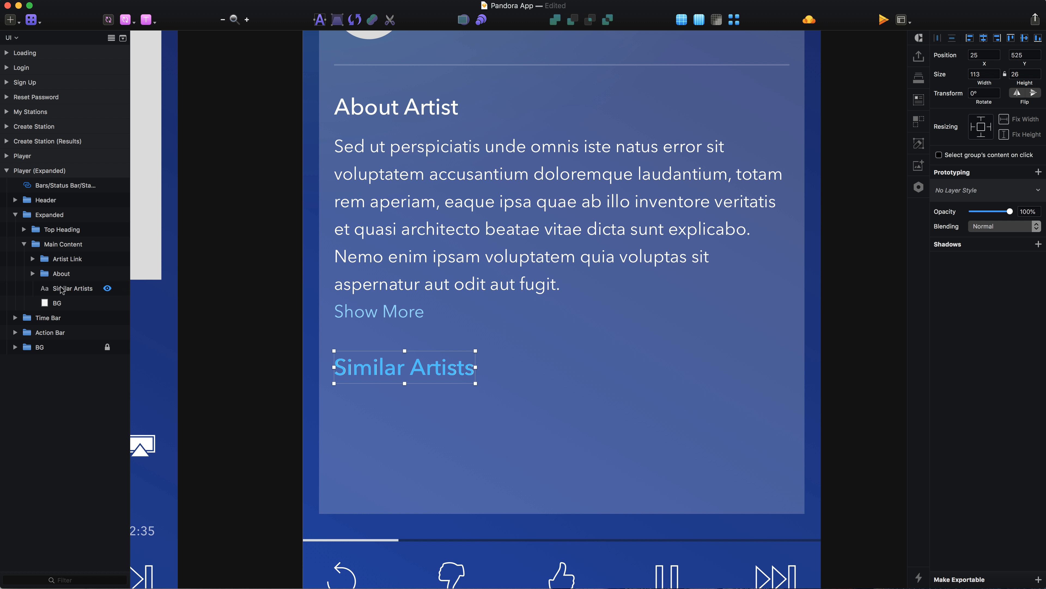
key("super+r")
type("Simila")
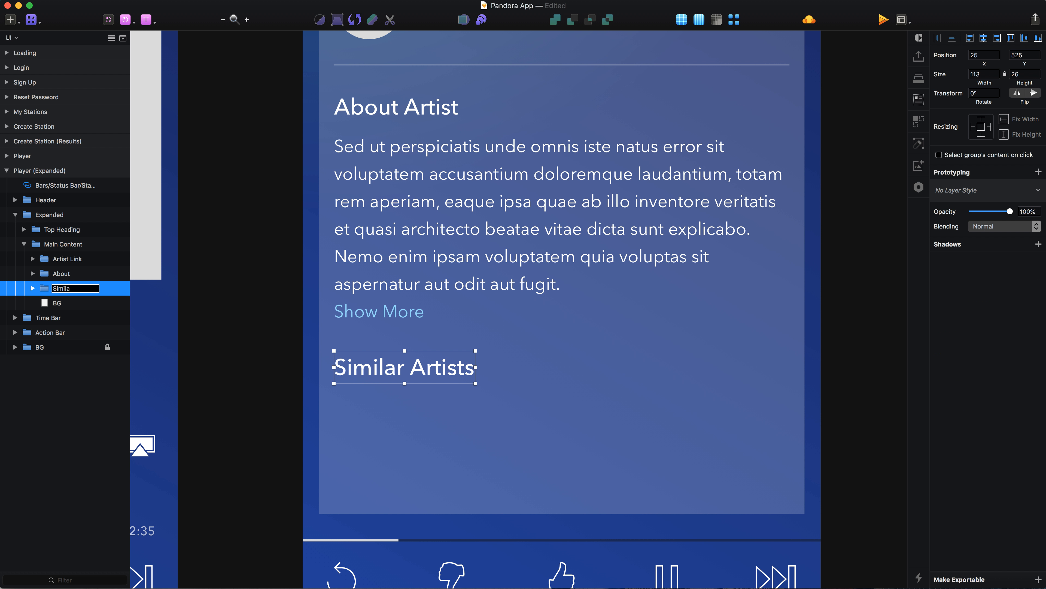
type("r")
key("Return")
Draw a 40 × 40 square below the "Similar Artists" heading and place it at X 25, Y 559.
left_click(33, 288)
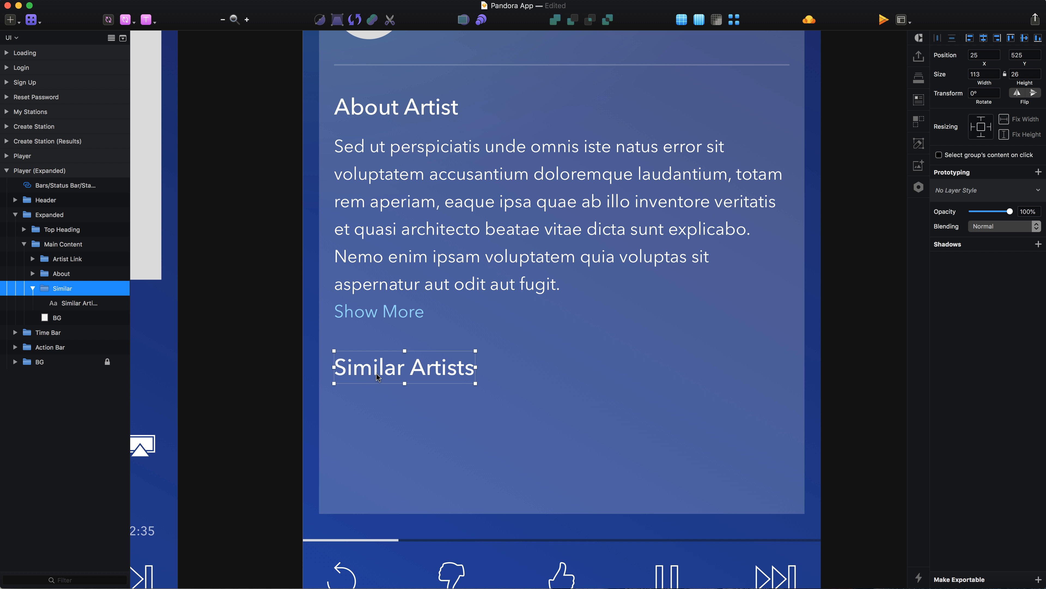
scroll(378, 375, "down", 3)
key("r")
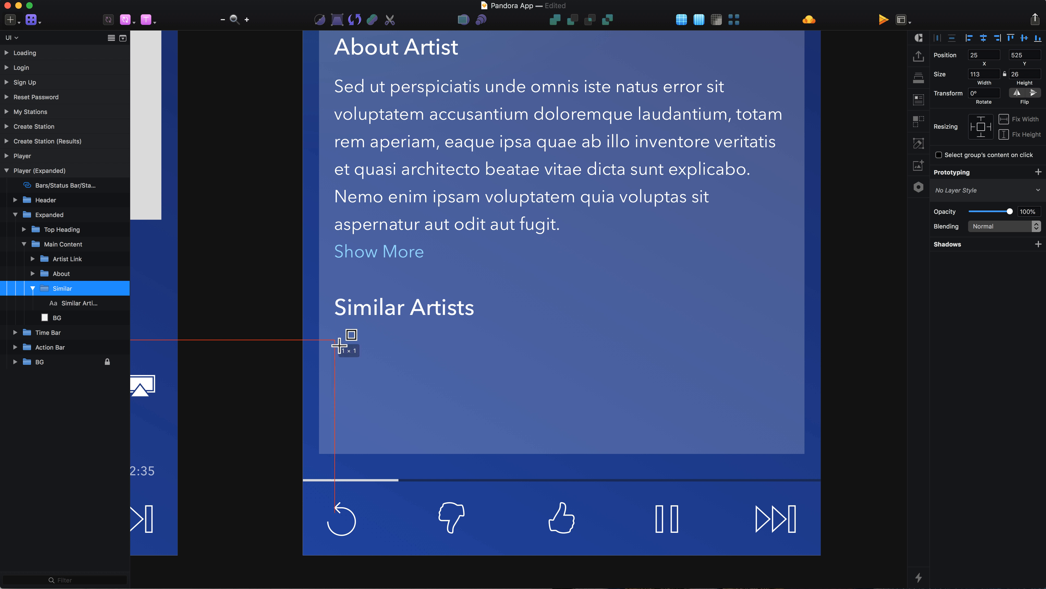
left_click_drag(334, 340, 385, 389)
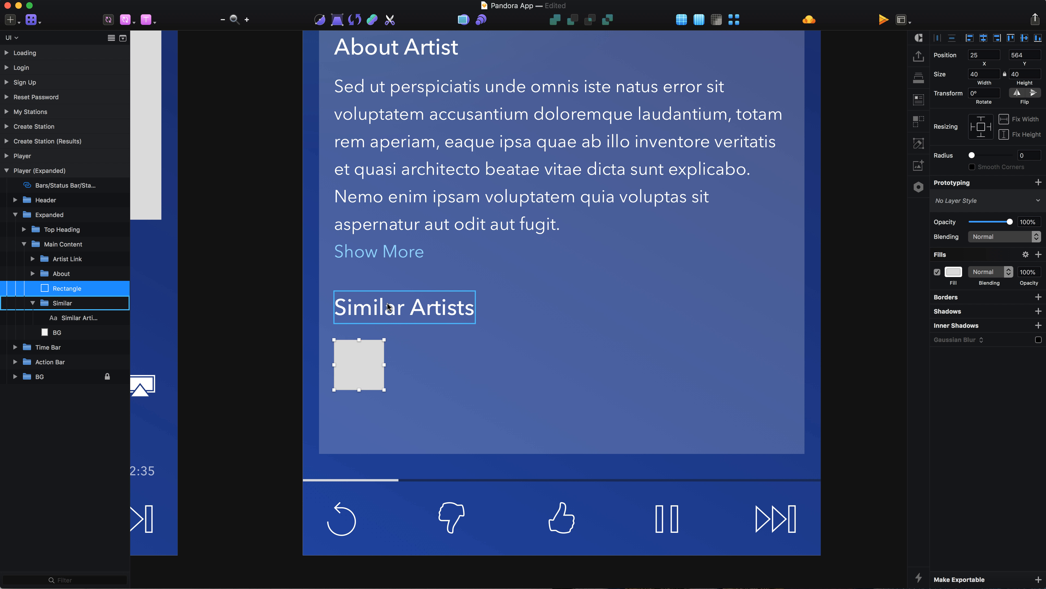
key("Up")
key("Up")
key("Up")
key("Up")
key("Up")
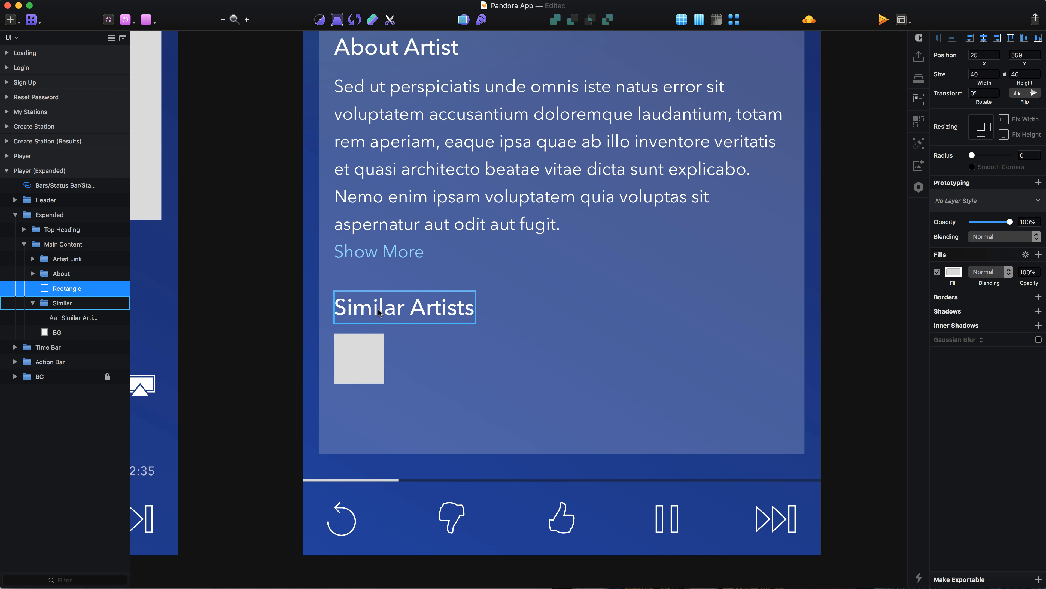
Move the square's layer into the Similar group beneath the heading and rename it "Album Artwork".
left_click_drag(50, 289, 53, 316)
key("alt+super+Down")
key("super+r")
type("A")
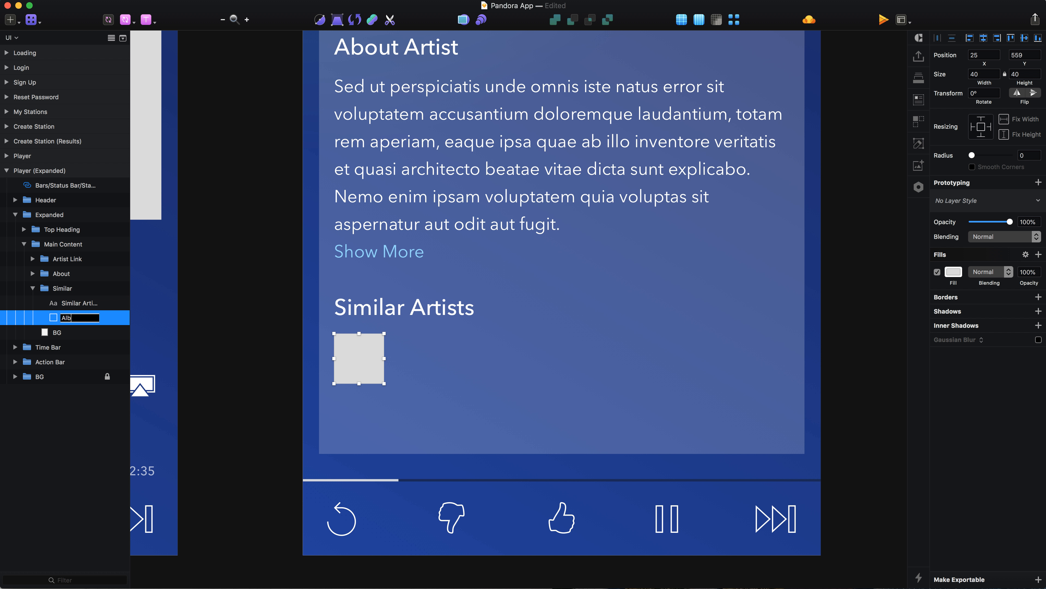
type("lbum Artwork")
key("Return")
Put the Album Artwork square into its own group and name the group "Artist".
key("super+g")
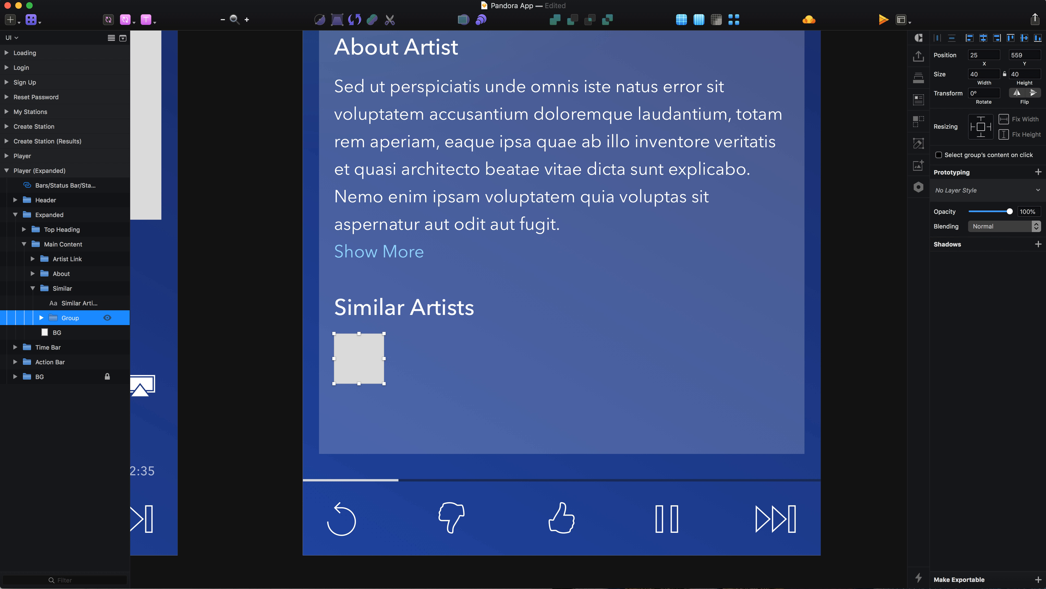
key("super+r")
type("A")
key("Return")
Add the text "Artist Title" inside the Artist group, just beside the artwork square.
double_click(370, 361)
key("t")
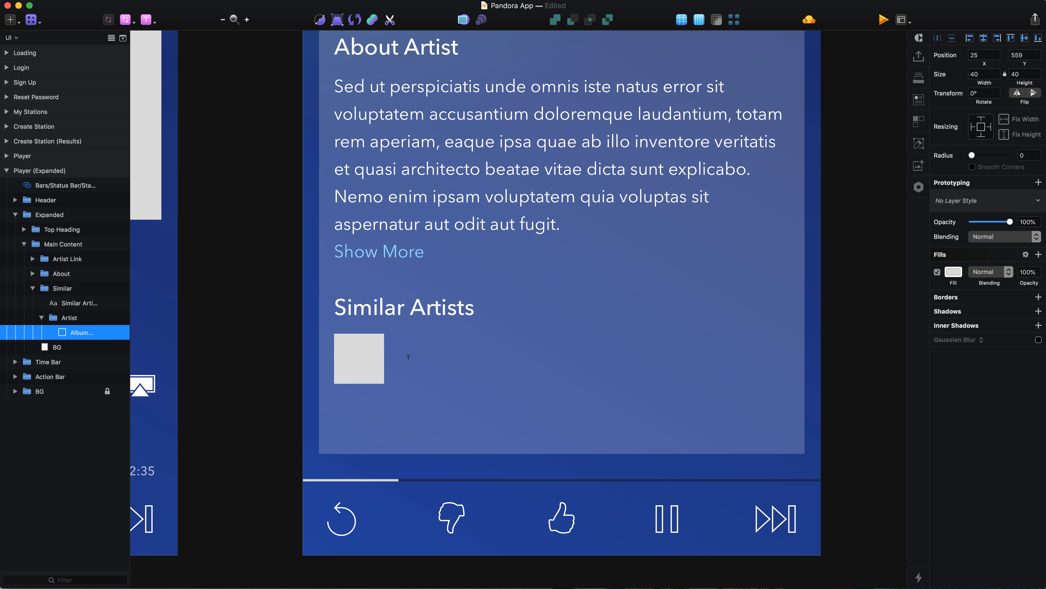
left_click(409, 356)
type("Artist Tile")
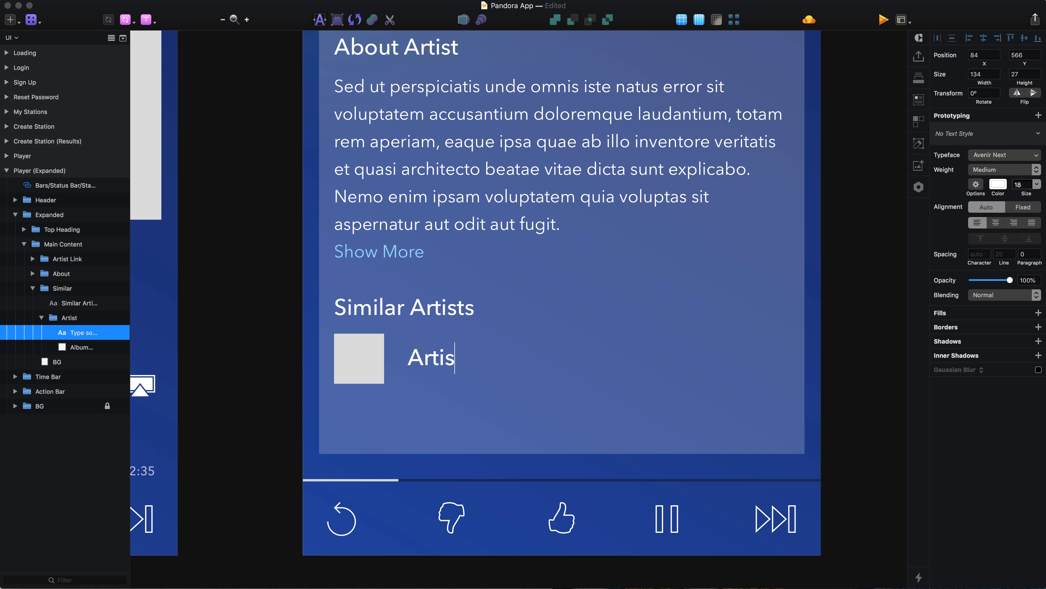
key("BackSpace")
key("BackSpace")
type("tle")
key("Escape")
Set the "Artist Title" text's font size to 14 and its line spacing to 20.
left_click(1026, 227)
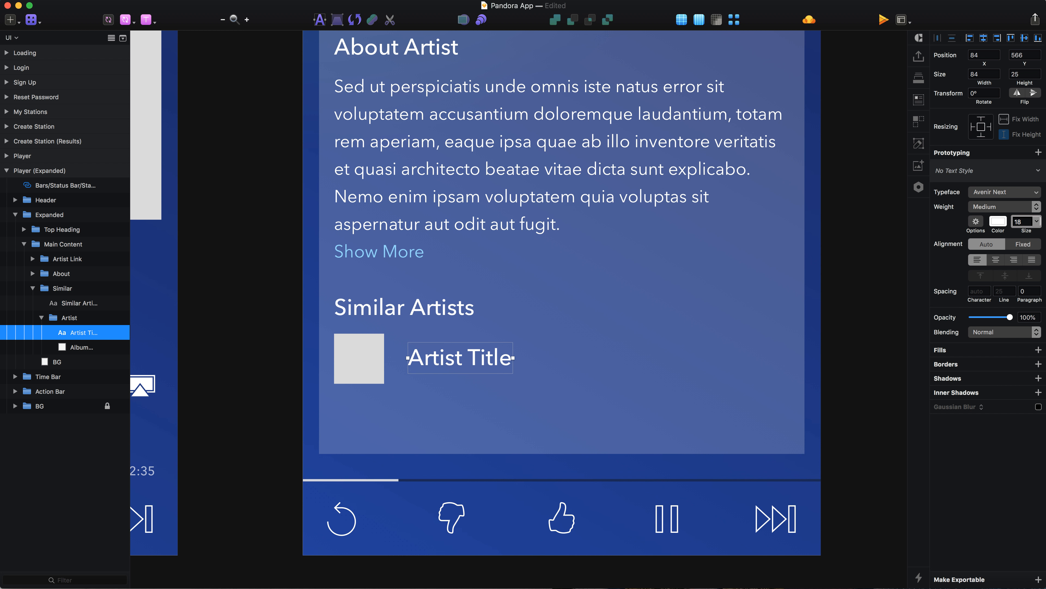
key("BackSpace")
type("5")
key("Down")
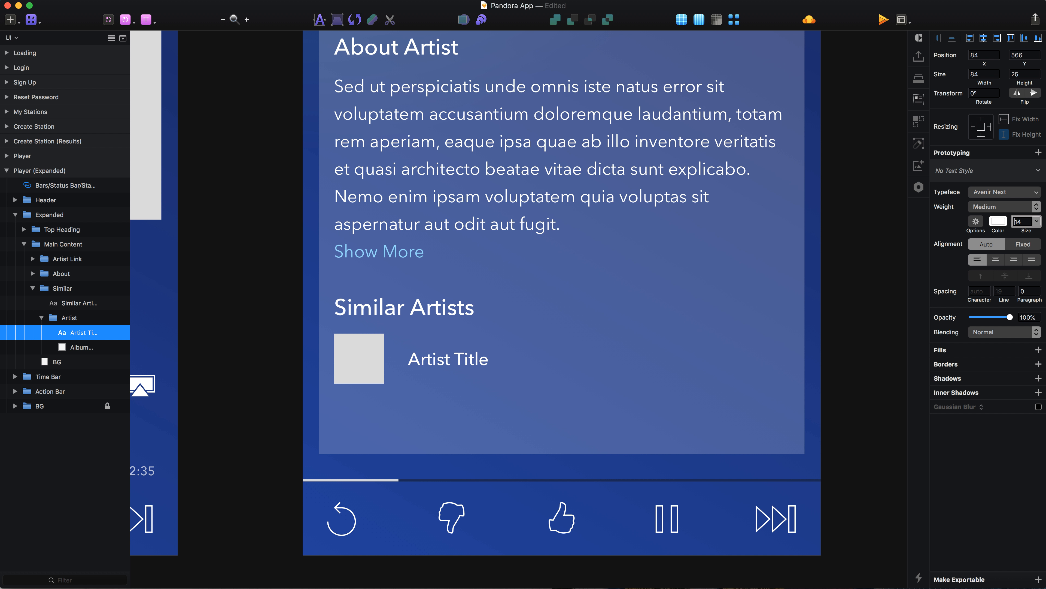
left_click(1002, 293)
type("20")
key("Return")
Centre "Artist Title" vertically on the artwork square and nudge the text closer to the square.
left_click(360, 358, "shift")
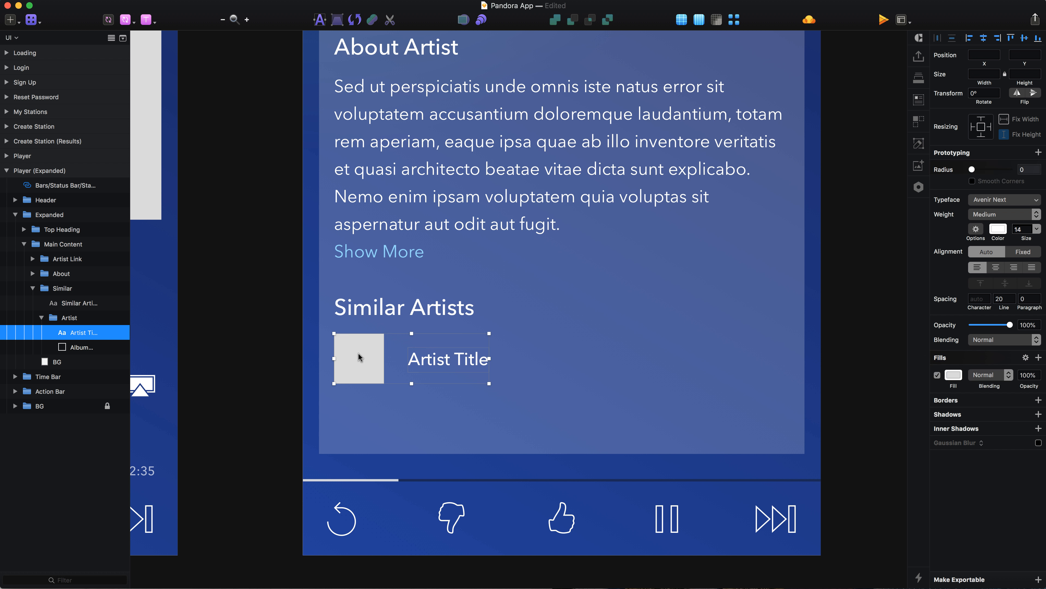
left_click(1024, 39)
left_click(501, 394)
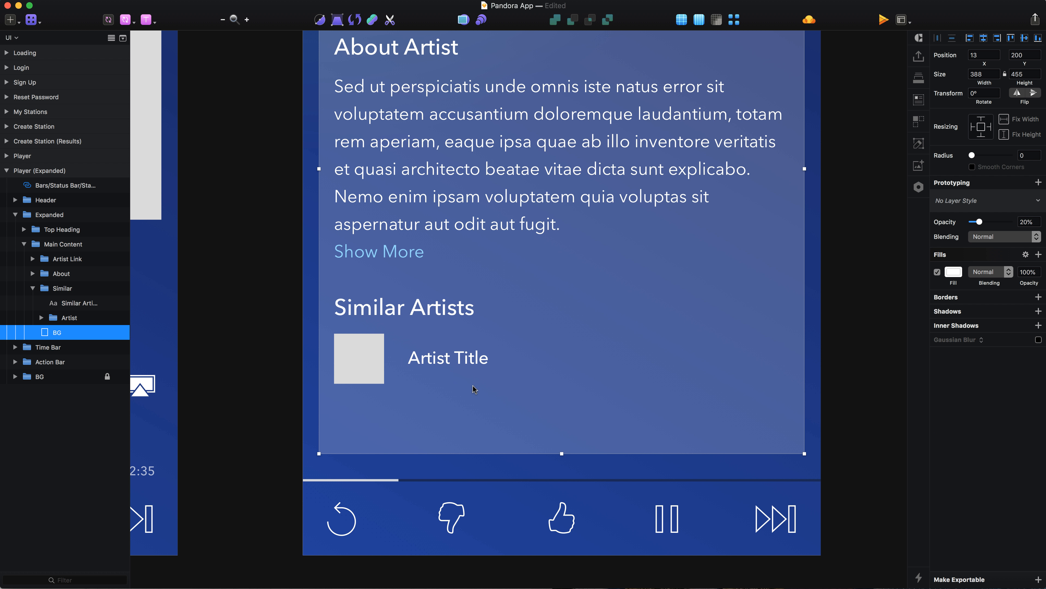
left_click(415, 358)
key("alt")
key("Left")
key("Left")
key("Left")
key("Left")
key("Left")
key("Left")
key("Left")
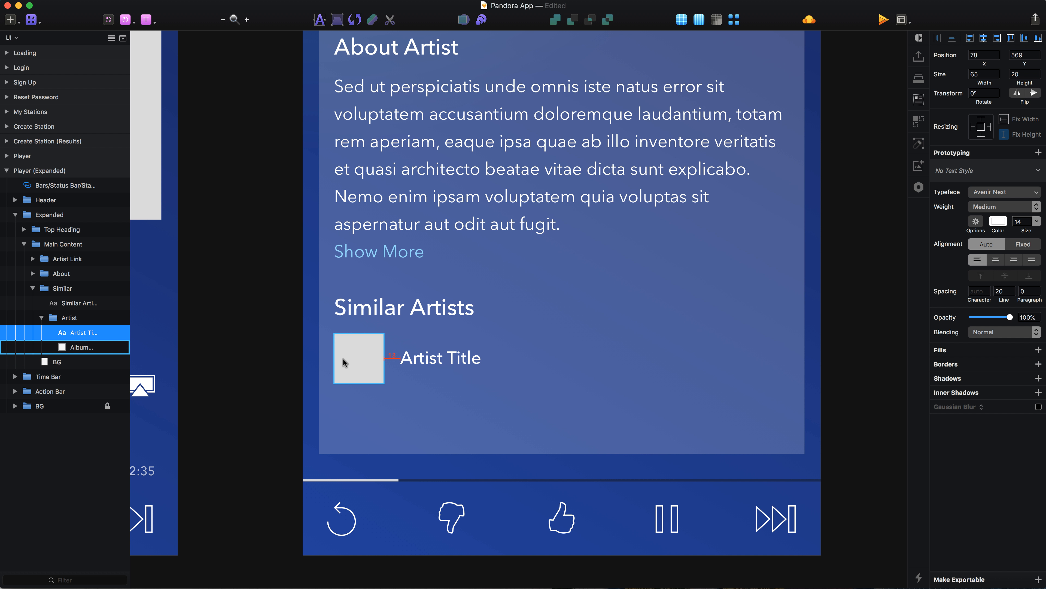
Move the Album Artwork layer above the title within the Artist group and collapse the group.
left_click(369, 365)
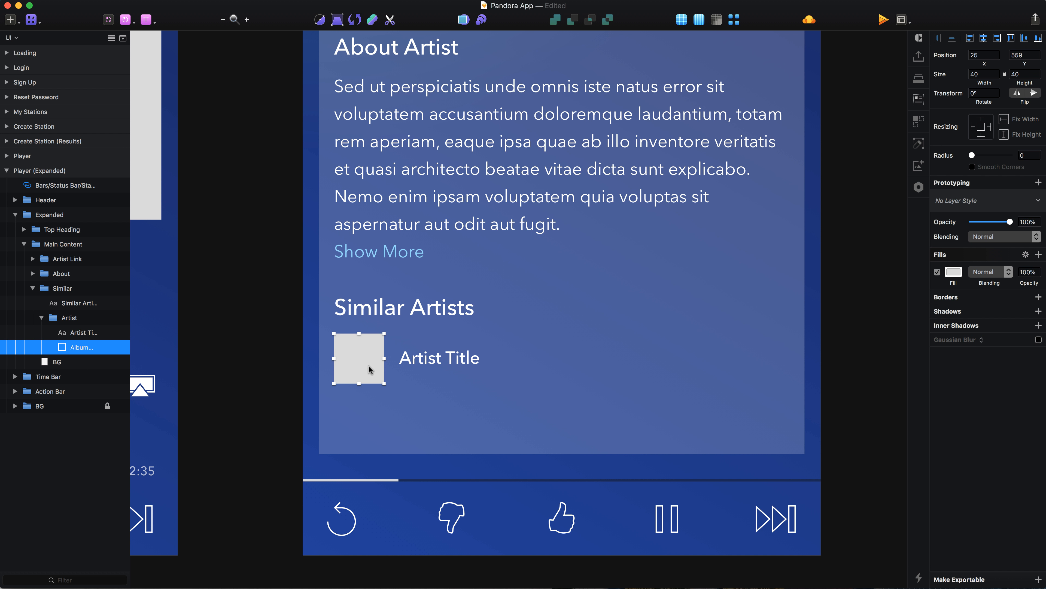
key("super+alt+Up")
left_click(42, 318)
Duplicate the Artist group and place the copy directly below the first row at Y 602.
left_click(68, 319)
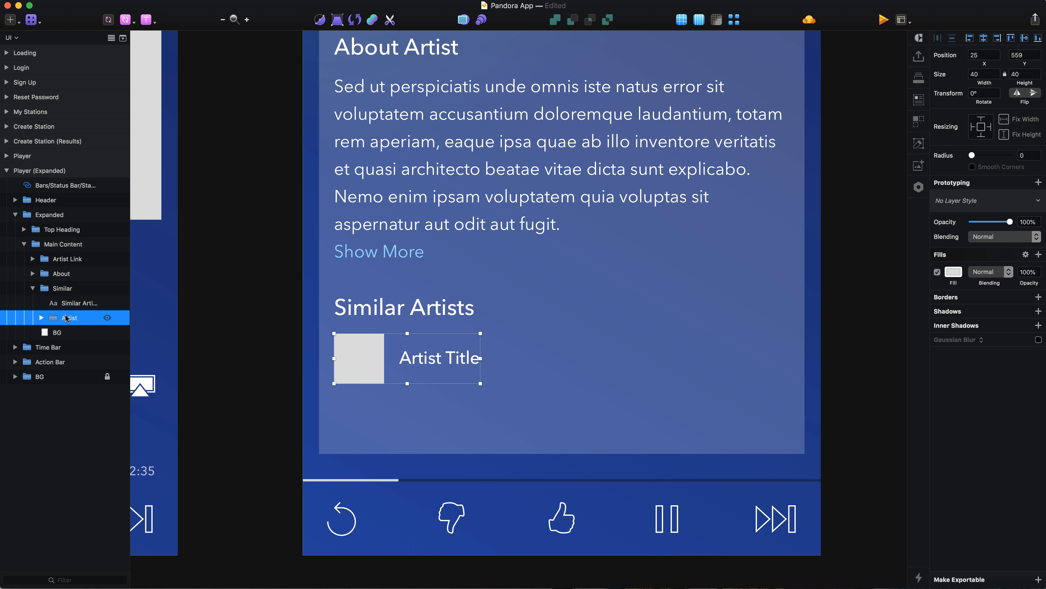
key("super+d")
key("Down")
key("Down")
key("Down")
key("Down")
key("Down")
key("Down")
key("Down")
key("Down")
key("Down")
key("Down")
key("Down")
key("Down")
key("Down")
key("Down")
key("Down")
key("Down")
key("Down")
key("Down")
key("Down")
key("Down")
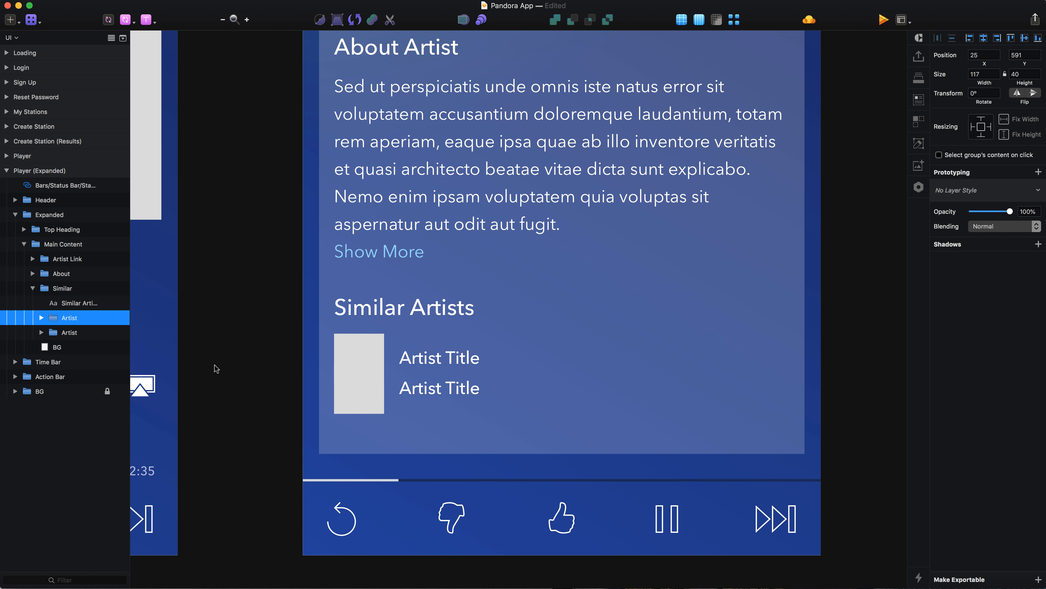
key("Up")
key("Up")
key("Up")
key("Up")
key("Up")
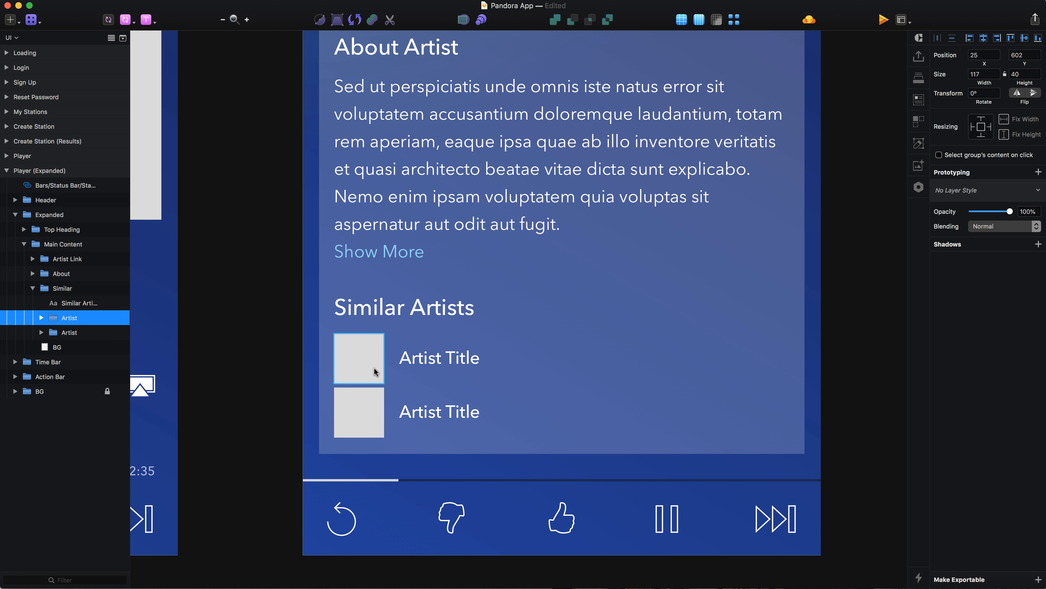
Duplicate the second artist row and place the new copy beneath it at Y 645.
key("super+d")
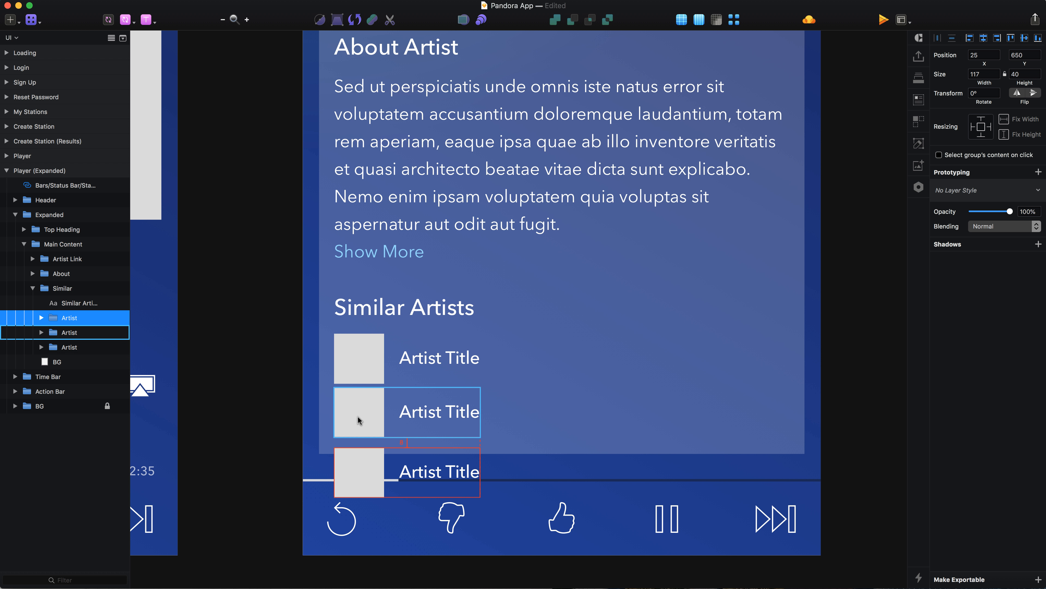
key("Up")
key("Up")
key("Up")
key("Up")
key("Up")
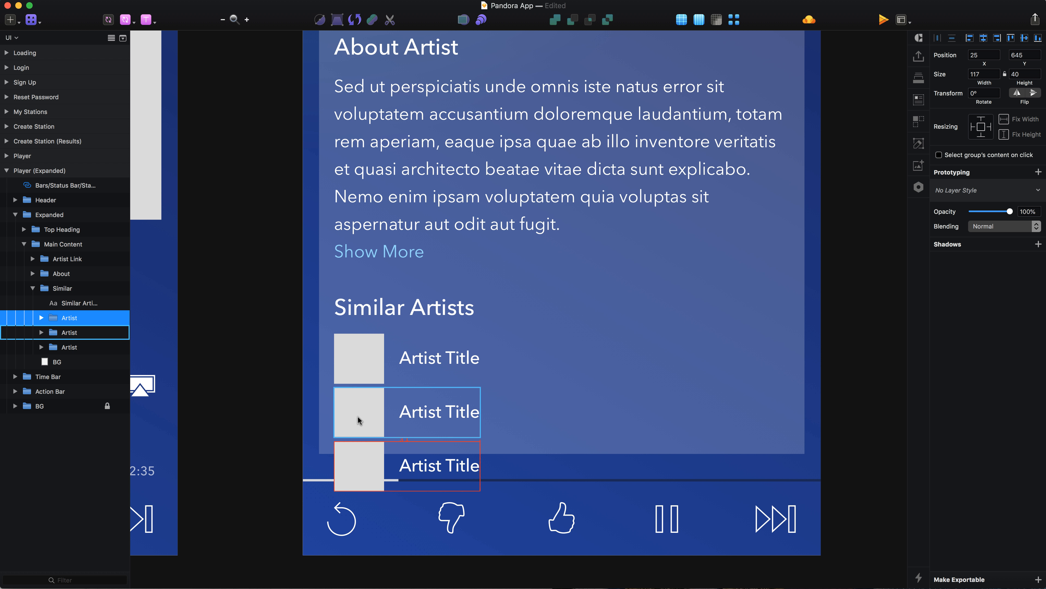
Use the Main Content BG rectangle as a mask for the content above it, and collapse the Similar, Main Content and Expanded groups.
left_click(636, 390)
left_click(465, 21)
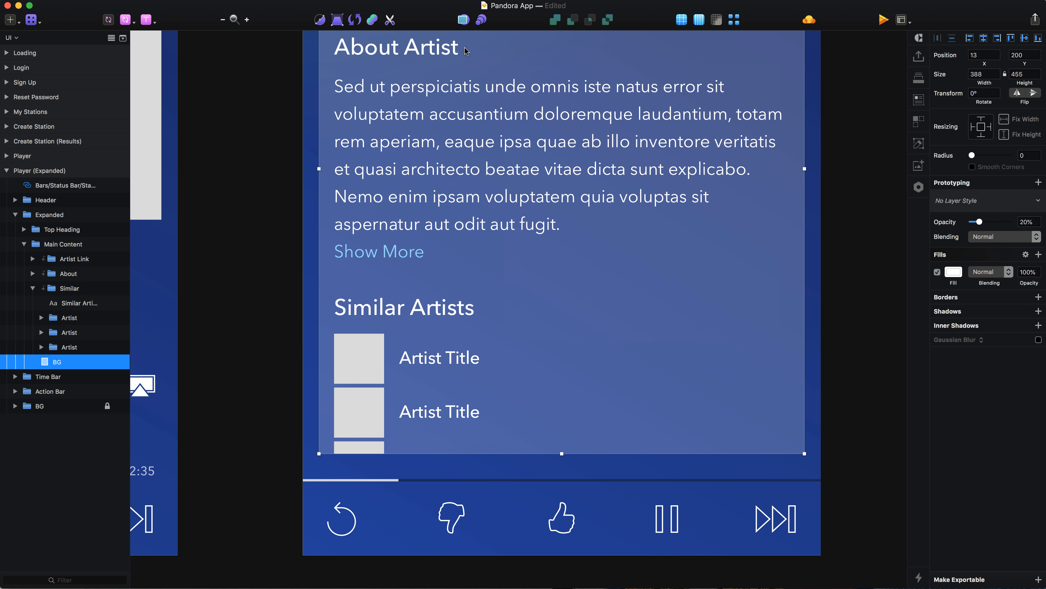
left_click(32, 288)
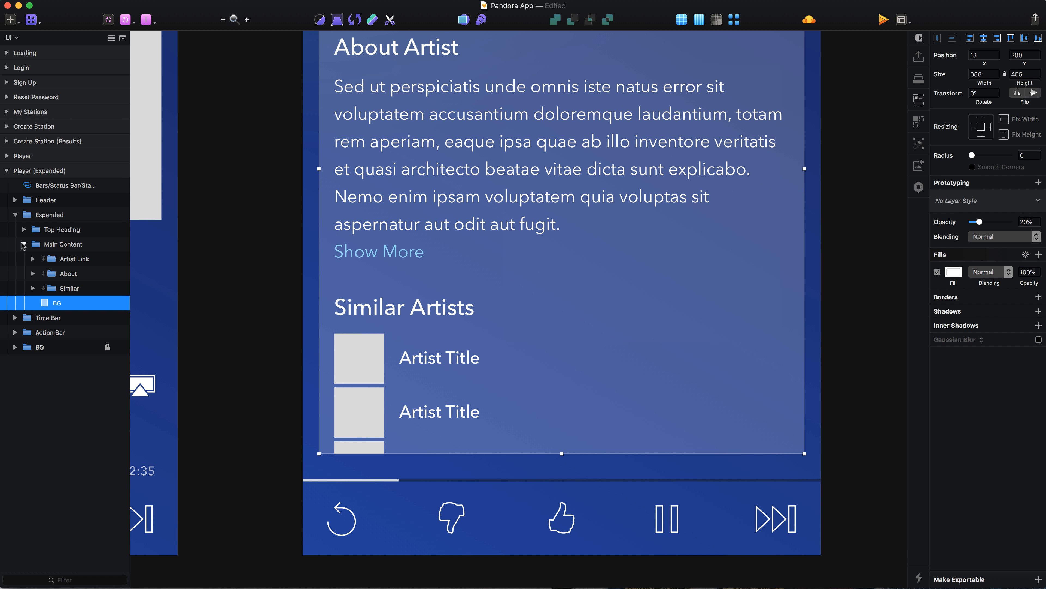
left_click(24, 244)
left_click(16, 214)
Save the document and view the Player and Player (Expanded) artboards side by side with nothing selected.
key("super+0")
key("super+s")
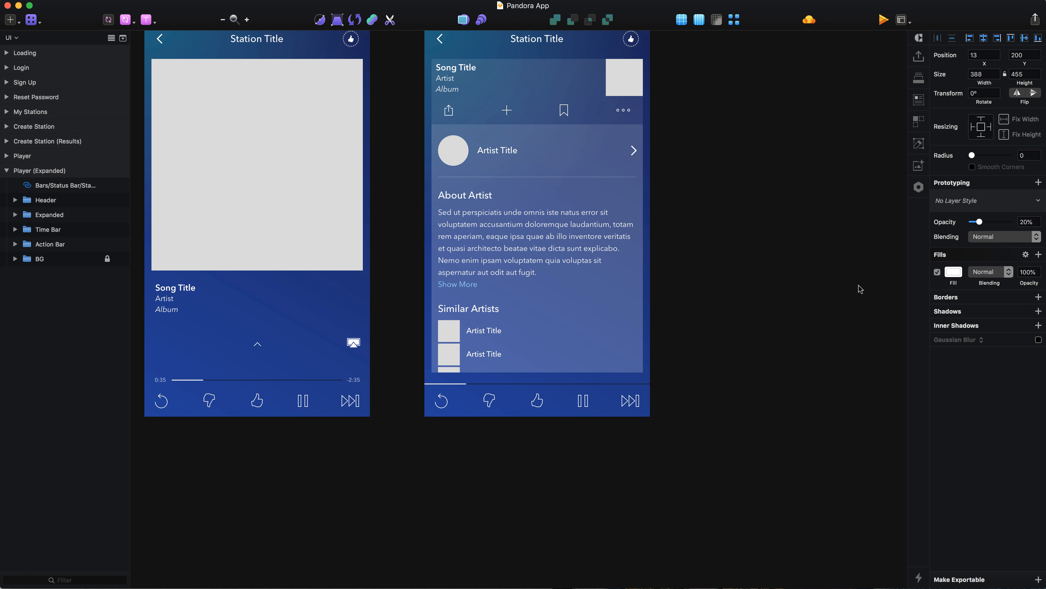
left_click(855, 286)
scroll(683, 358, "up", 3)
scroll(683, 359, "up", 1)
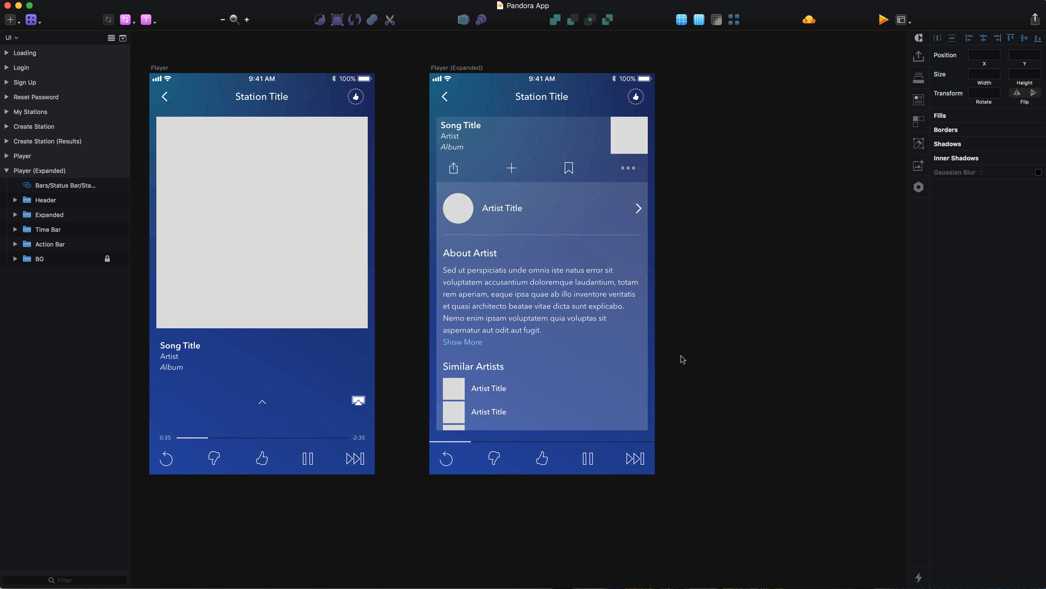